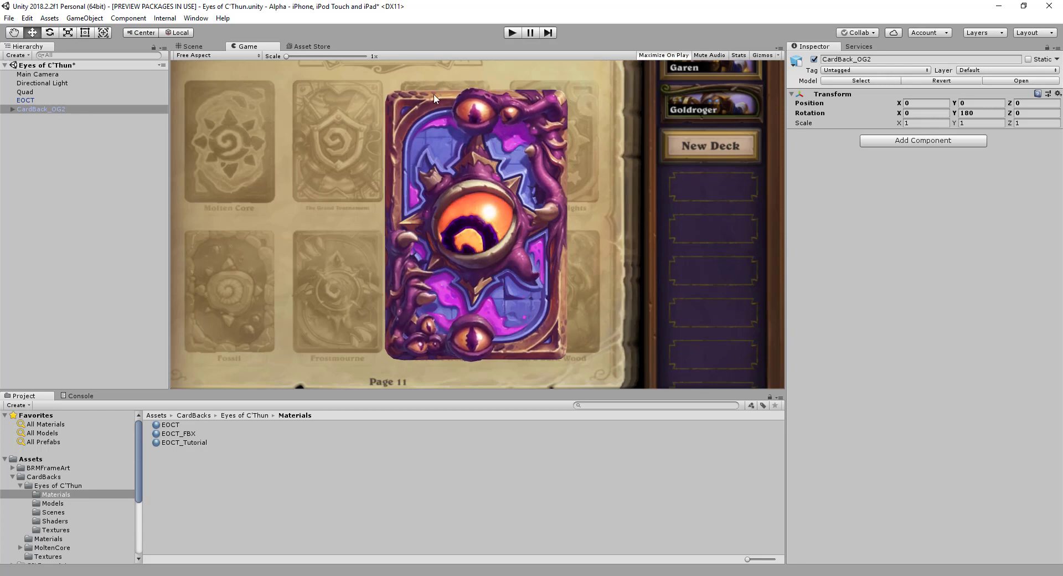
# Step: Examine the Eyes of C'Thun card back in the Game view and up close and at an angle in the Scene view
pyautogui.scroll(2, 438, 116)
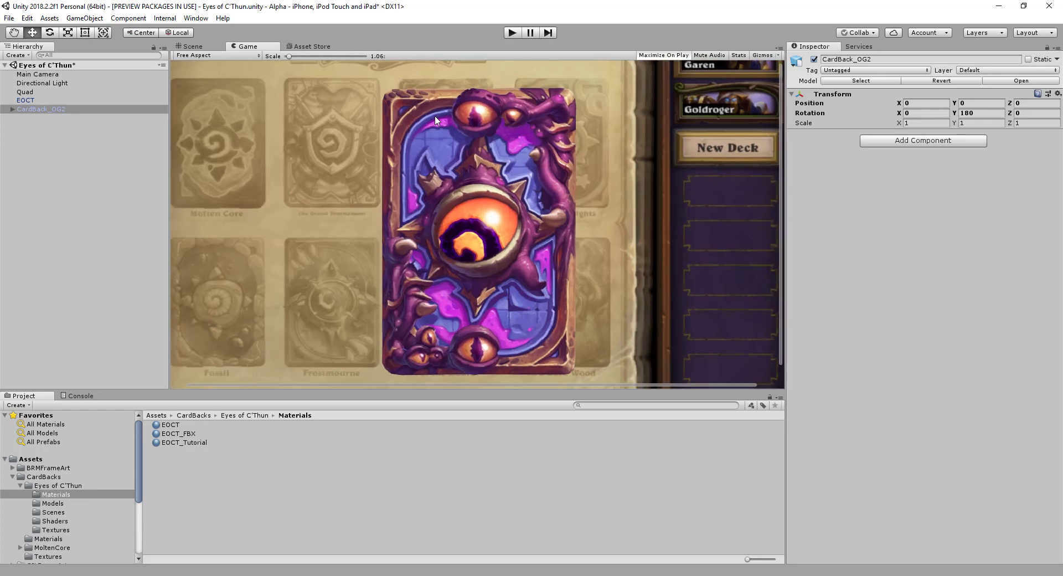
pyautogui.scroll(-2, 441, 121)
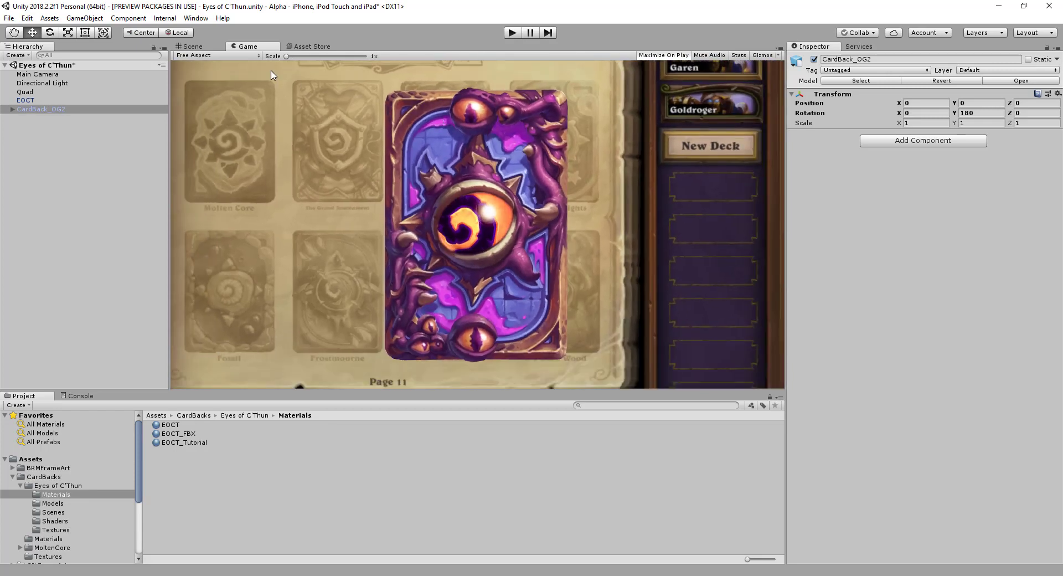
pyautogui.click(192, 46)
pyautogui.scroll(3, 368, 140)
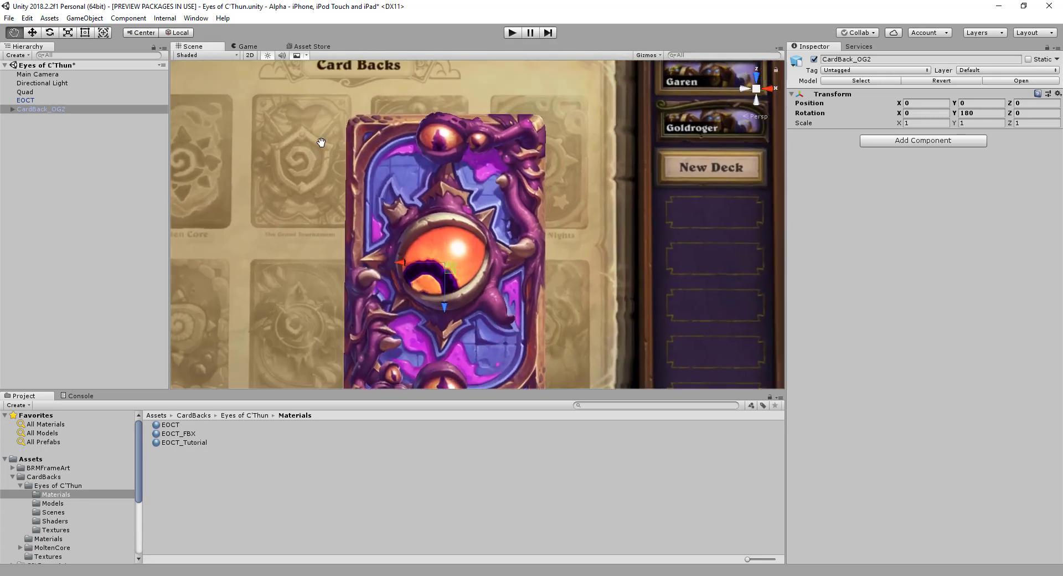
pyautogui.scroll(5, 370, 139)
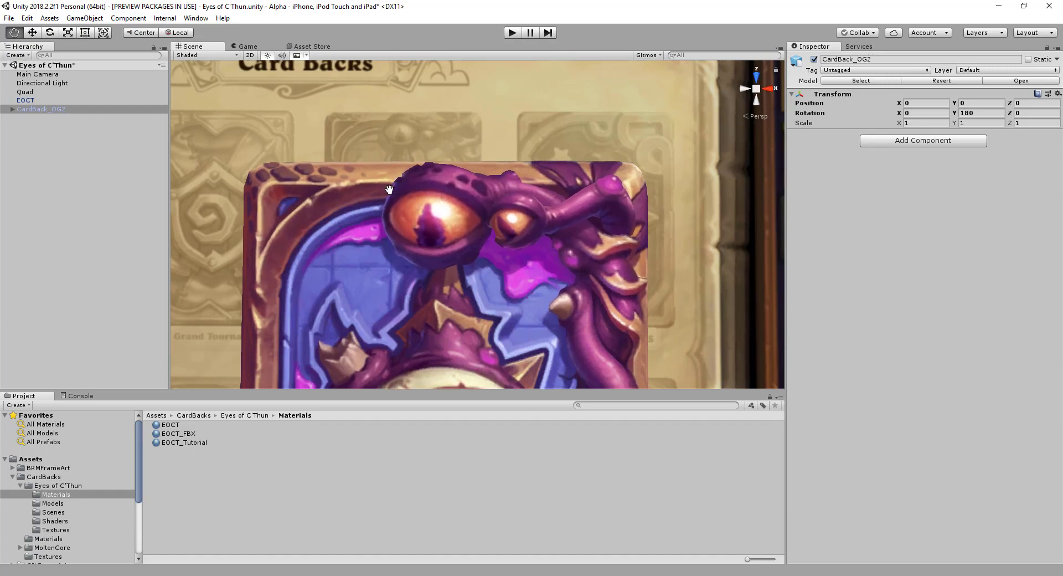
pyautogui.keyDown('alt'); pyautogui.moveTo(426, 188); pyautogui.dragTo(325, 209); pyautogui.keyUp('alt')
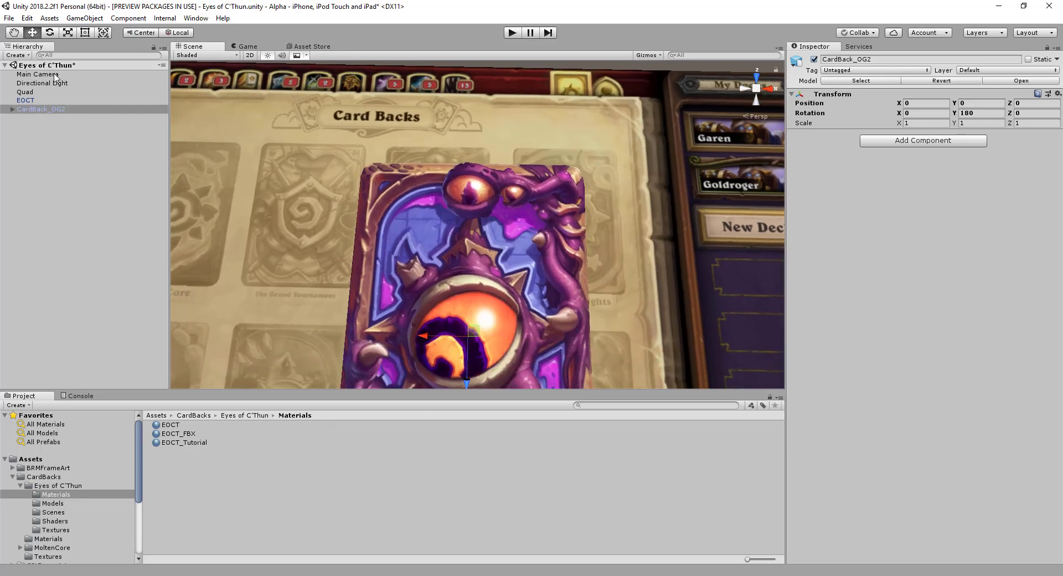
# Step: Align the Scene view to the Main Camera and look closely at the upper part of the card back
pyautogui.click(37, 74)
pyautogui.click(128, 18)
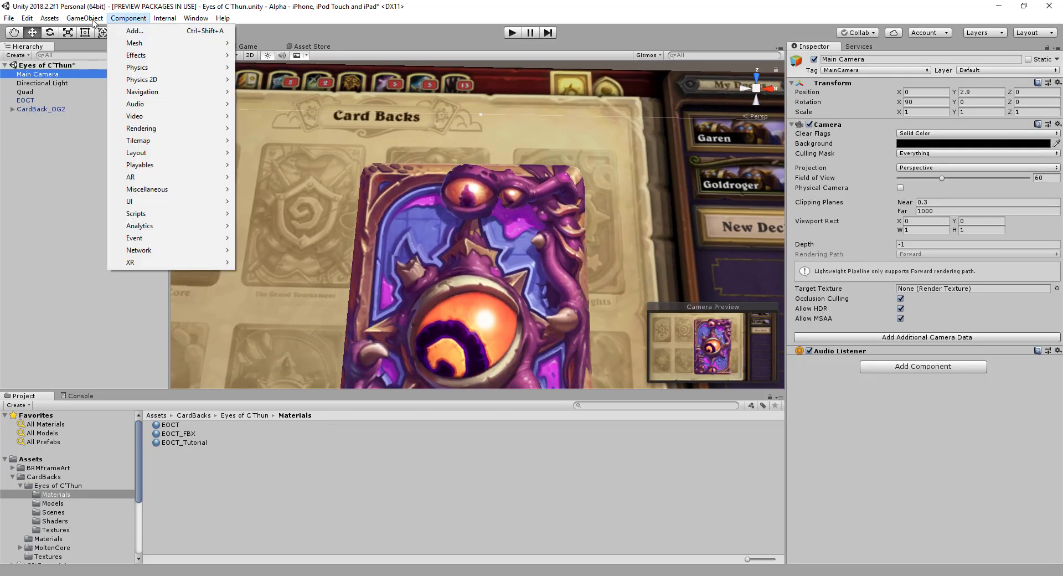
pyautogui.moveTo(84, 18)
pyautogui.click(132, 299)
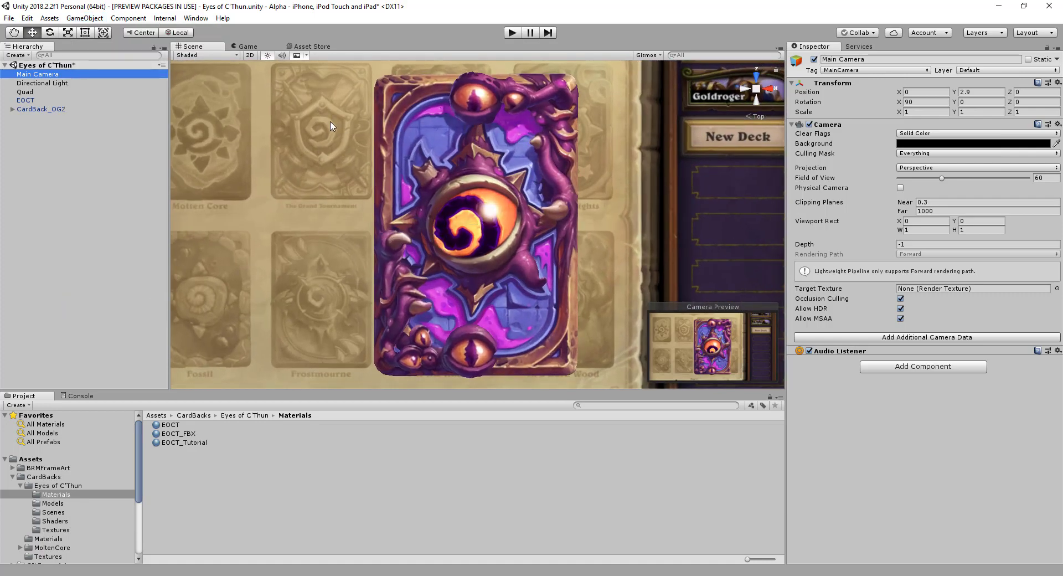
pyautogui.scroll(3, 355, 122)
pyautogui.moveTo(335, 116); pyautogui.dragTo(325, 148, button='middle')
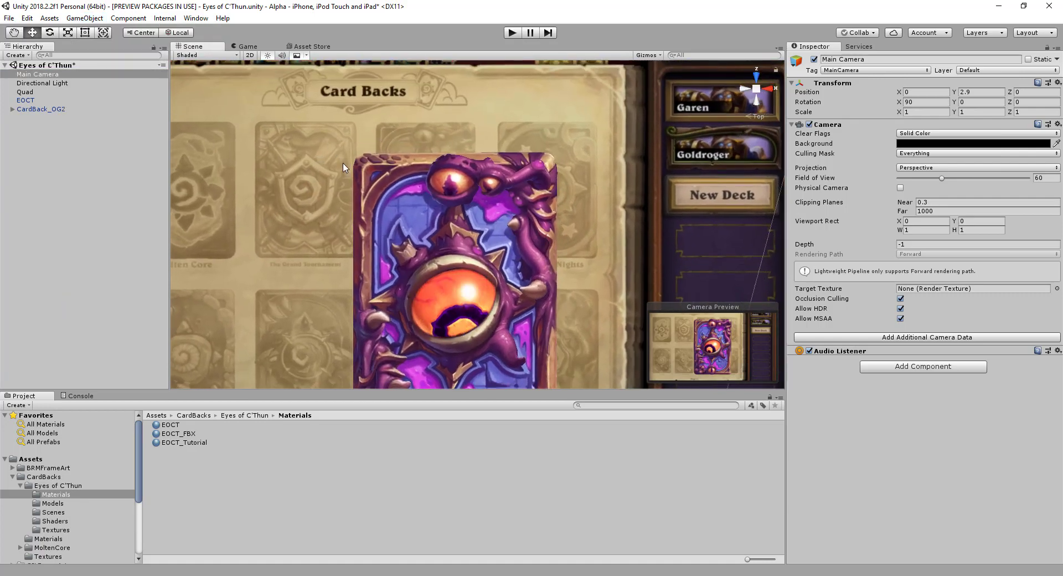
pyautogui.scroll(2, 367, 179)
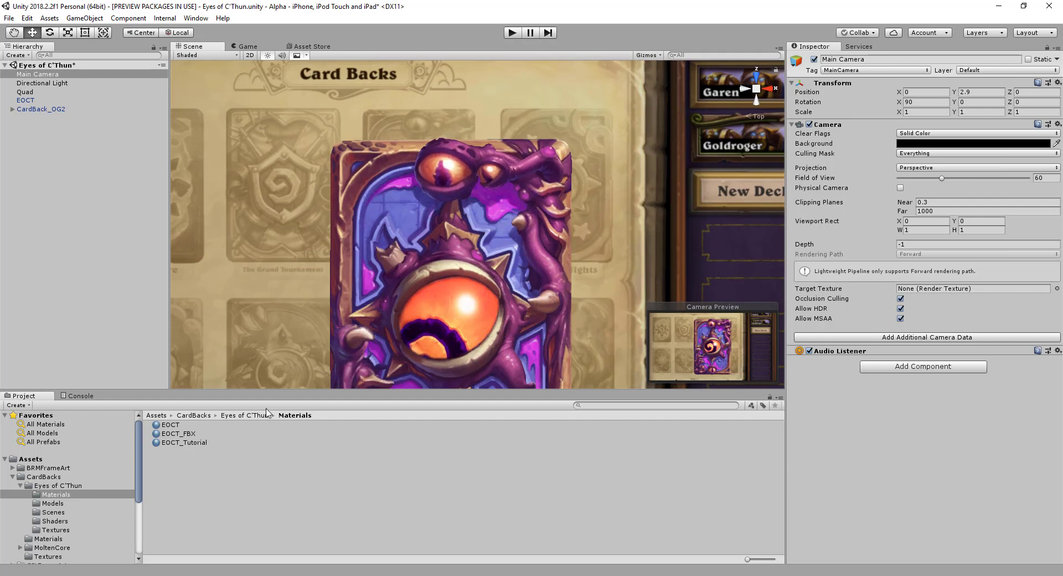
# Step: Switch to the File Explorer window of the Eyes of C'Thun folder and review the card back's source files
pyautogui.hotkey('alt', 'Tab')
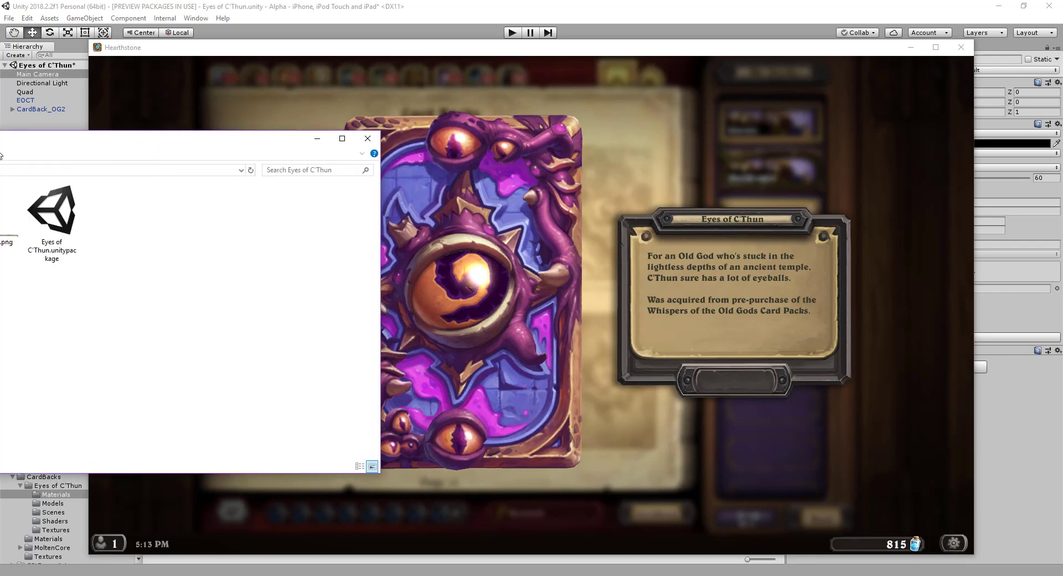
pyautogui.hotkey('alt', 'Tab')
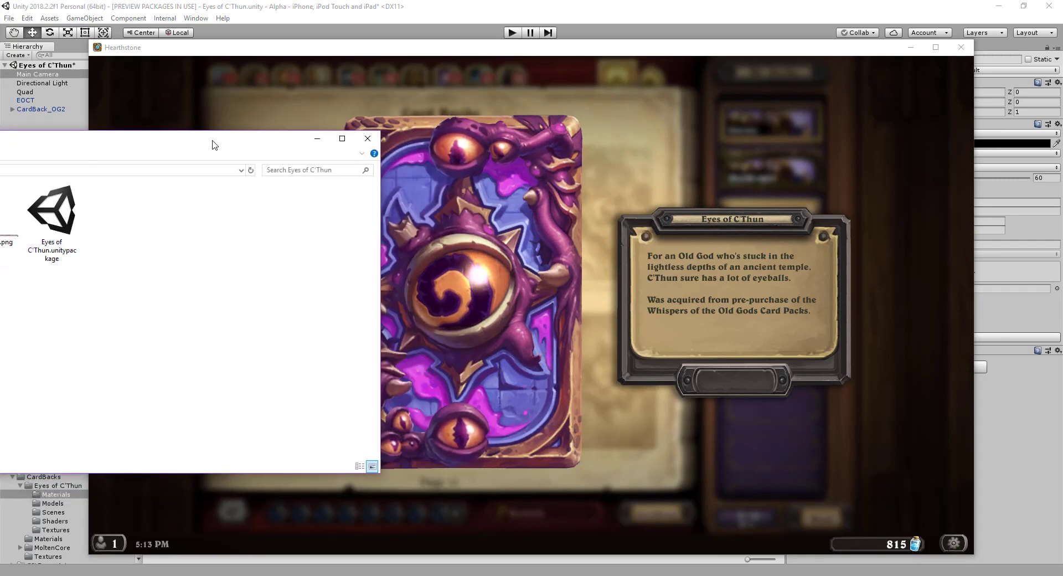
pyautogui.moveTo(214, 142); pyautogui.dragTo(599, 146)
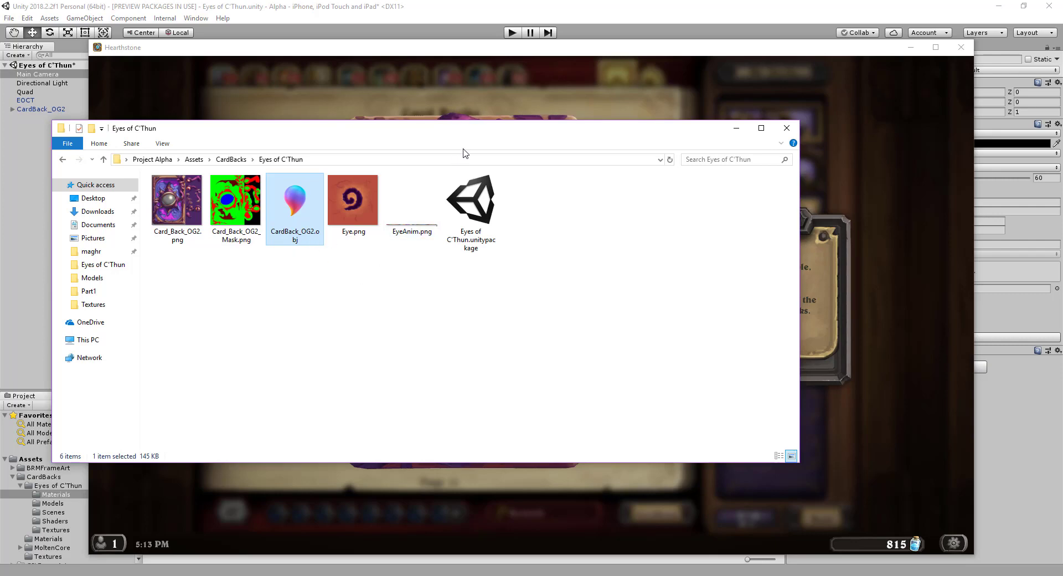
pyautogui.moveTo(535, 133); pyautogui.dragTo(143, 140)
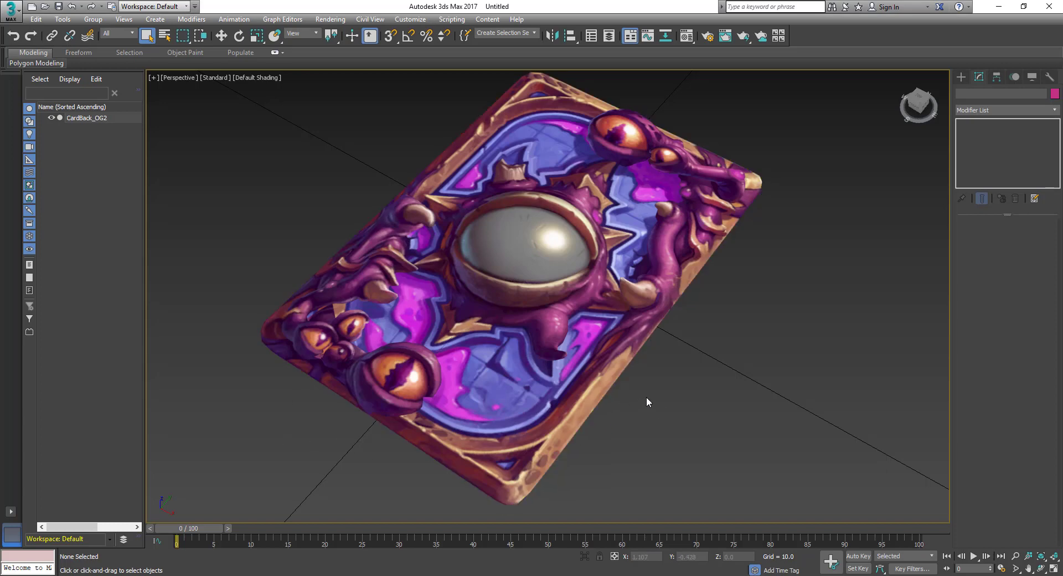
# Step: In 3ds Max, select the CardBack_OG2 mesh, enter vertex sub-object editing and clear the vertex selection
pyautogui.click(619, 360)
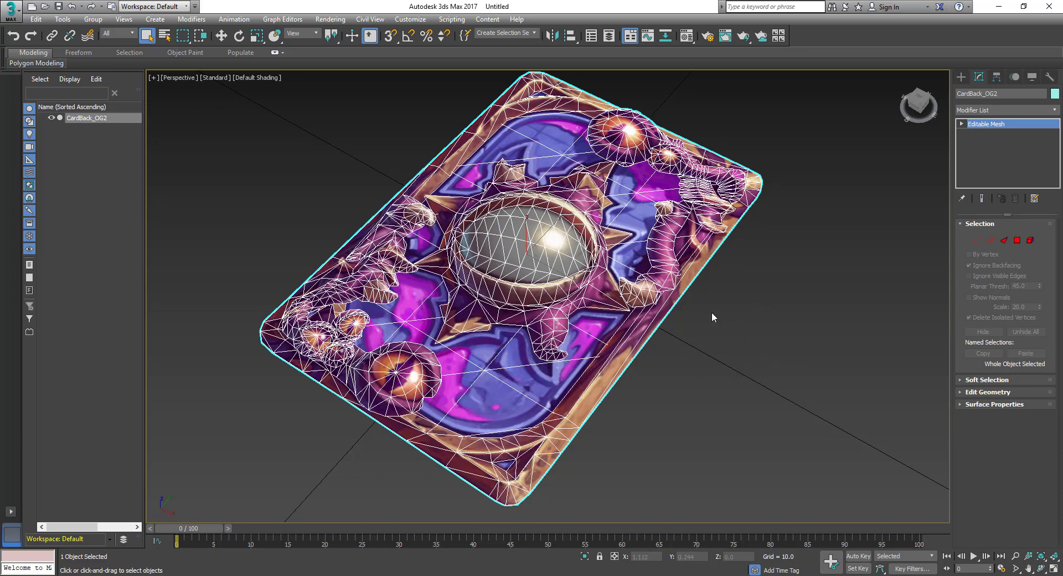
pyautogui.keyDown('alt'); pyautogui.moveTo(696, 311); pyautogui.dragTo(683, 336, button='middle'); pyautogui.keyUp('alt')
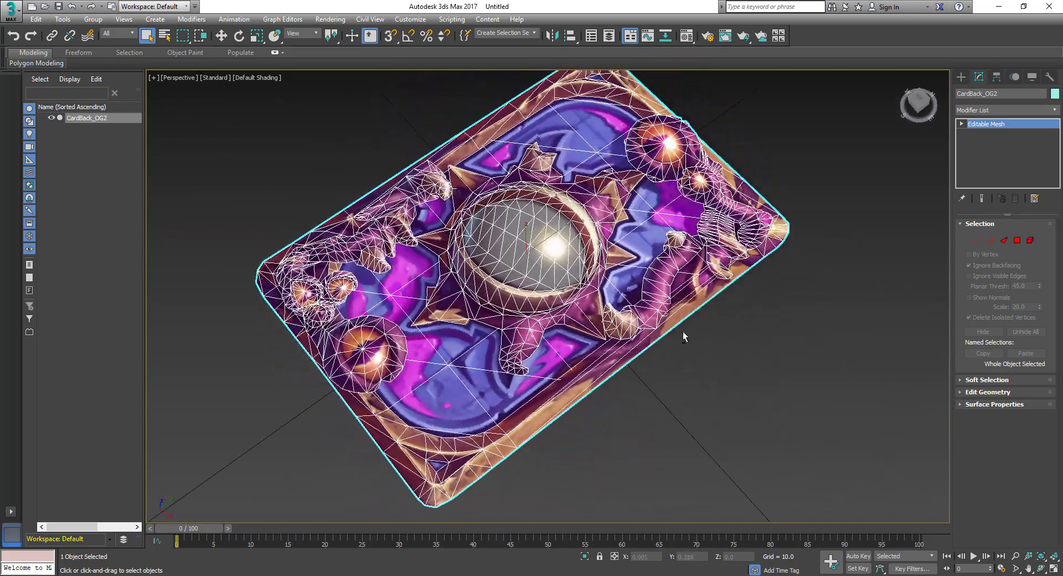
pyautogui.click(975, 241)
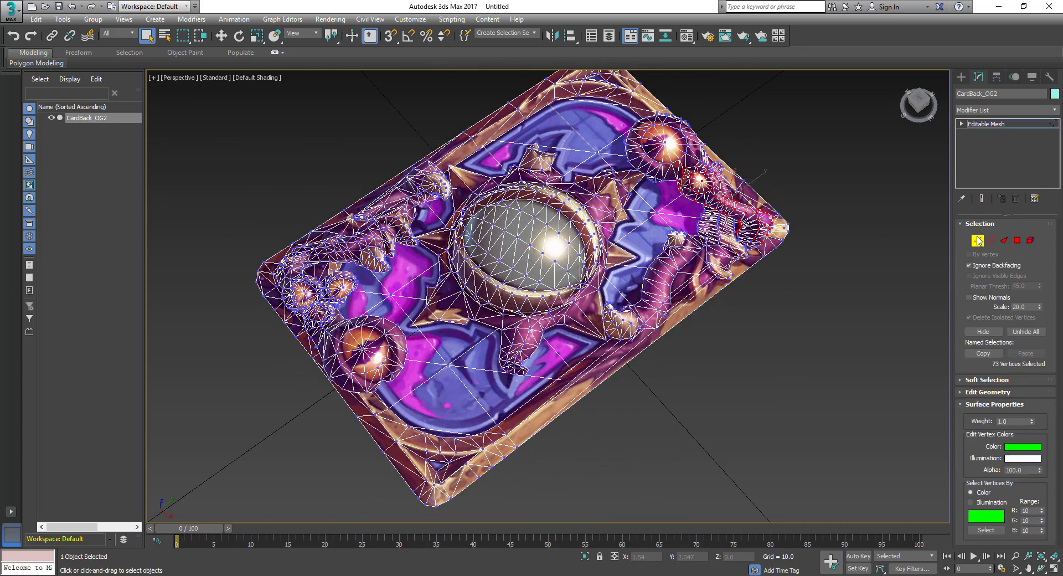
pyautogui.click(811, 310)
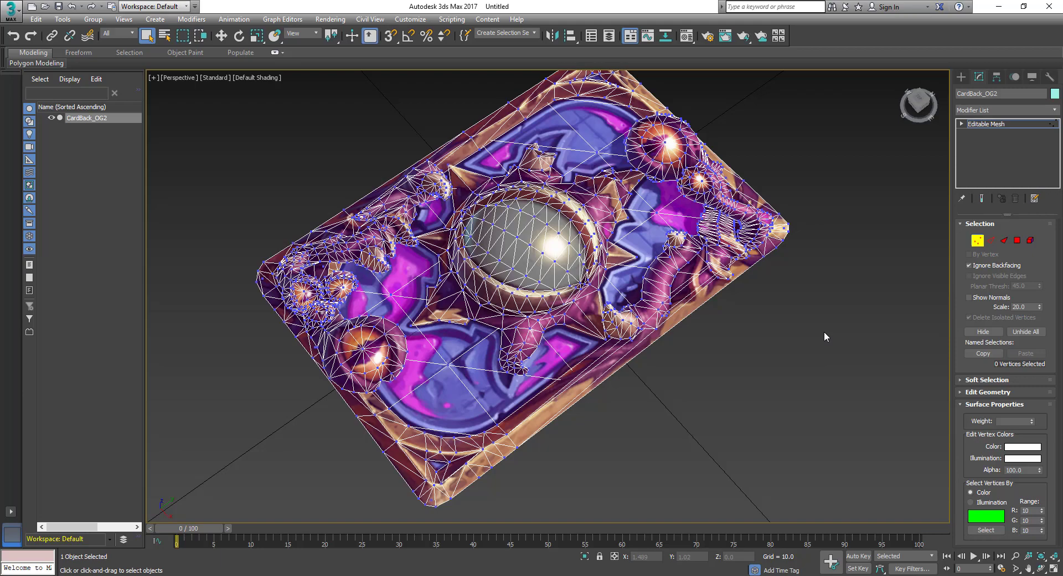
# Step: Set the Select By Color swatch to pure red (255, 0, 0) and select all vertices with that vertex color
pyautogui.scroll(6, 713, 380)
pyautogui.moveTo(647, 255); pyautogui.dragTo(759, 352, button='middle')
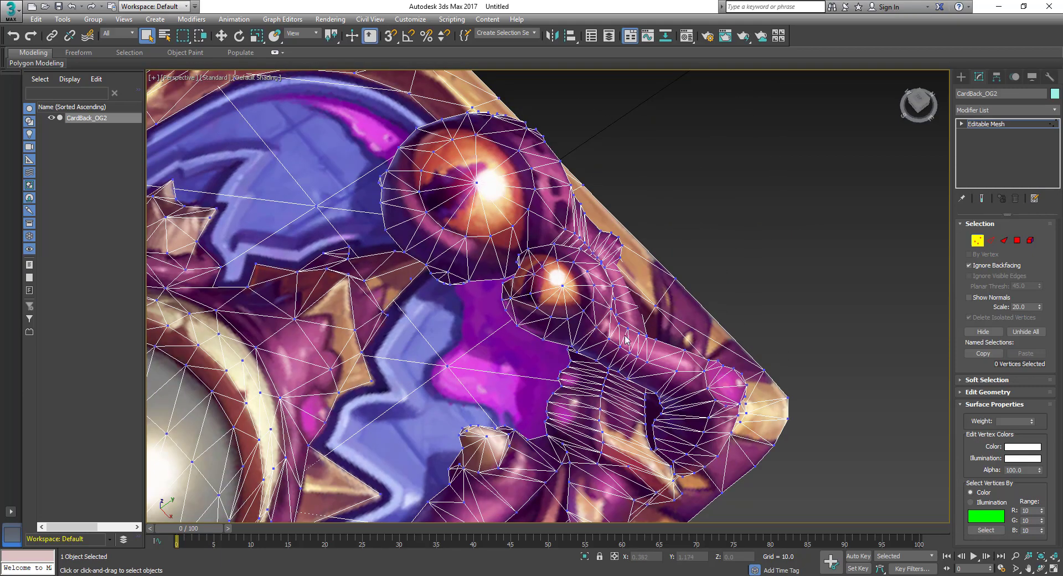
pyautogui.moveTo(756, 307); pyautogui.dragTo(746, 284, button='middle')
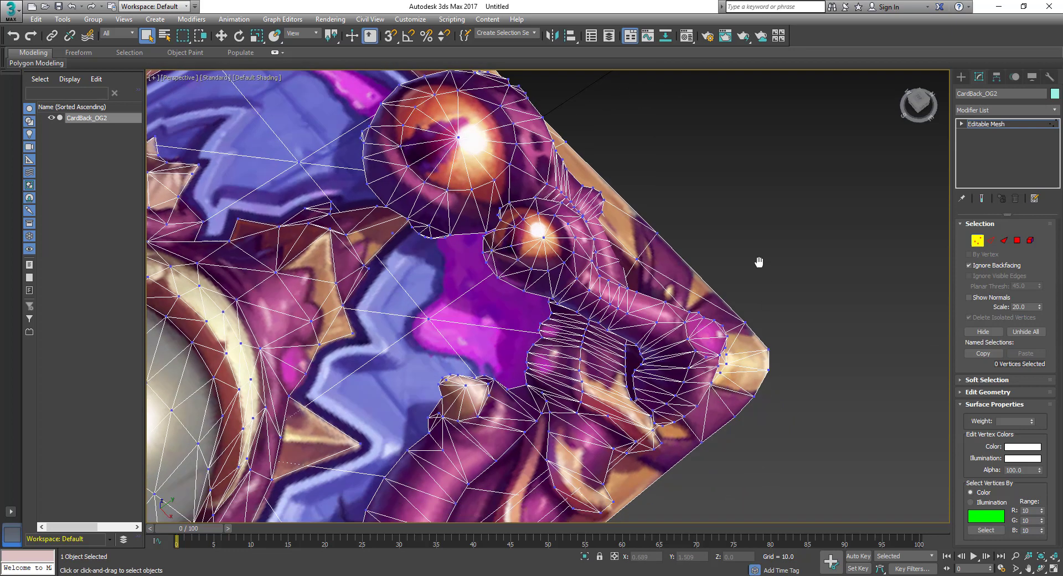
pyautogui.moveTo(759, 262); pyautogui.dragTo(753, 252, button='middle')
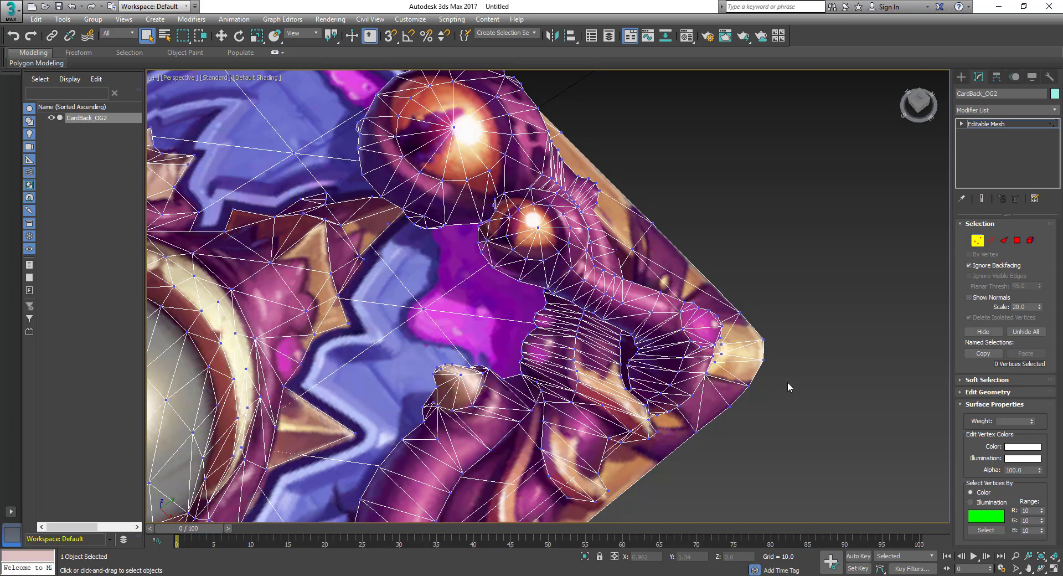
pyautogui.click(990, 523)
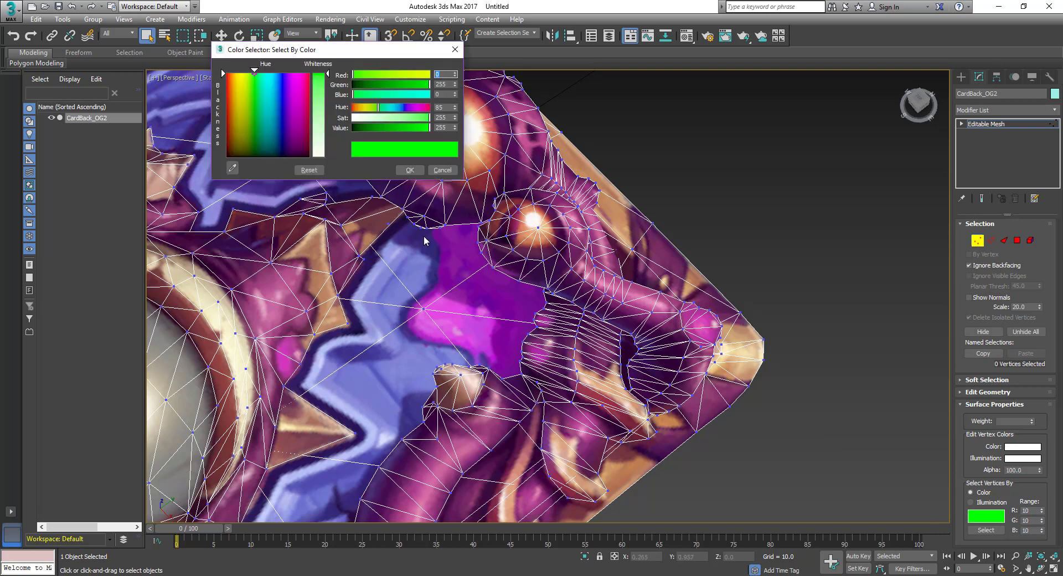
pyautogui.moveTo(263, 102); pyautogui.dragTo(309, 73)
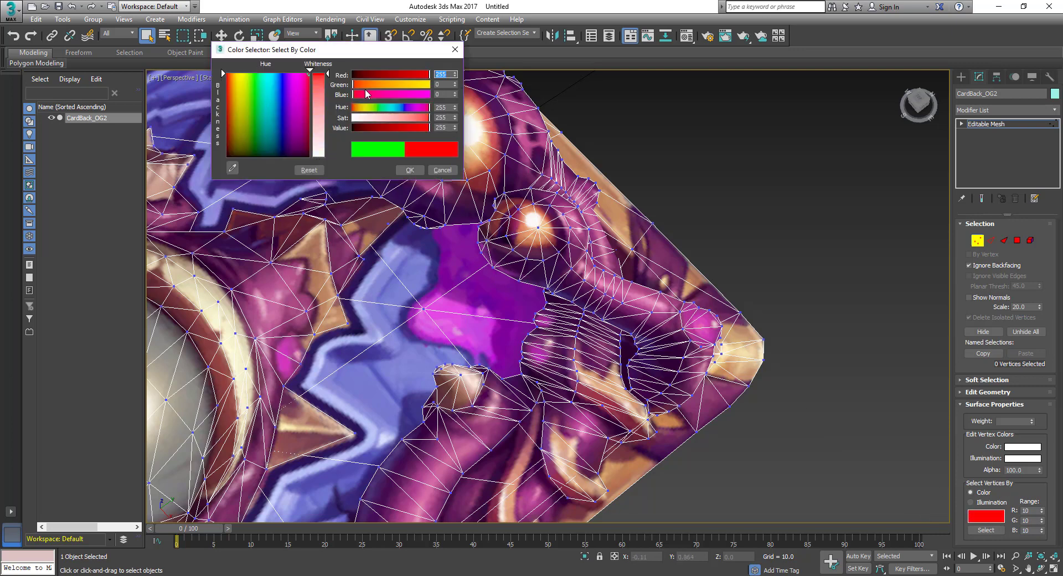
pyautogui.click(410, 170)
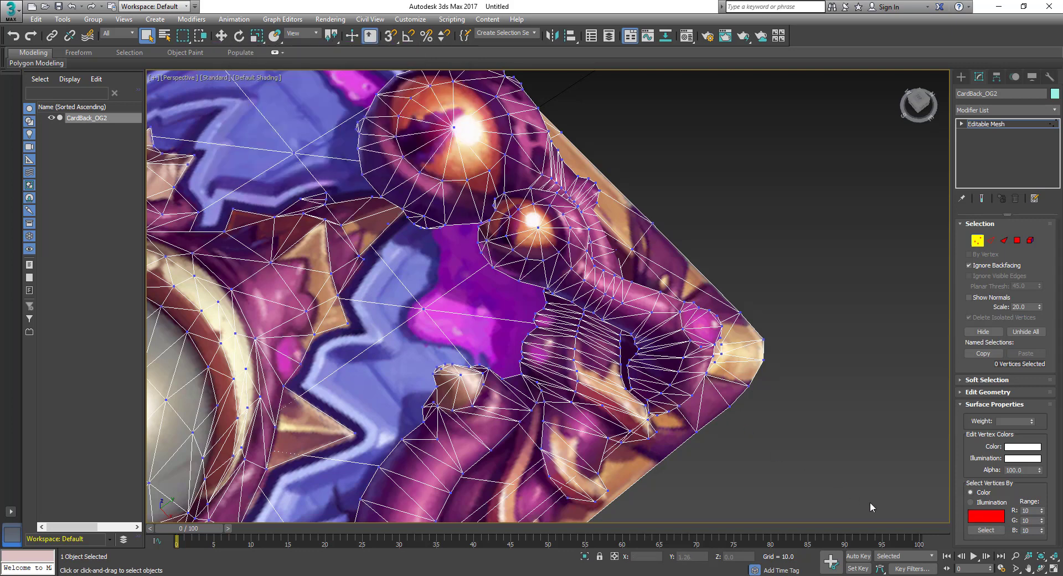
pyautogui.click(983, 531)
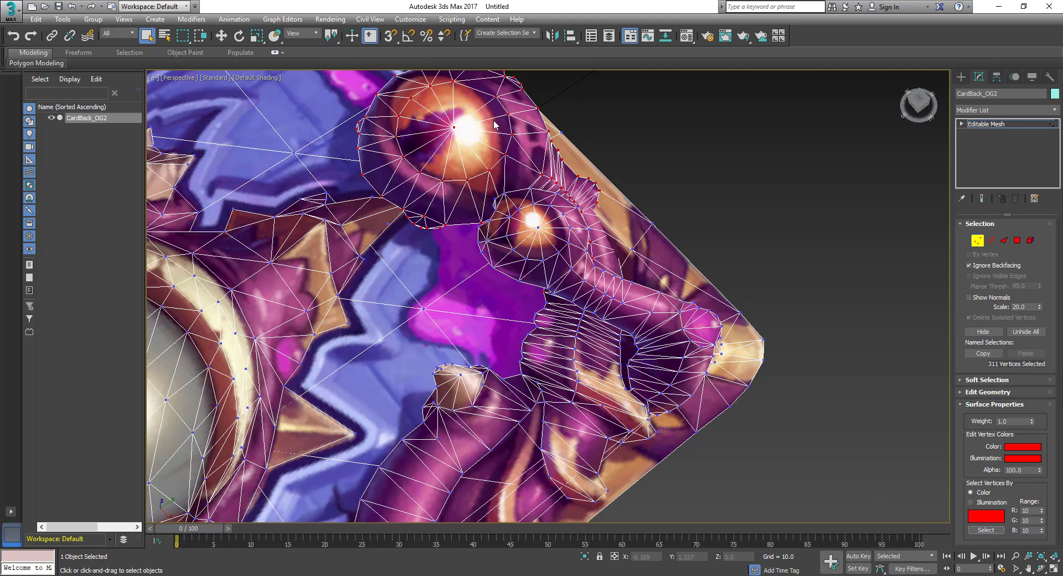
# Step: Change the Select By Color swatch to pure green (0, 255, 0) and select all vertices with that vertex color
pyautogui.moveTo(495, 124); pyautogui.dragTo(612, 137, button='middle')
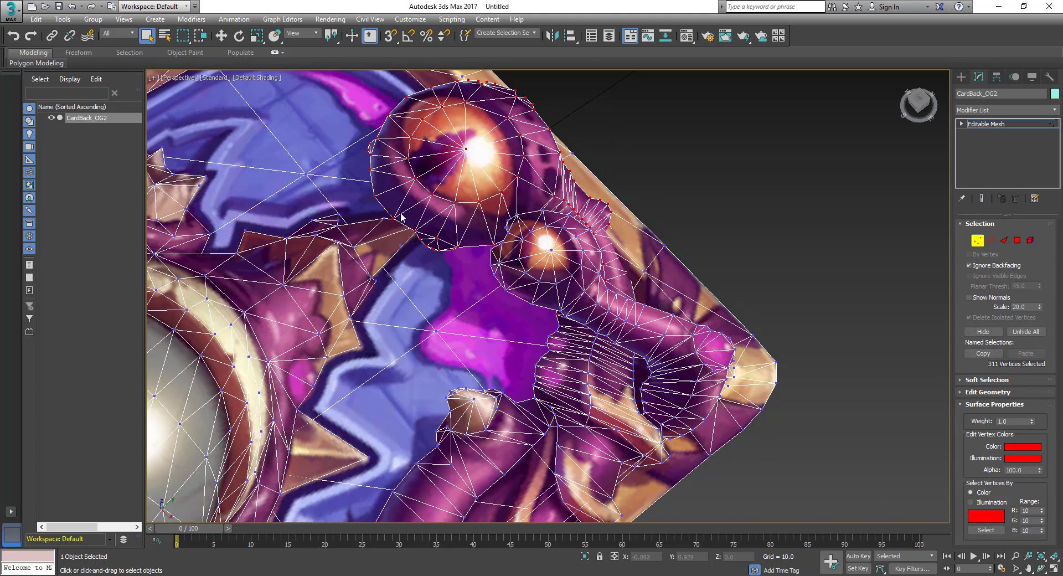
pyautogui.moveTo(729, 264); pyautogui.dragTo(697, 224, button='middle')
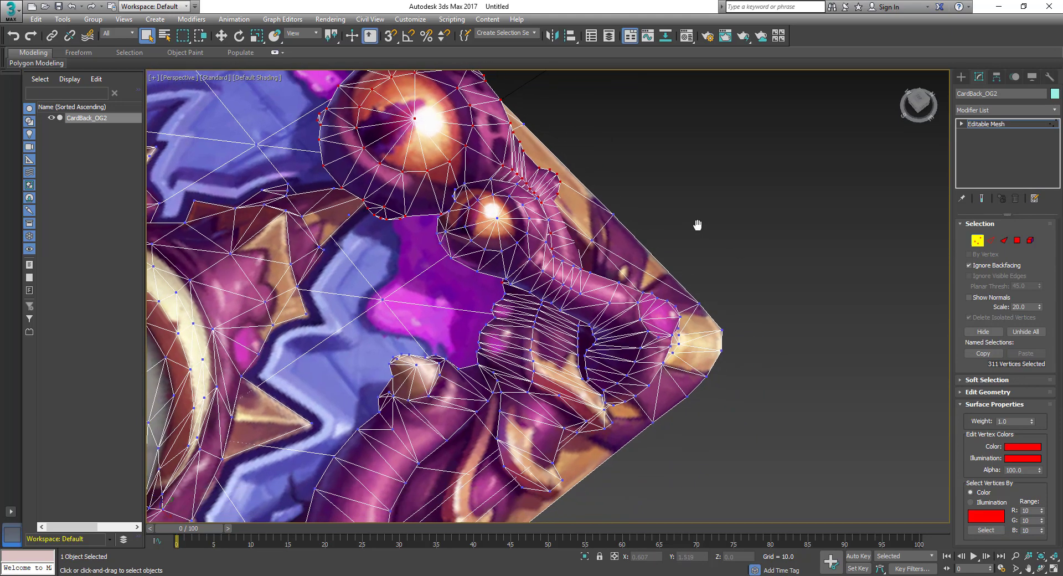
pyautogui.click(975, 517)
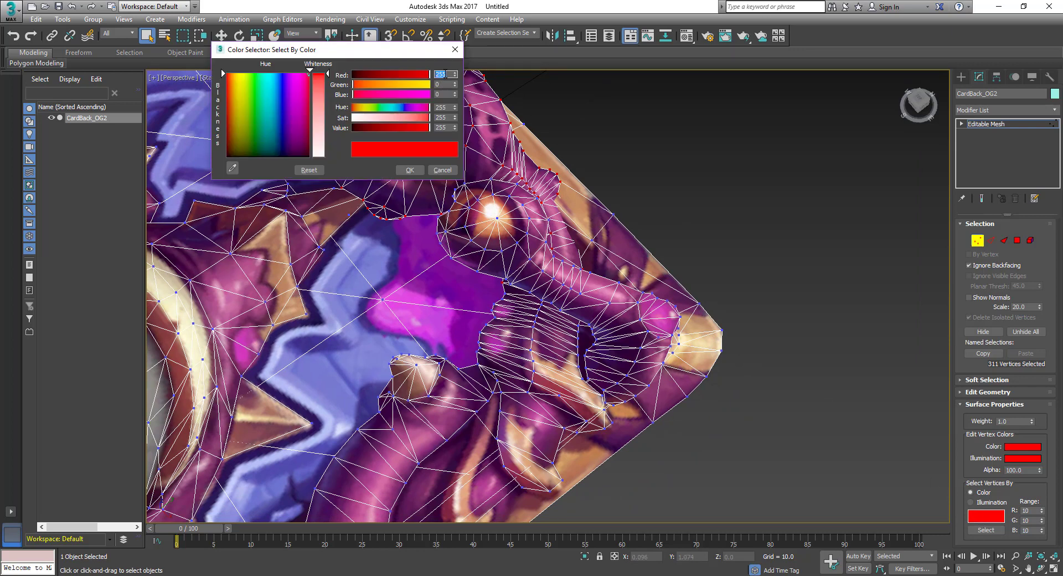
pyautogui.press('Return')
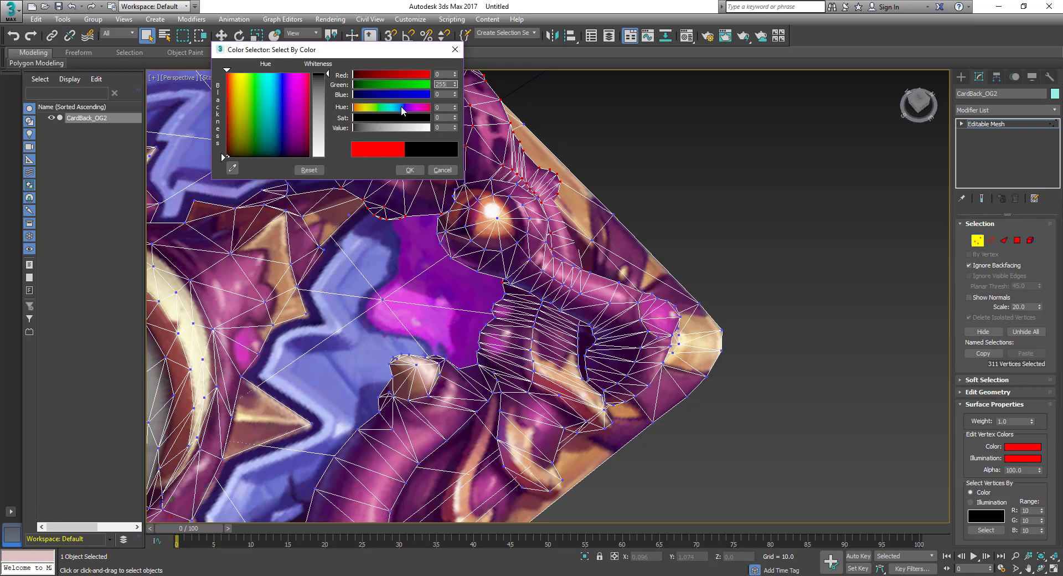
pyautogui.click(447, 94)
pyautogui.click(417, 172)
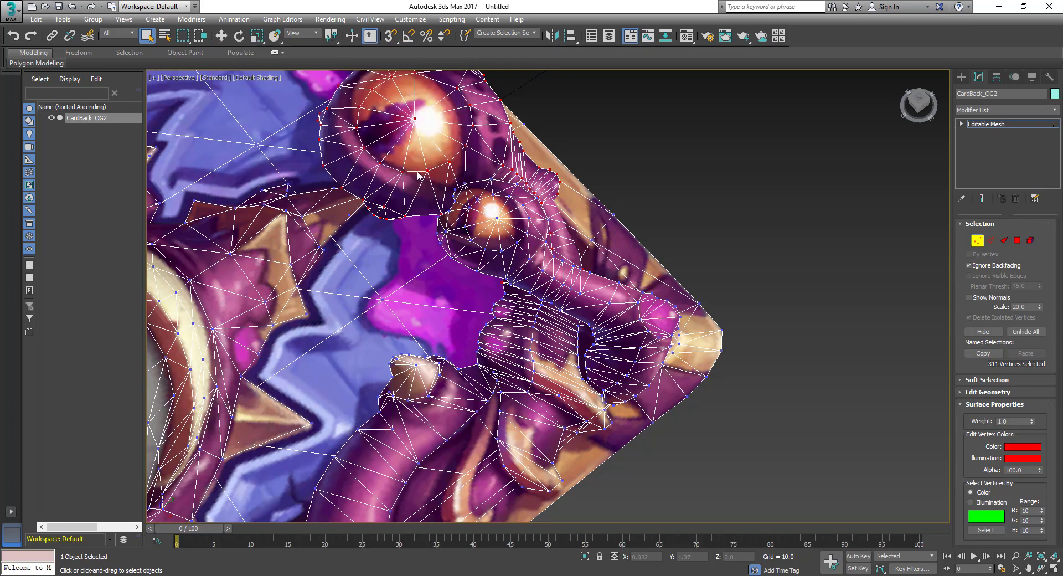
pyautogui.click(983, 531)
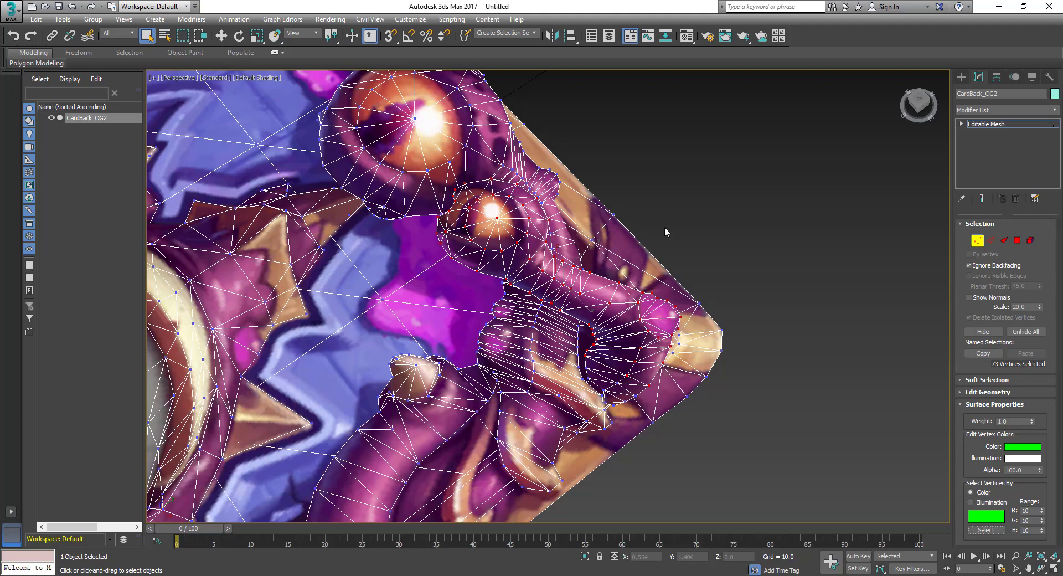
# Step: Deselect all vertices and leave vertex sub-object editing on the card back mesh
pyautogui.scroll(-4, 681, 226)
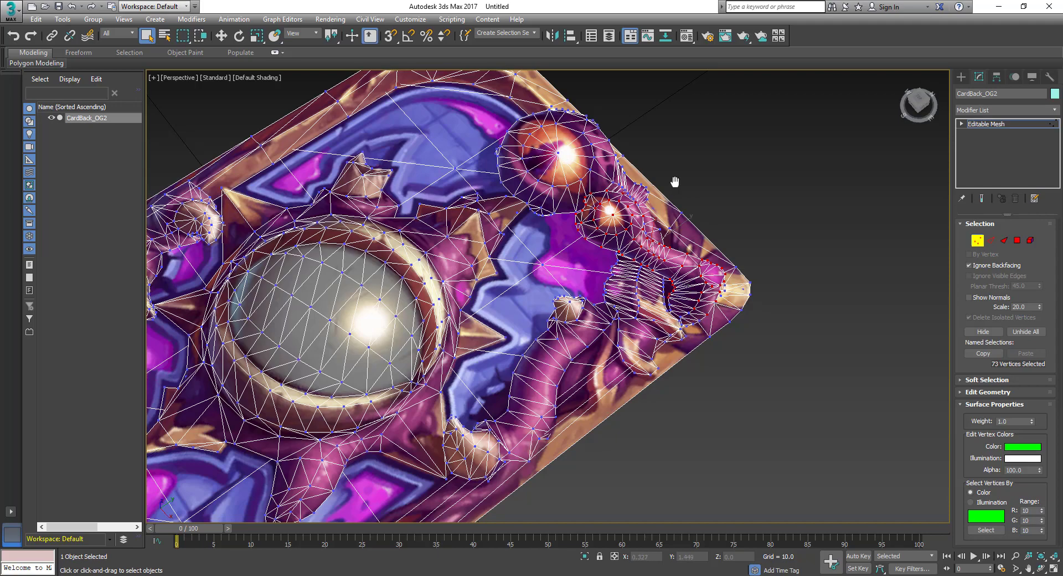
pyautogui.moveTo(674, 181); pyautogui.dragTo(690, 180, button='middle')
pyautogui.scroll(-4, 541, 285)
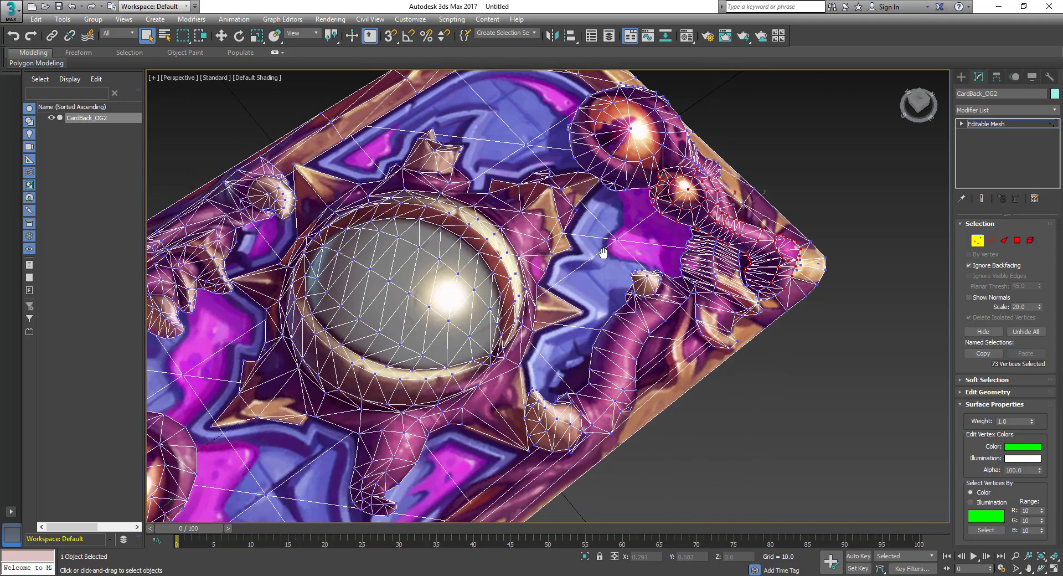
pyautogui.moveTo(732, 336); pyautogui.dragTo(775, 288, button='middle')
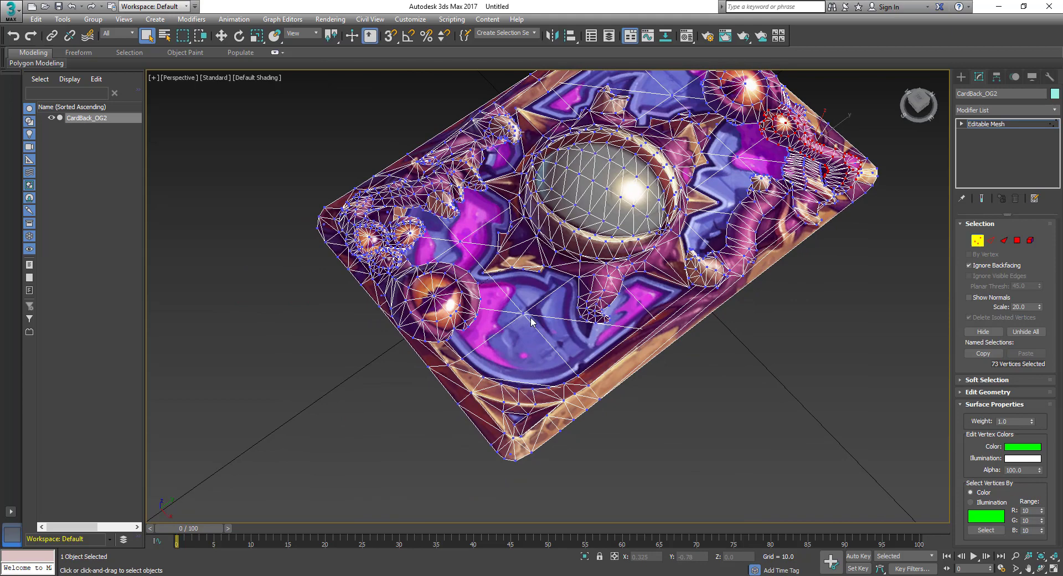
pyautogui.scroll(3, 530, 321)
pyautogui.scroll(-1, 520, 257)
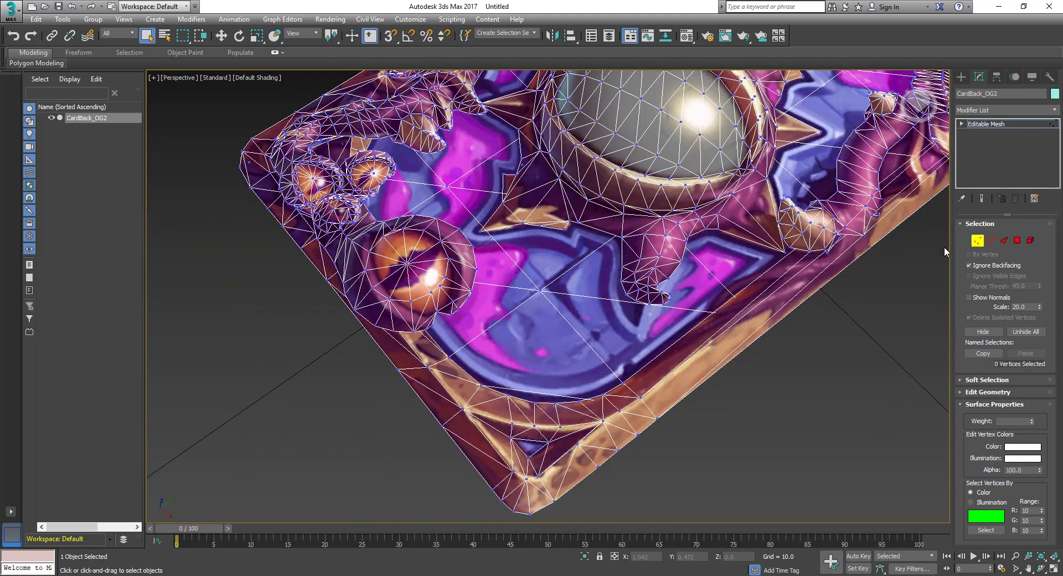
pyautogui.click(976, 242)
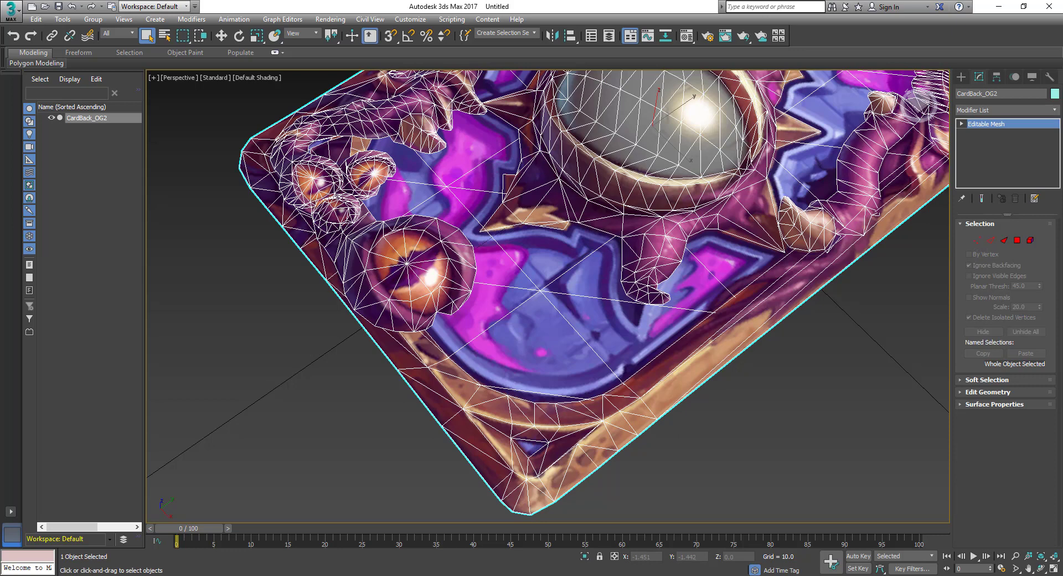
# Step: Open the FBX export dialog for the card back scene and cancel it without saving a file
pyautogui.click(12, 11)
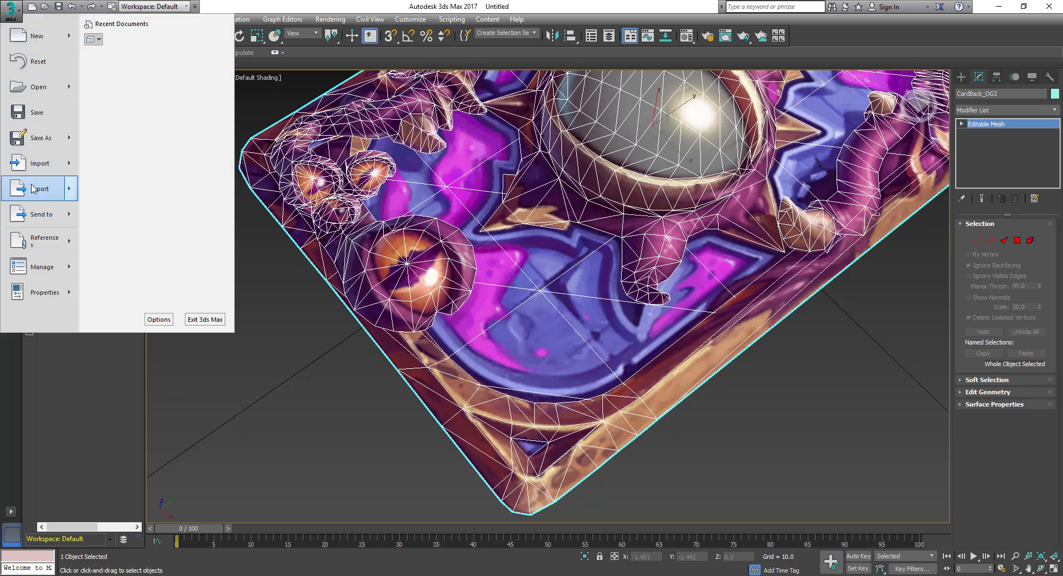
pyautogui.click(50, 187)
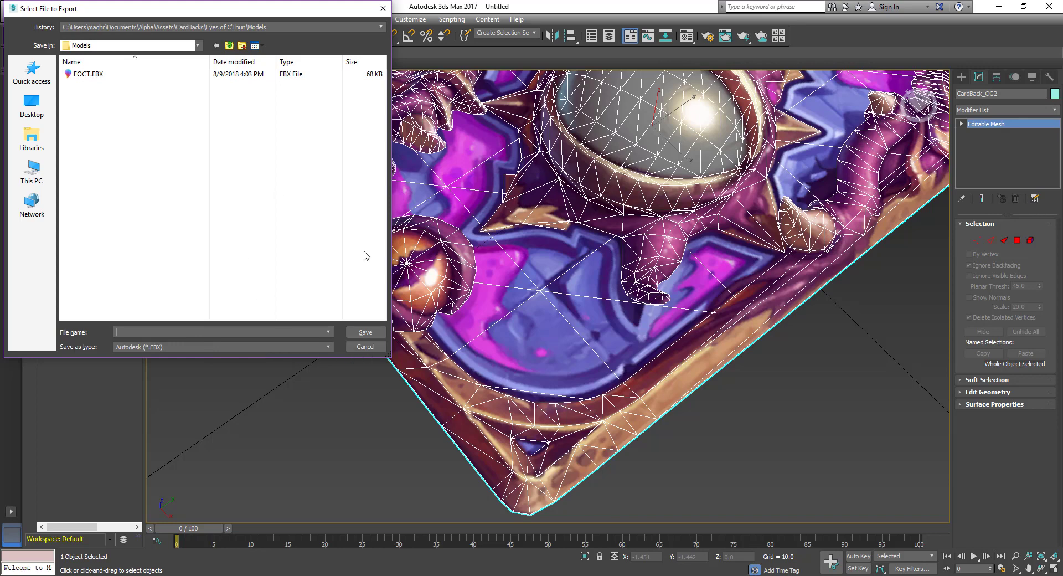
pyautogui.click(360, 345)
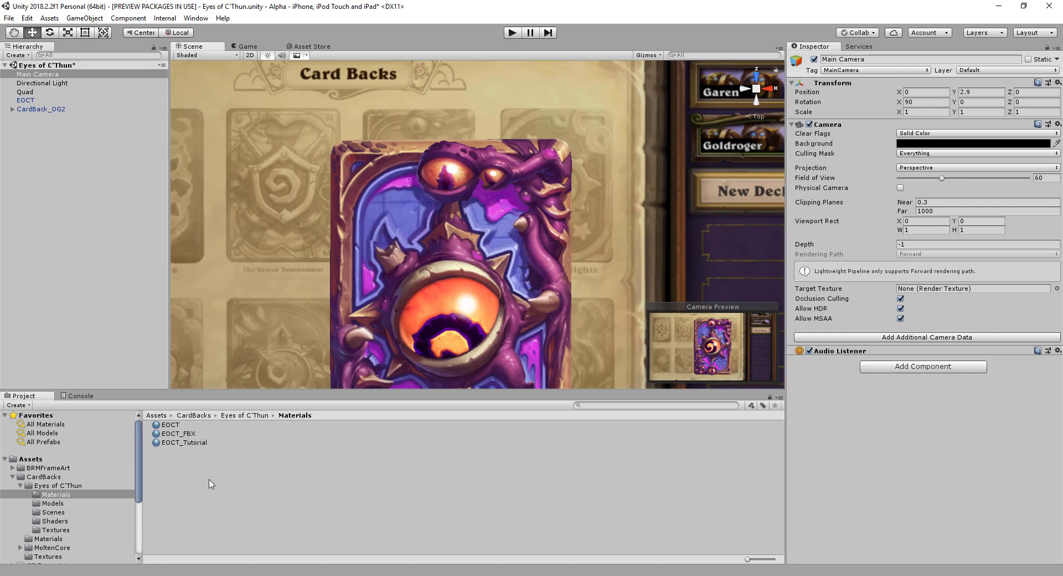
# Step: Switch to Unity and review the EOCT_FBX material and the import settings of the EOCT model in the Models folder
pyautogui.scroll(3, 263, 275)
pyautogui.scroll(-4, 262, 275)
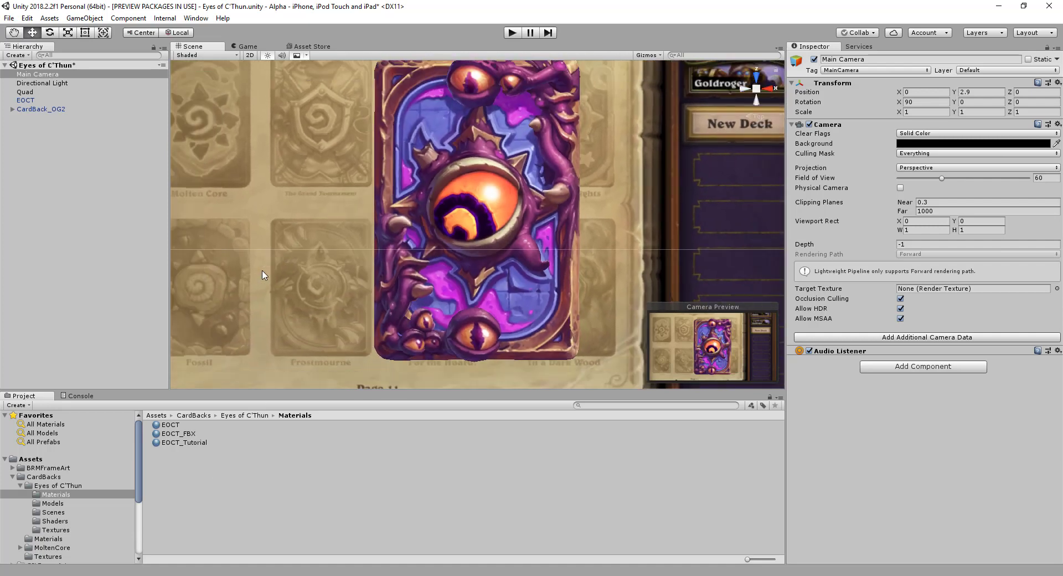
pyautogui.moveTo(290, 265); pyautogui.dragTo(287, 256, button='middle')
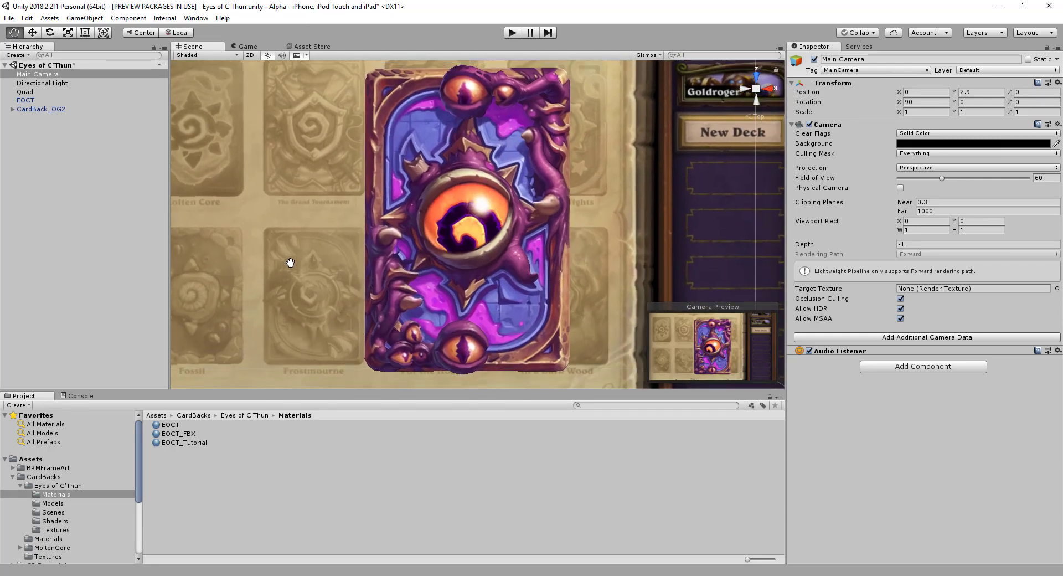
pyautogui.click(184, 436)
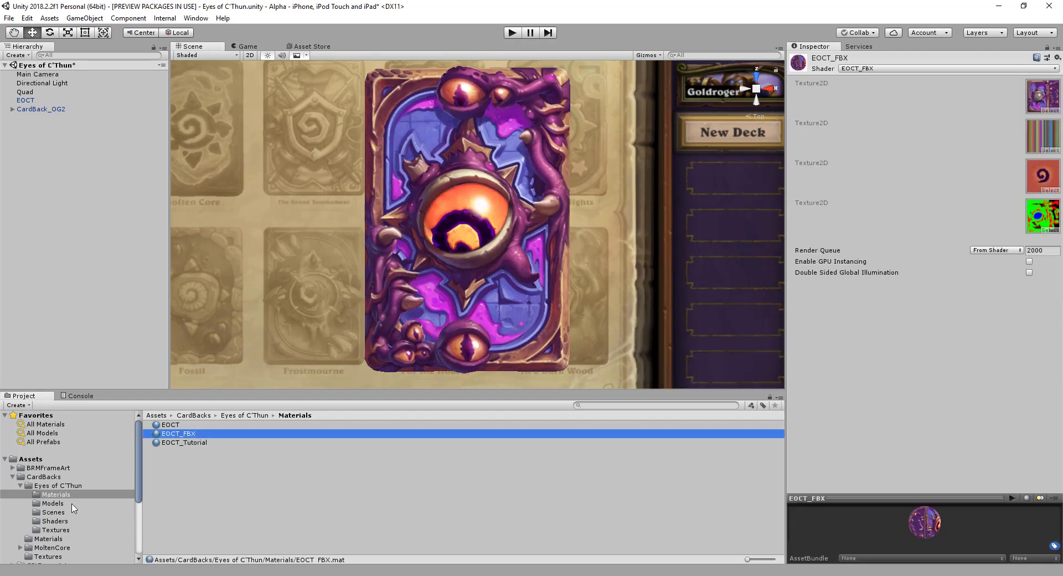
pyautogui.click(53, 502)
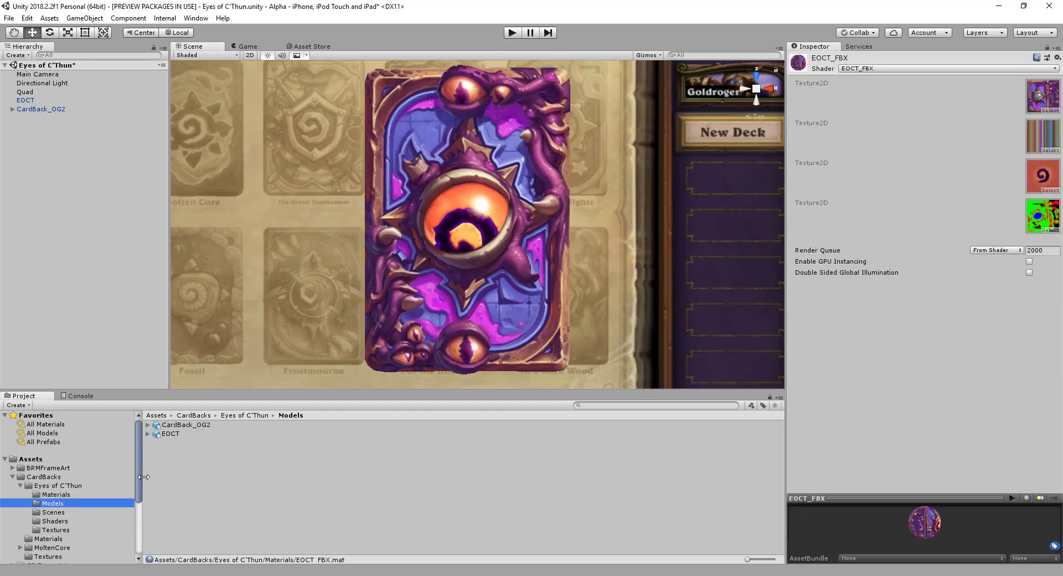
pyautogui.click(171, 434)
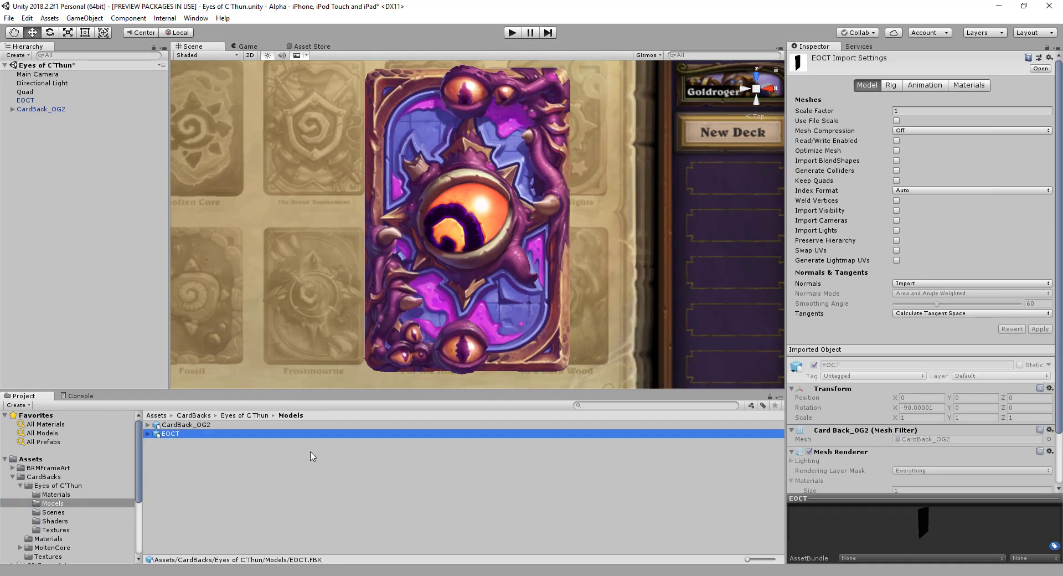
# Step: Disable the Mesh Renderer on the nested CardBack_OG2 object and enable the Mesh Renderer on the EOCT object
pyautogui.click(18, 110)
pyautogui.click(12, 109)
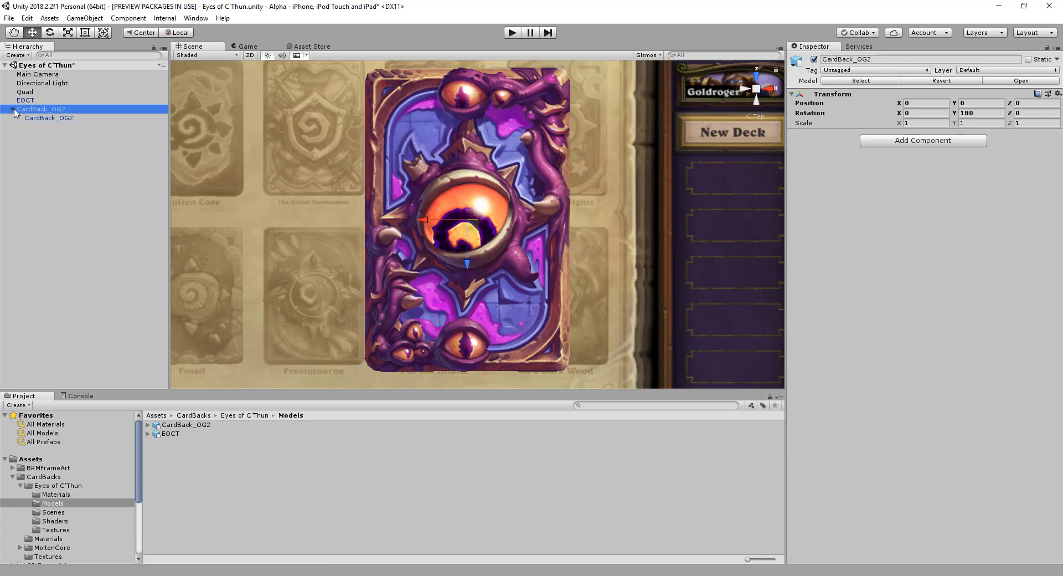
pyautogui.click(49, 118)
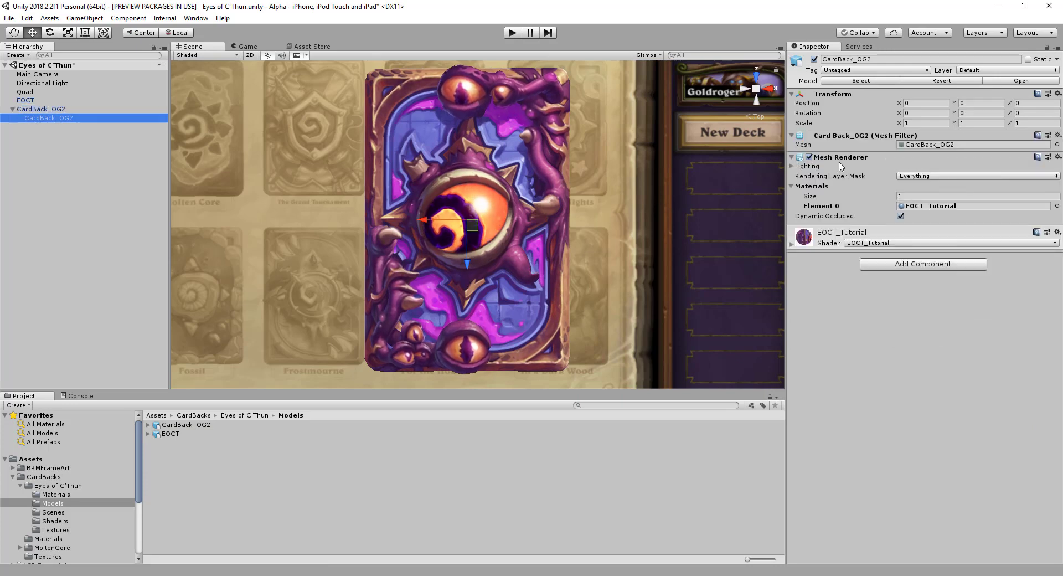
pyautogui.click(809, 157)
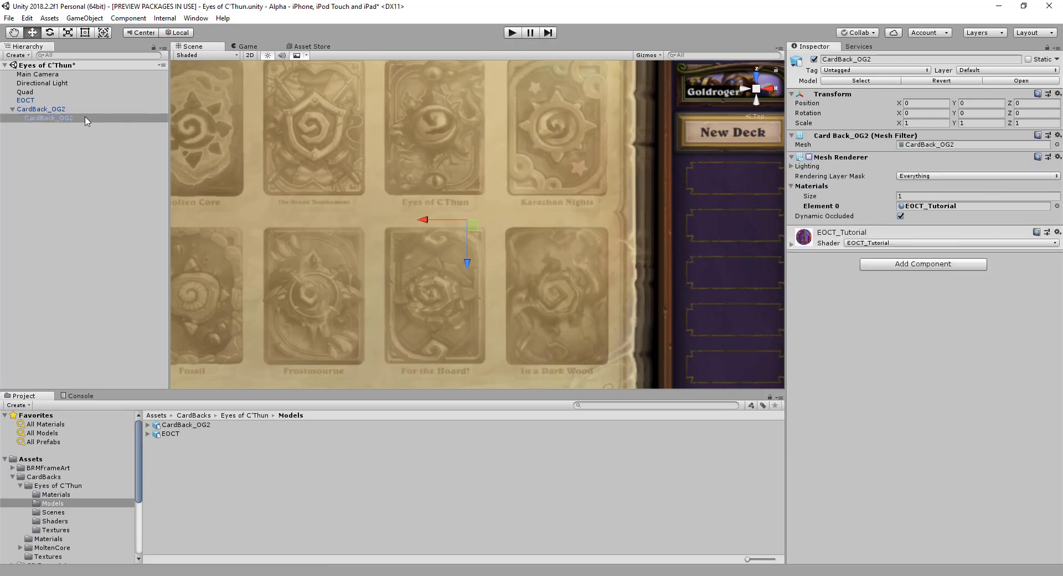
pyautogui.click(12, 109)
pyautogui.click(26, 101)
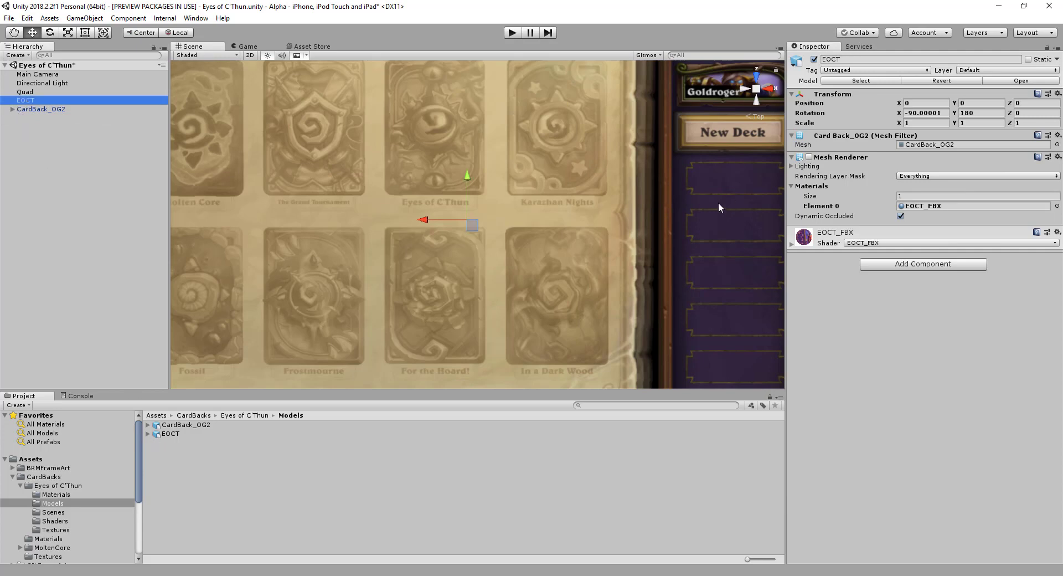
pyautogui.click(808, 157)
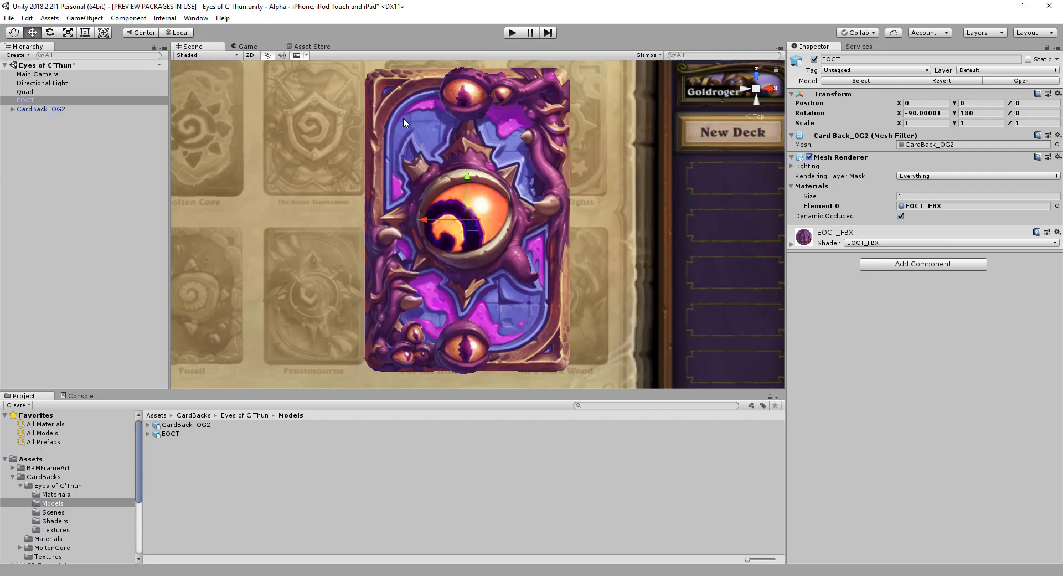
# Step: Examine the EOCT card back in the Scene view, first its upper eyes up close and then the whole card
pyautogui.moveTo(404, 112); pyautogui.dragTo(415, 147, button='middle')
pyautogui.scroll(6, 415, 147)
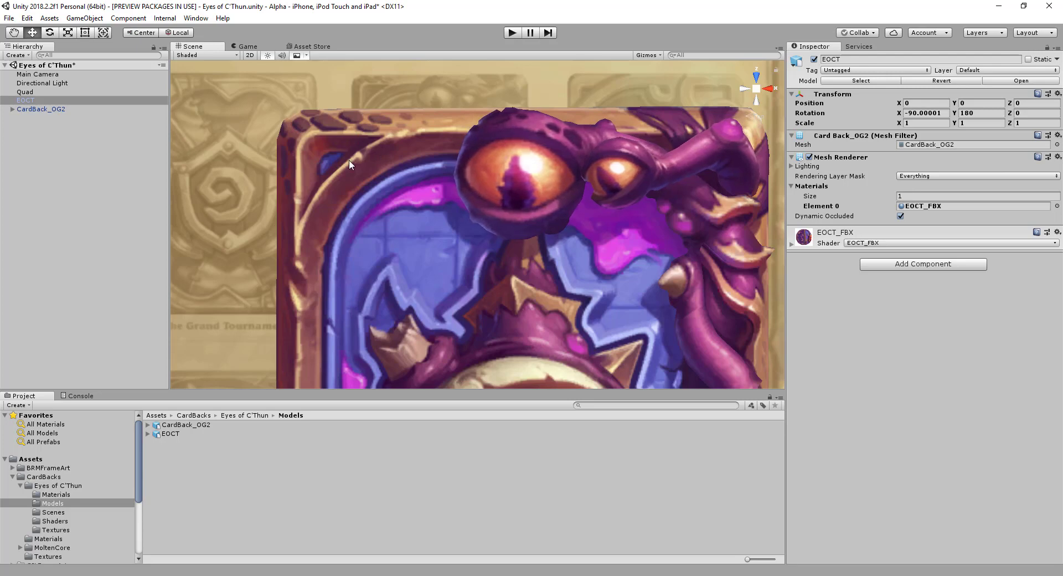
pyautogui.moveTo(575, 225); pyautogui.dragTo(596, 197, button='right')
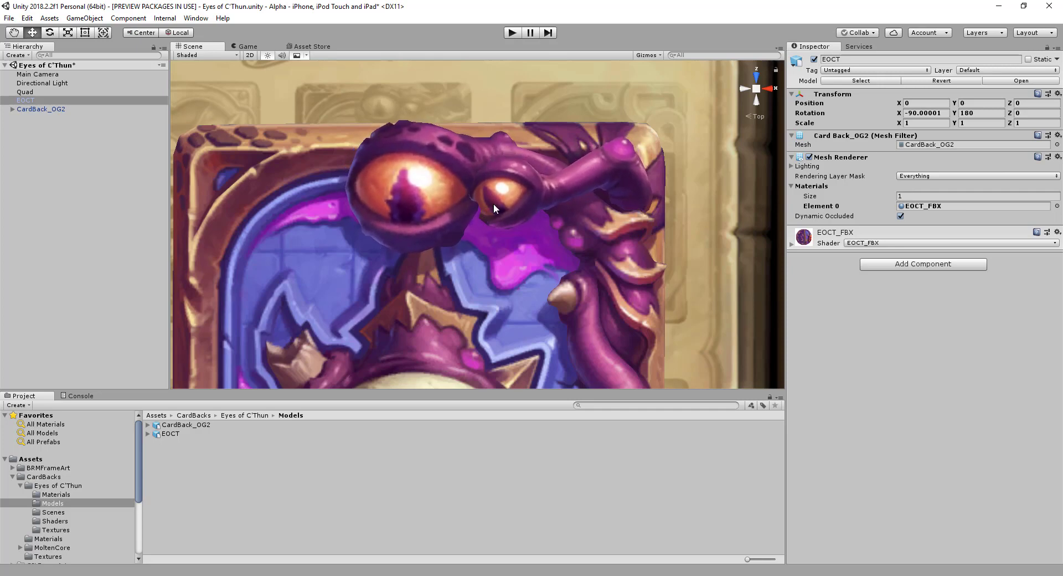
pyautogui.scroll(-5, 498, 220)
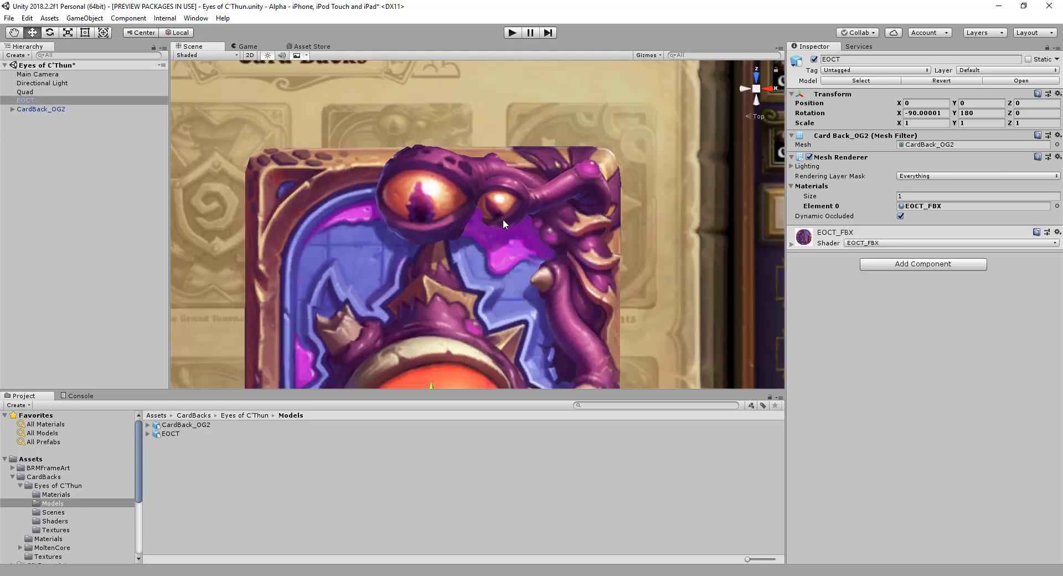
pyautogui.moveTo(476, 354); pyautogui.dragTo(565, 221, button='middle')
pyautogui.scroll(-2, 573, 257)
pyautogui.scroll(-2, 563, 244)
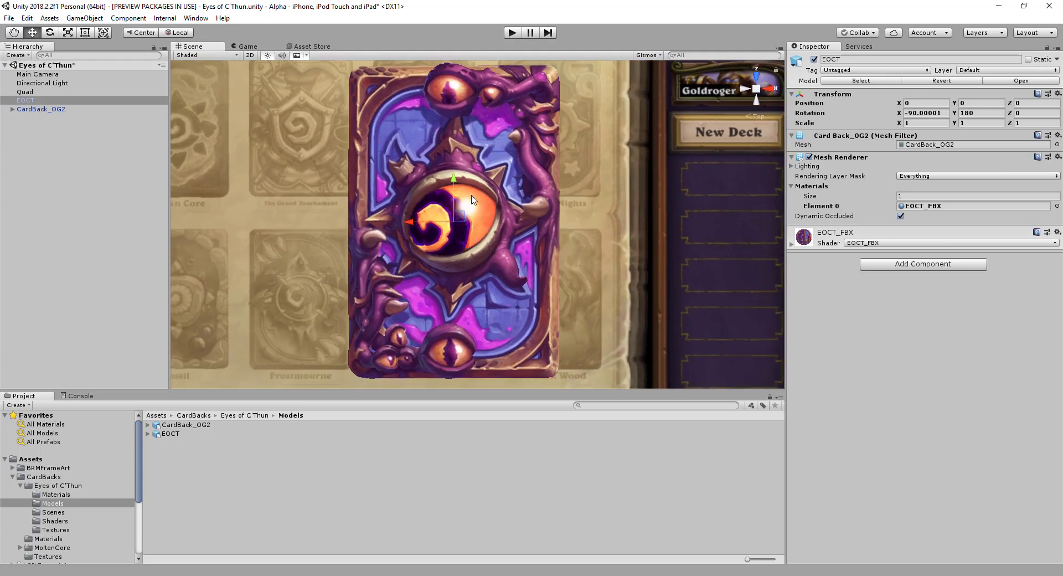
# Step: Bring up the EOCT_FBX shader graph window, restore it from full screen and place it over the Scene view
pyautogui.hotkey('alt', 'Tab')
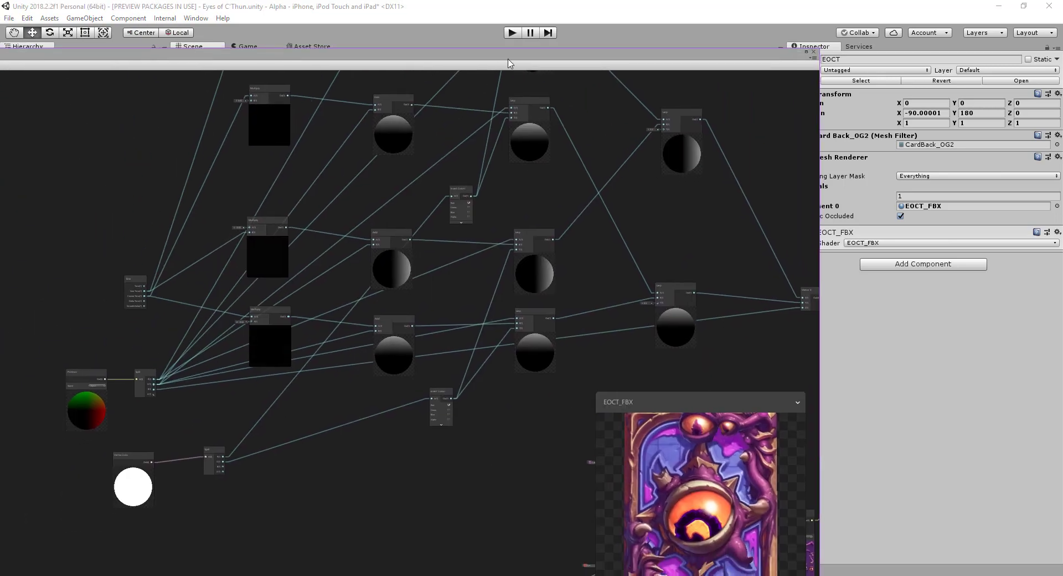
pyautogui.doubleClick(508, 63)
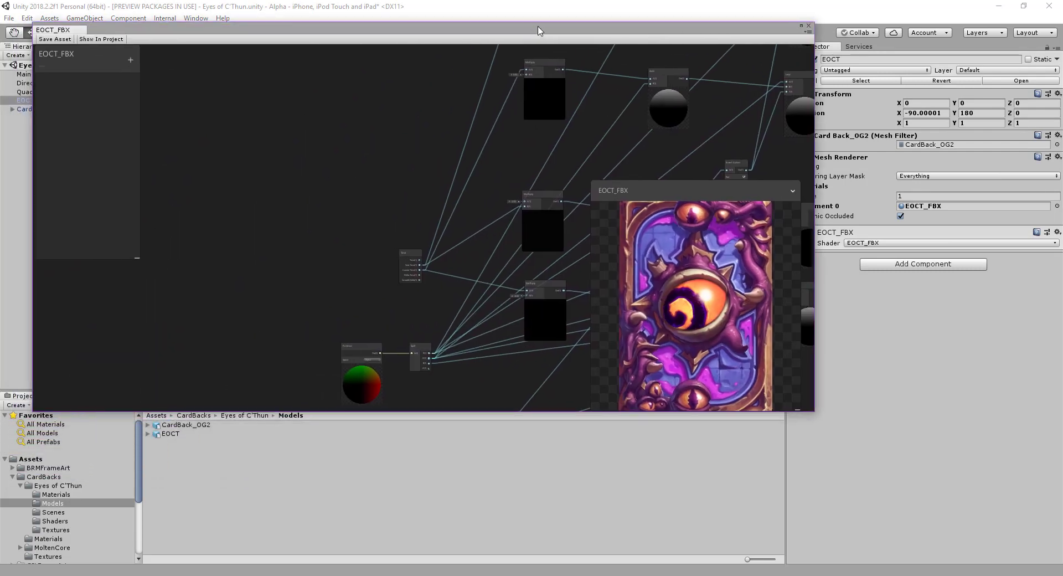
pyautogui.moveTo(540, 31); pyautogui.dragTo(505, 10)
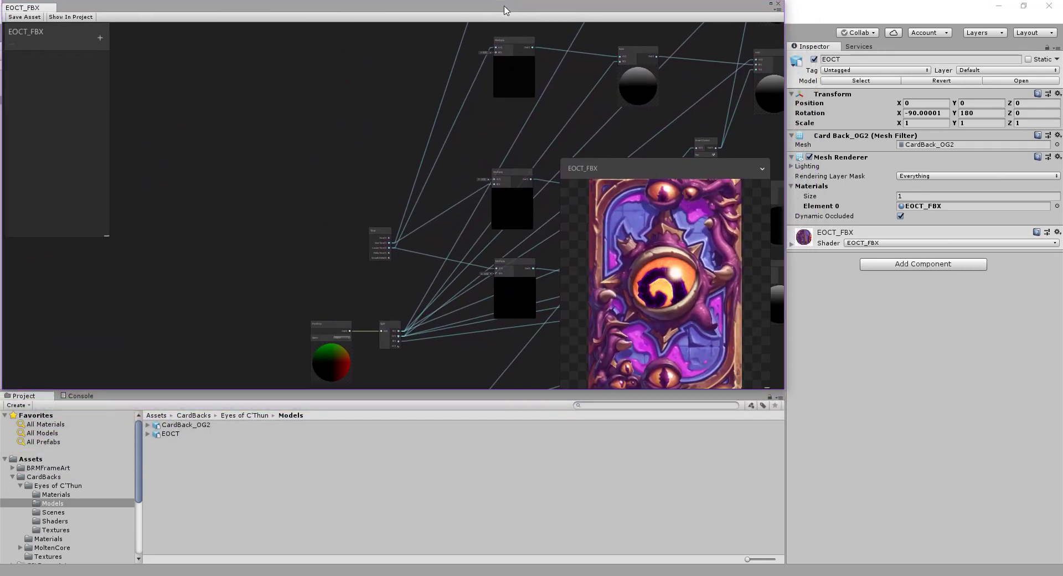
# Step: Shrink the card back preview in the EOCT_FBX graph and tuck it into the corner away from the nodes
pyautogui.moveTo(356, 157); pyautogui.dragTo(244, 164, button='middle')
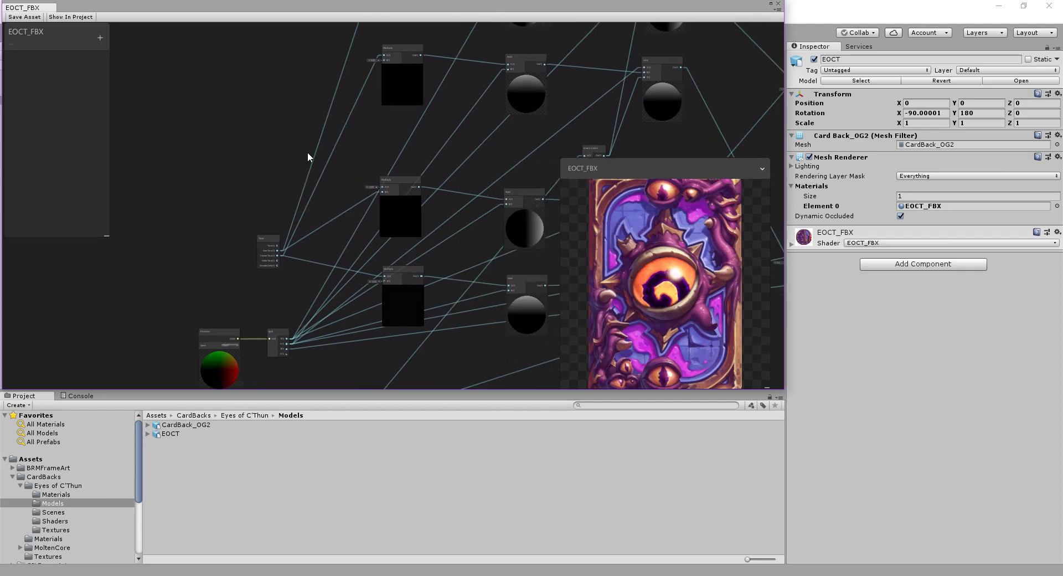
pyautogui.moveTo(442, 133); pyautogui.dragTo(327, 184, button='middle')
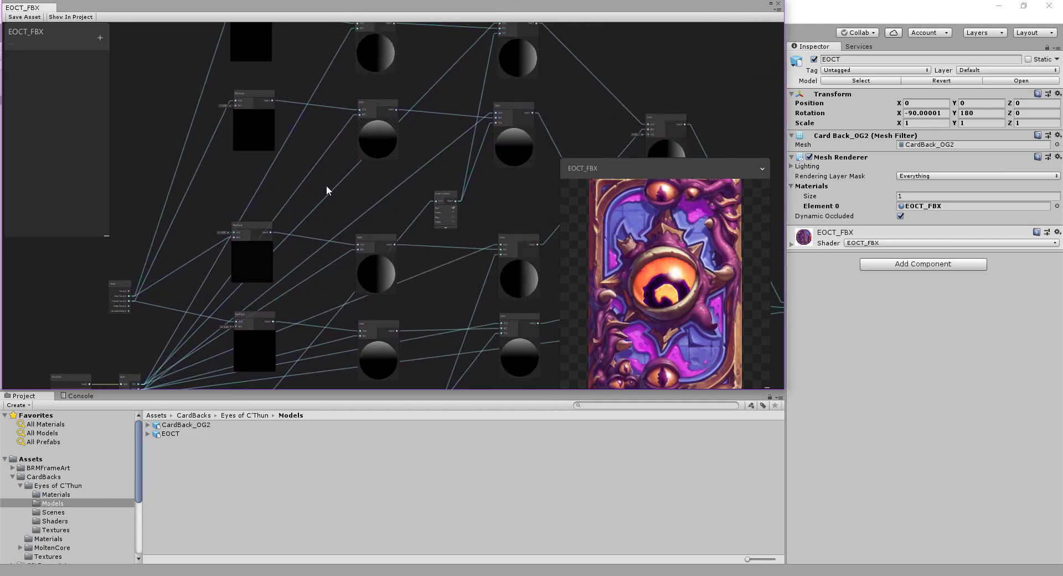
pyautogui.scroll(-1, 327, 185)
pyautogui.moveTo(465, 207); pyautogui.dragTo(410, 200, button='middle')
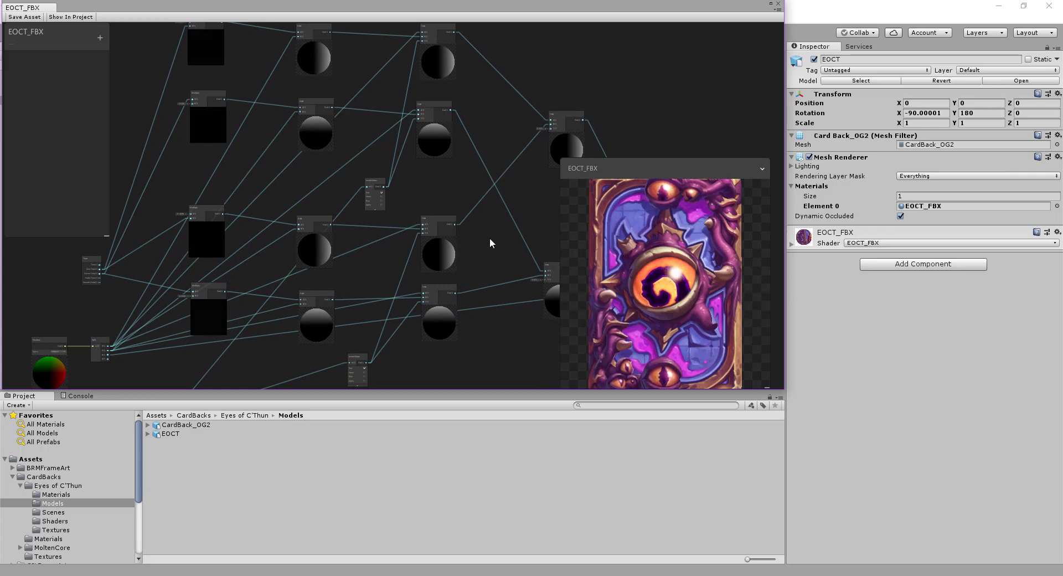
pyautogui.moveTo(491, 245); pyautogui.dragTo(499, 197, button='middle')
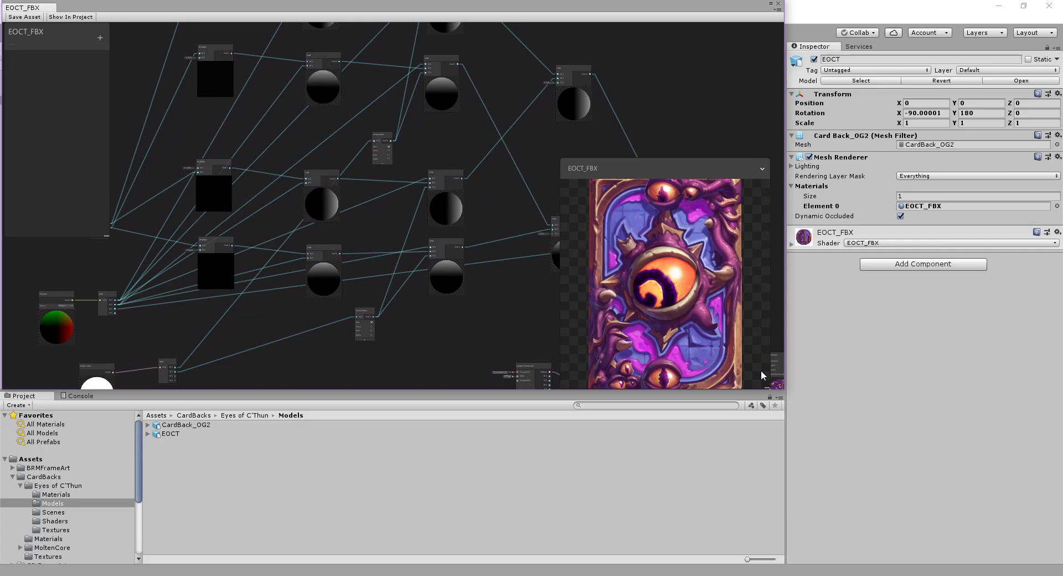
pyautogui.moveTo(765, 386); pyautogui.dragTo(708, 315)
pyautogui.moveTo(620, 167); pyautogui.dragTo(718, 255)
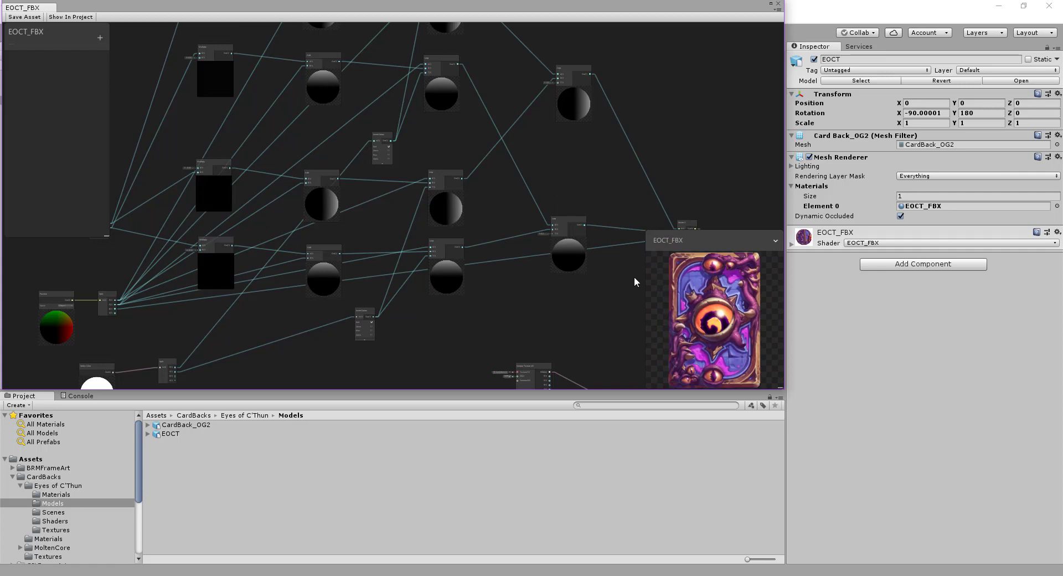
# Step: Select the whole upper node network that runs from the Time, Position and Vertex Color nodes to the master node
pyautogui.moveTo(596, 287); pyautogui.dragTo(460, 222, button='middle')
pyautogui.scroll(-5, 484, 221)
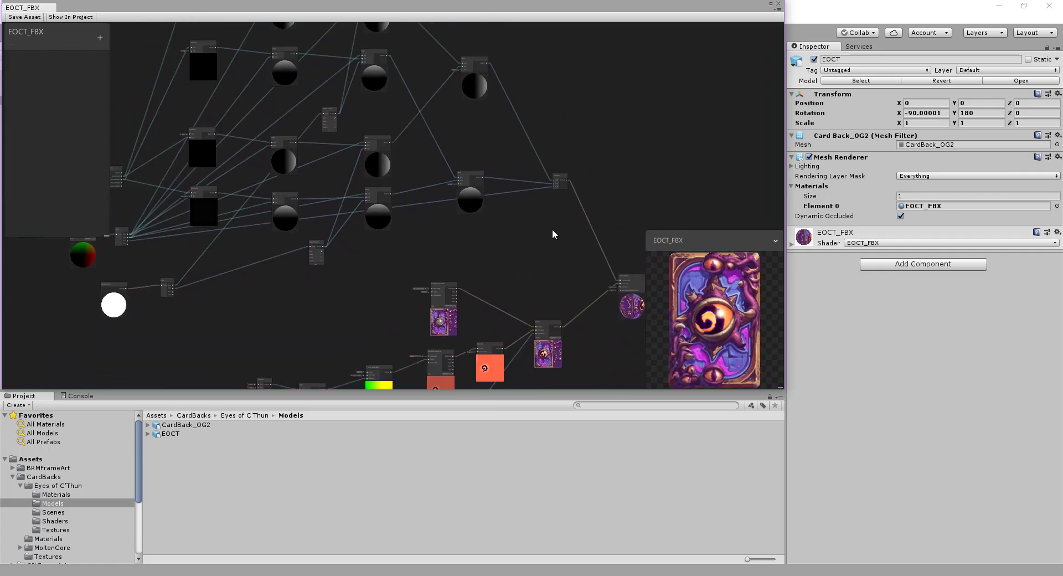
pyautogui.scroll(-2, 541, 251)
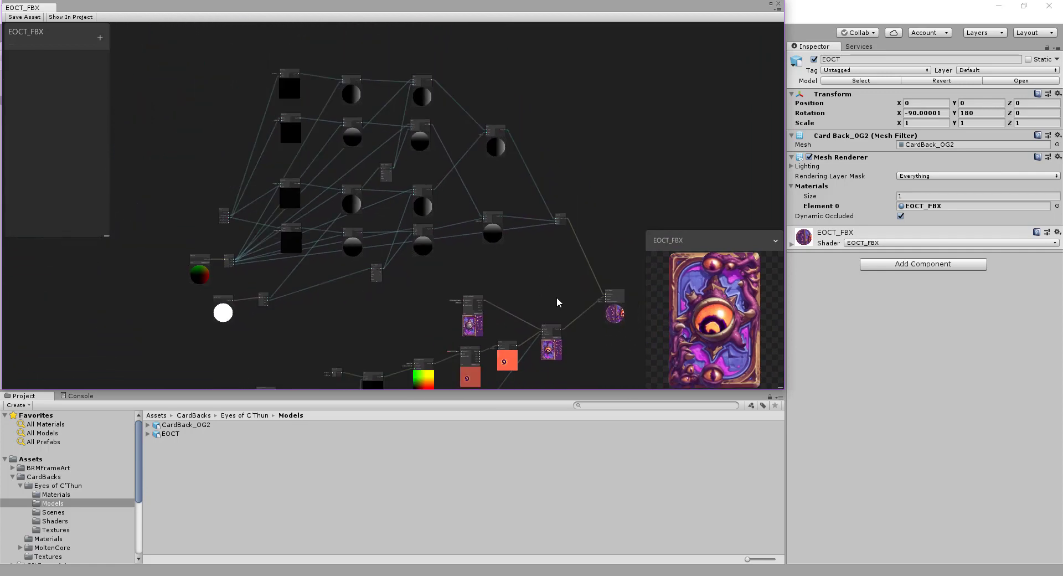
pyautogui.moveTo(177, 270); pyautogui.dragTo(132, 298)
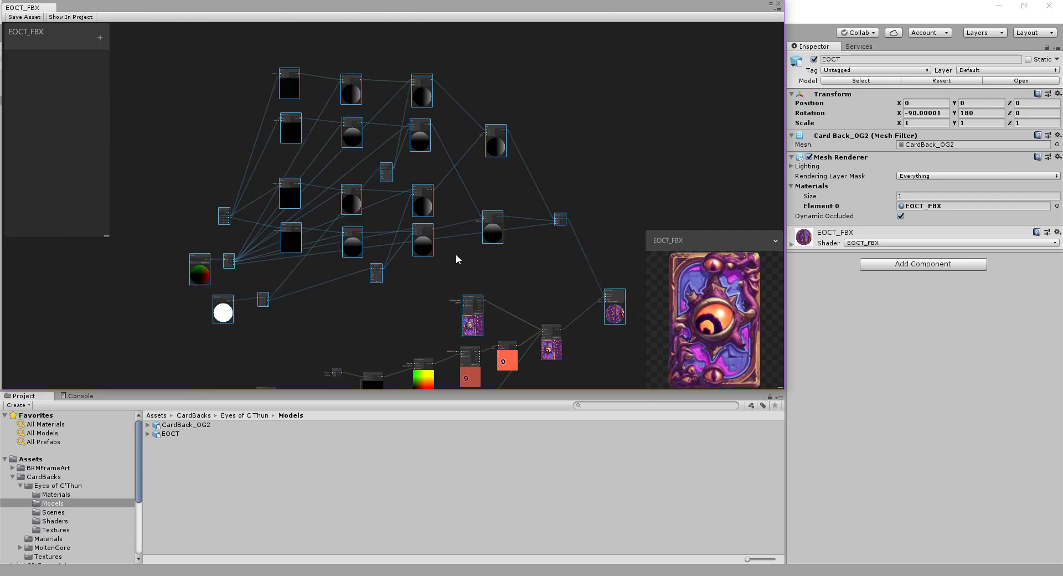
# Step: Clear the node selection and box-select around the lower texture nodes that feed the master node
pyautogui.press('f')
pyautogui.click(515, 234)
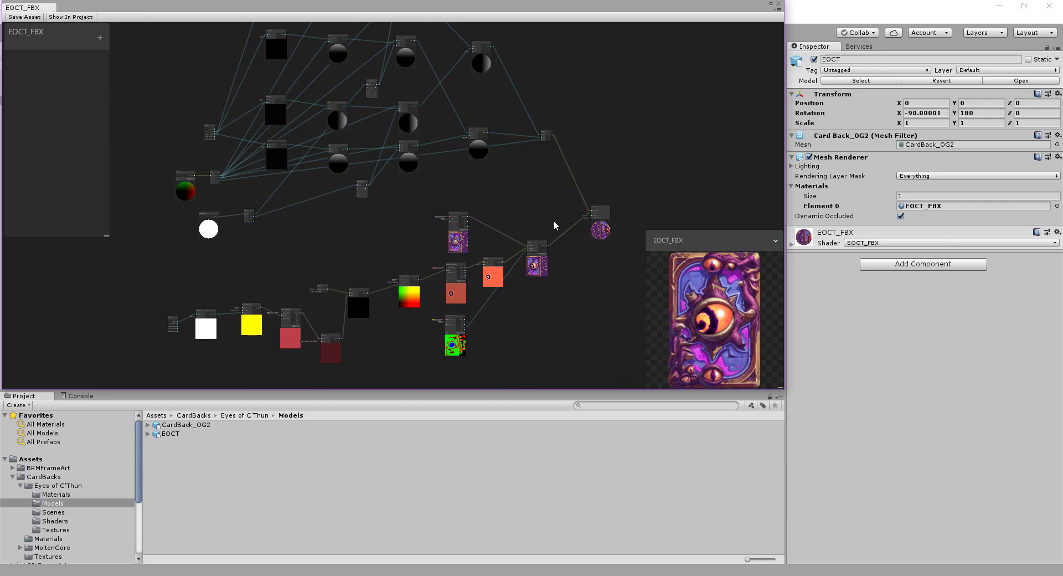
pyautogui.moveTo(322, 371)
pyautogui.mouseDown()
pyautogui.moveTo(155, 378)
pyautogui.moveTo(340, 365)
pyautogui.mouseUp()
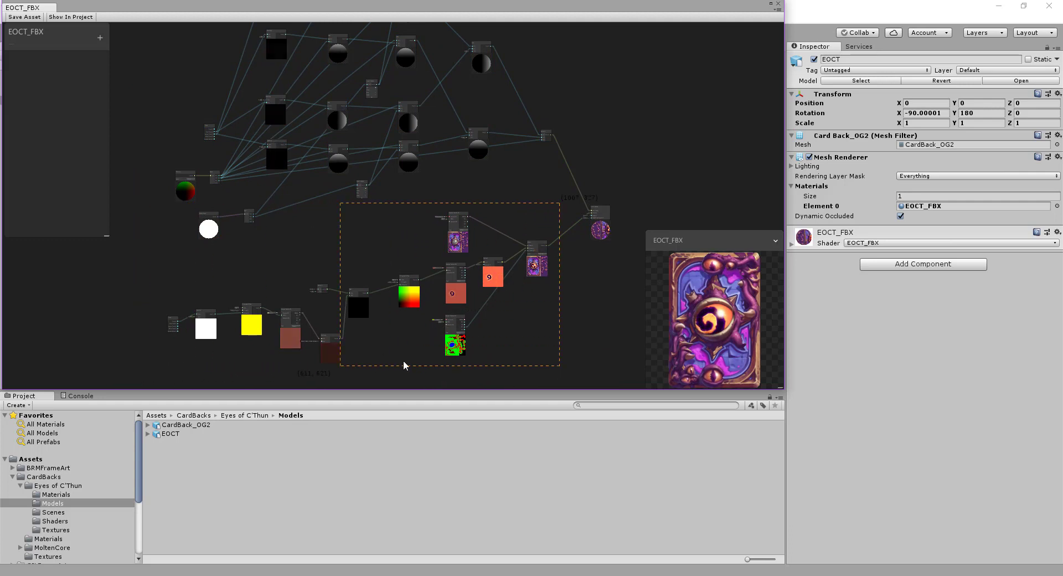
pyautogui.moveTo(283, 389); pyautogui.dragTo(543, 354)
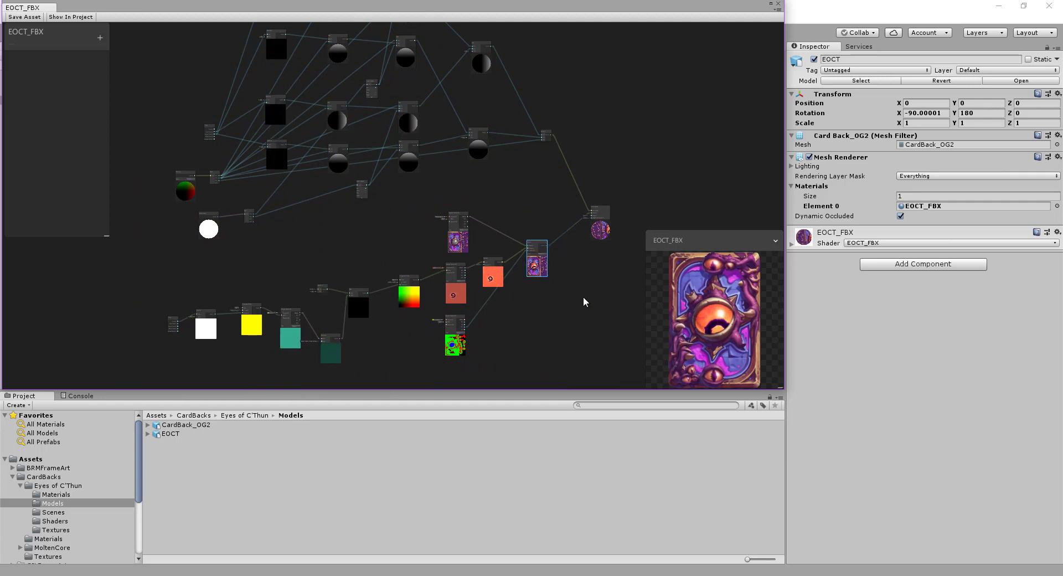
# Step: Select the Vertex Color node and examine how it, Position and Time connect through the Split nodes to the network
pyautogui.moveTo(547, 231); pyautogui.dragTo(553, 277, button='middle')
pyautogui.scroll(2, 519, 275)
pyautogui.scroll(3, 480, 285)
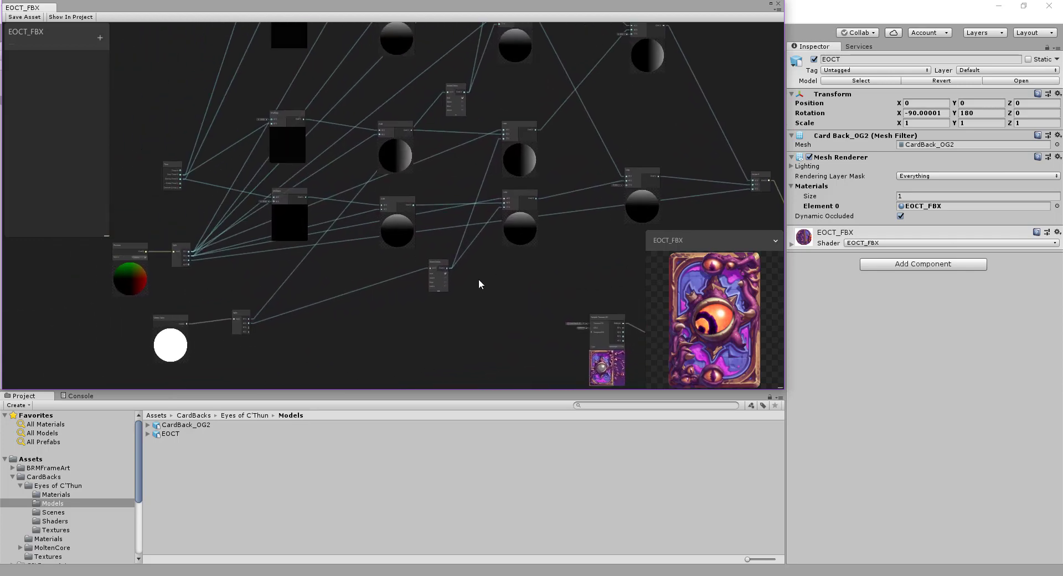
pyautogui.moveTo(265, 308); pyautogui.dragTo(397, 314, button='middle')
pyautogui.moveTo(268, 335); pyautogui.dragTo(288, 317)
pyautogui.moveTo(403, 313); pyautogui.dragTo(464, 325, button='middle')
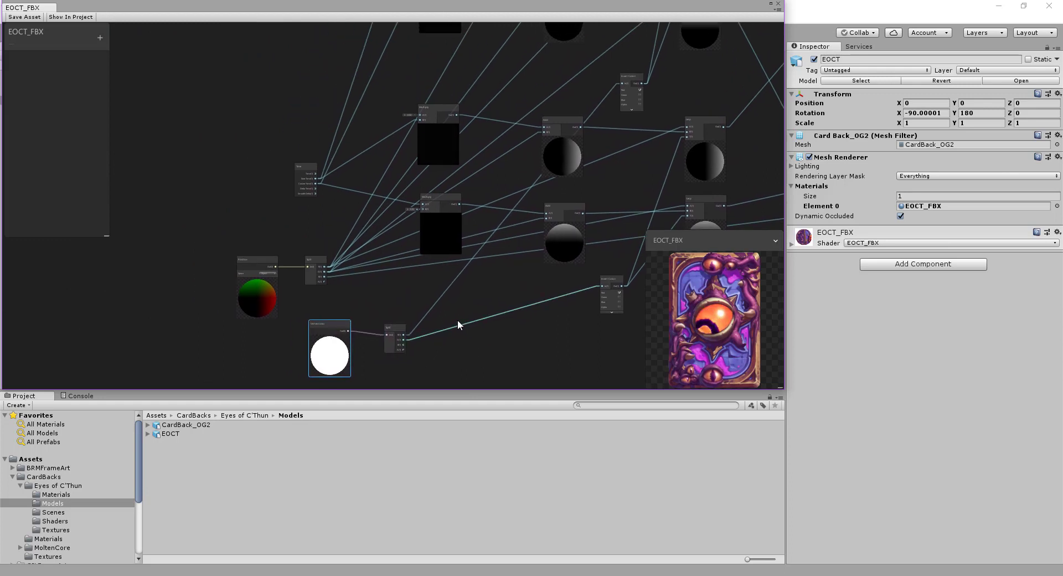
pyautogui.scroll(1, 376, 297)
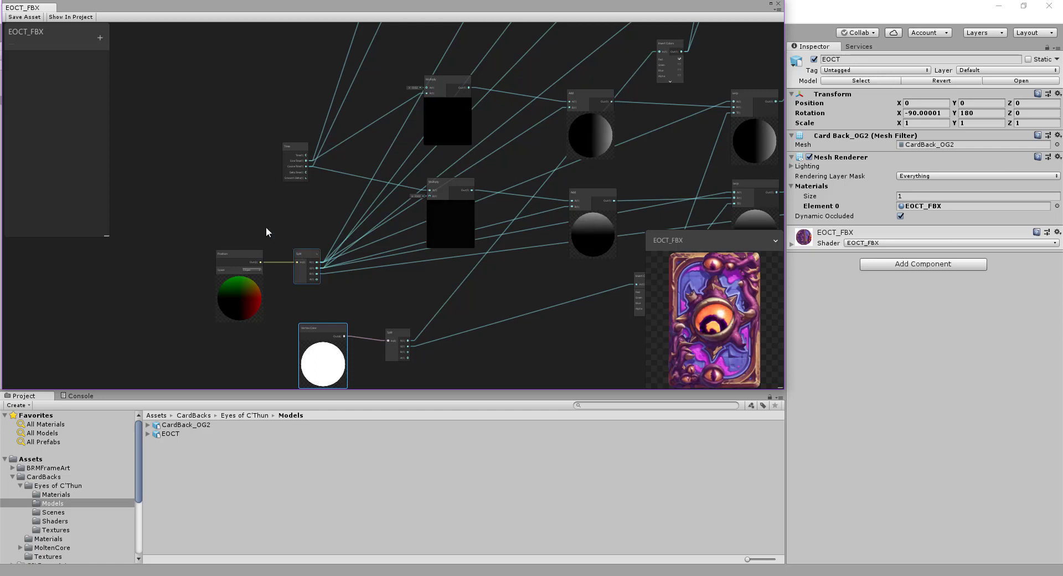
pyautogui.moveTo(250, 171); pyautogui.dragTo(260, 194, button='middle')
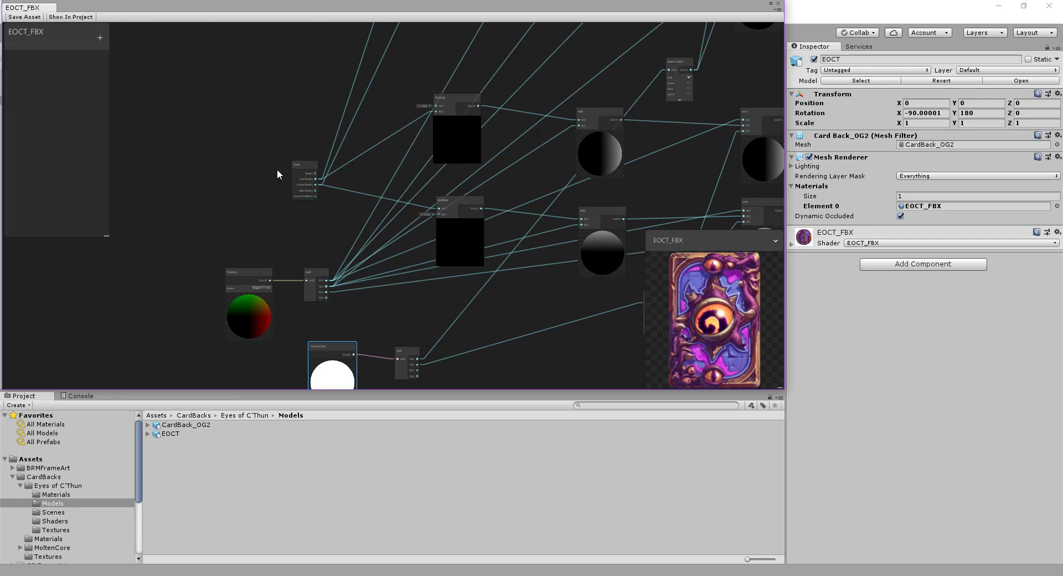
# Step: Examine the Time and Position nodes and how Position's Split channels fan out into the node network
pyautogui.scroll(2, 277, 177)
pyautogui.scroll(2, 279, 184)
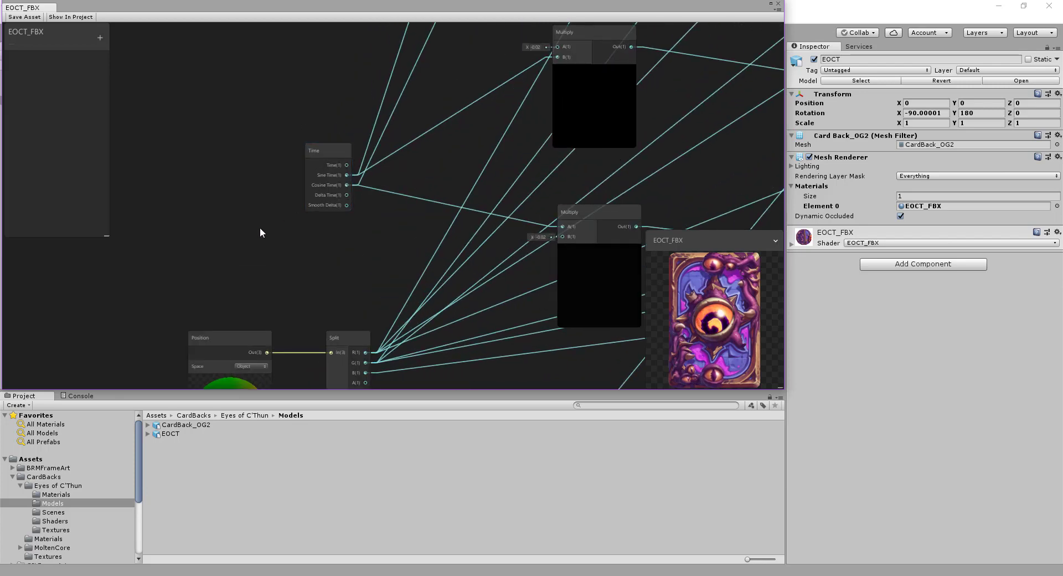
pyautogui.moveTo(260, 232); pyautogui.dragTo(267, 131, button='middle')
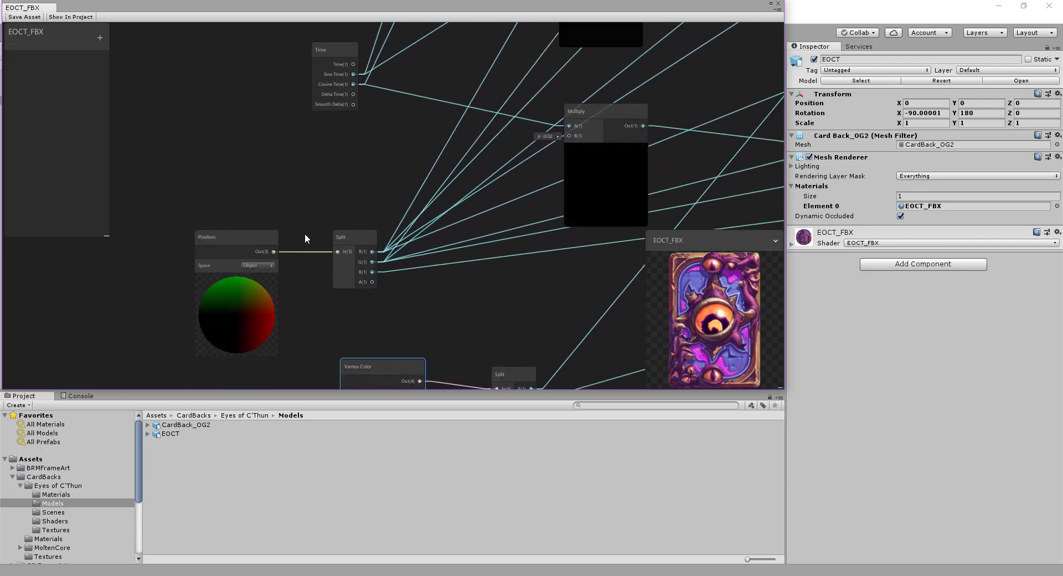
pyautogui.moveTo(340, 197); pyautogui.dragTo(277, 206, button='middle')
pyautogui.click(287, 265)
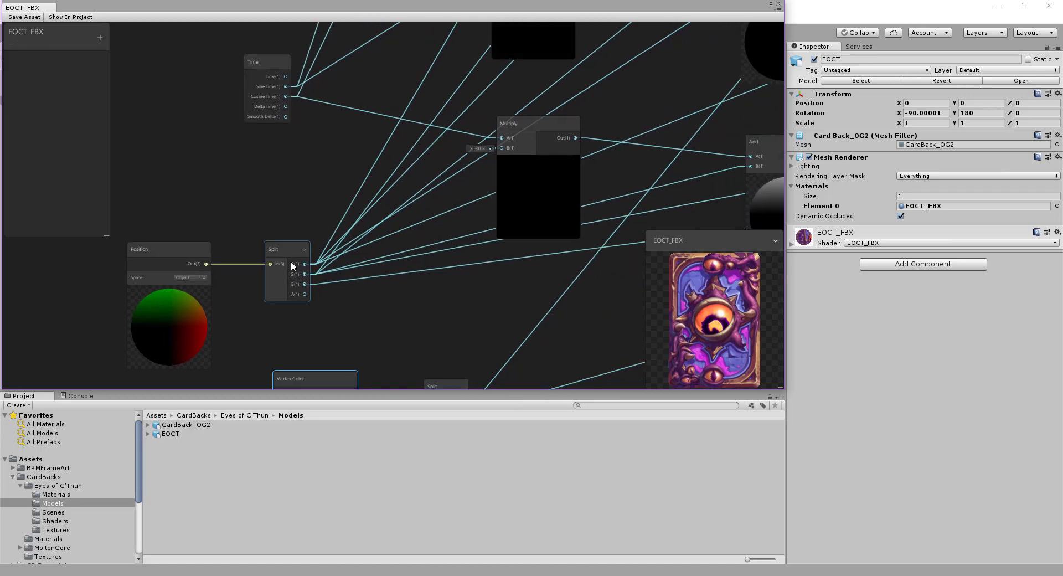
pyautogui.scroll(-5, 231, 222)
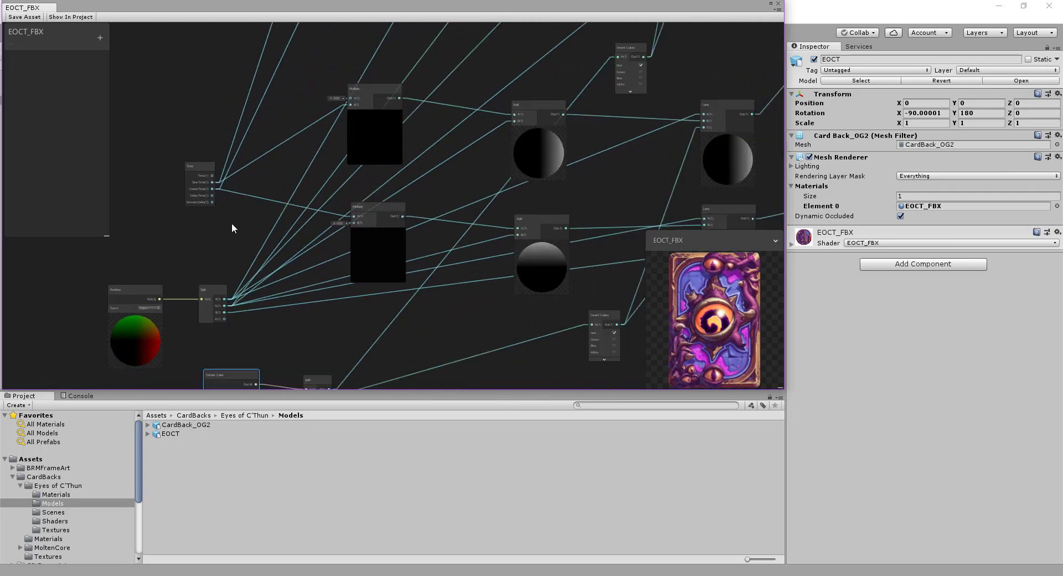
pyautogui.scroll(-4, 195, 267)
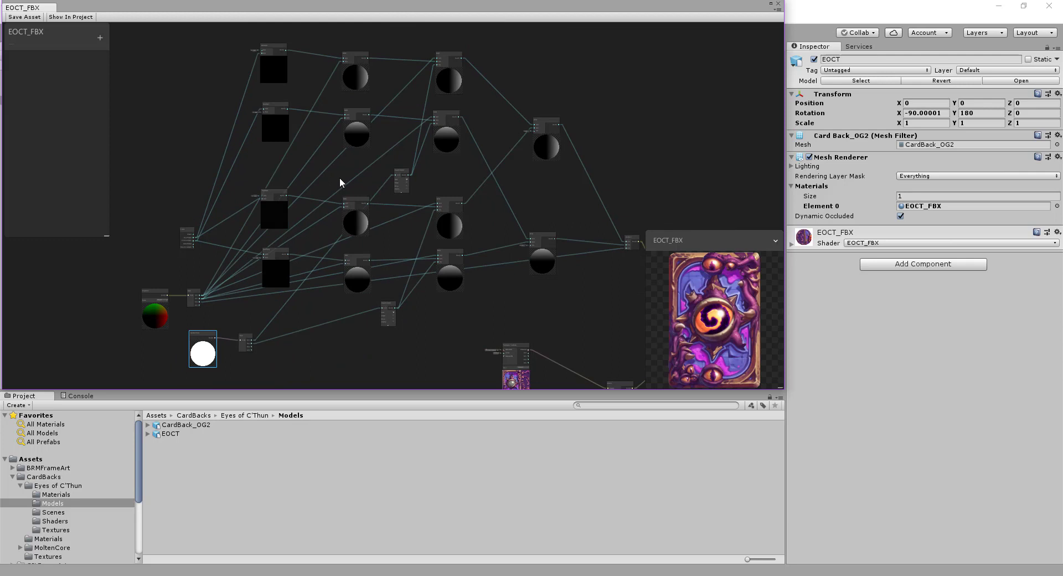
# Step: Box-select the upper and the lower set of Multiply, Add and Lerp nodes in turn, and clear the selection
pyautogui.moveTo(234, 26); pyautogui.dragTo(497, 156)
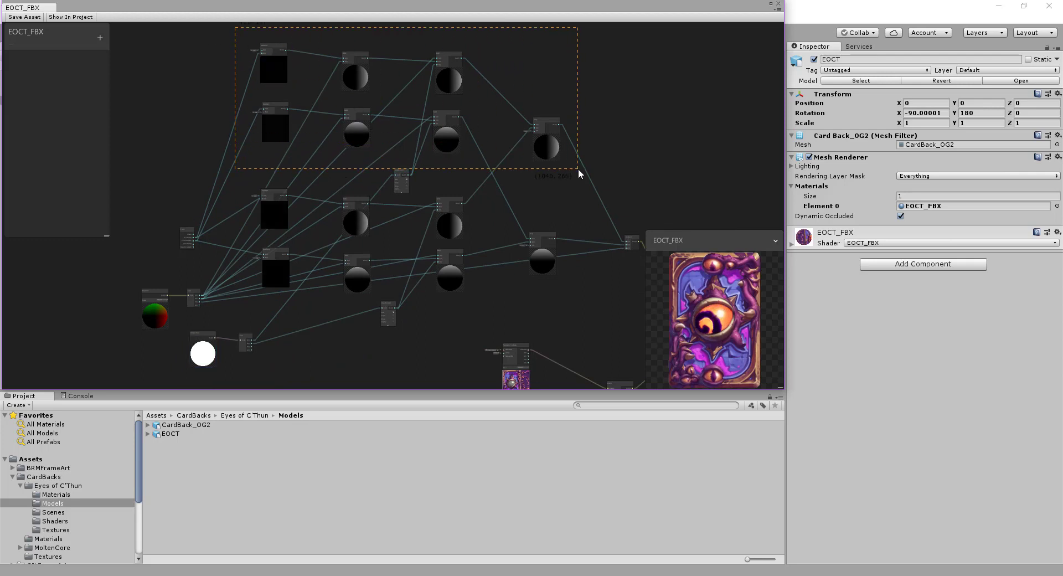
pyautogui.moveTo(578, 168); pyautogui.dragTo(596, 188)
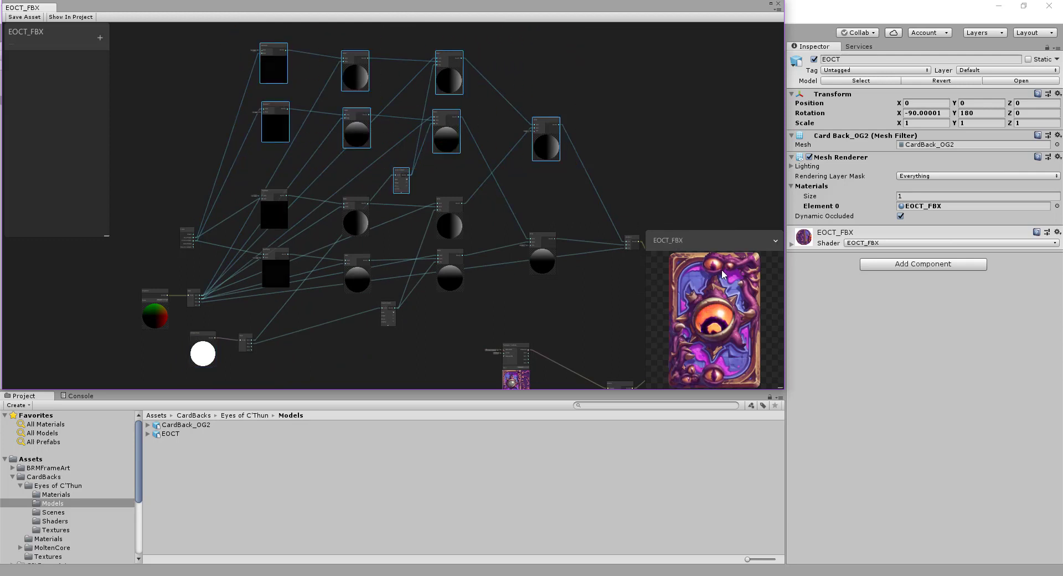
pyautogui.moveTo(253, 174); pyautogui.dragTo(257, 154, button='middle')
pyautogui.click(255, 160)
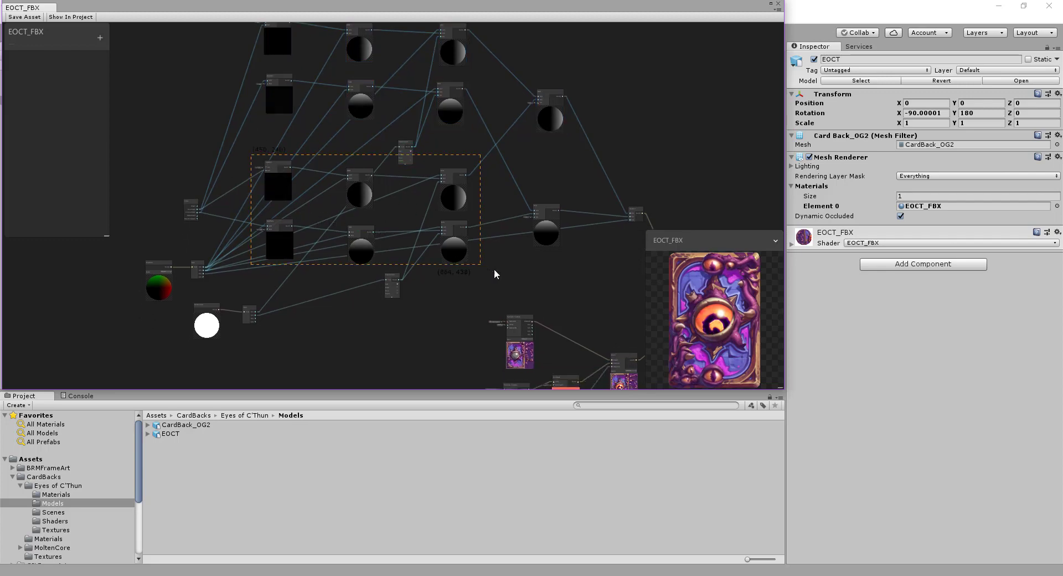
pyautogui.moveTo(494, 272); pyautogui.dragTo(494, 268)
pyautogui.scroll(6, 492, 221)
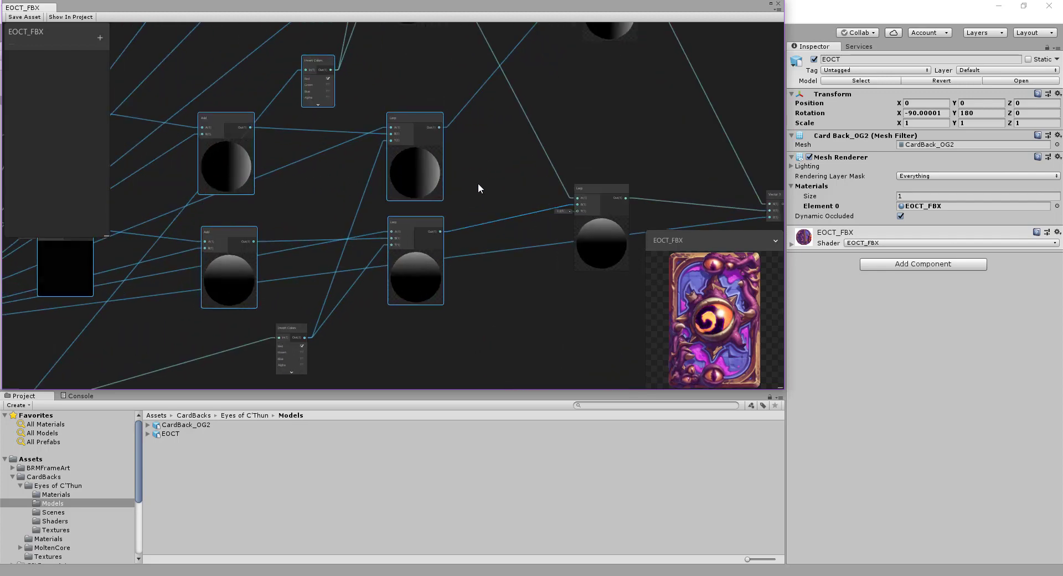
pyautogui.click(479, 184)
# Step: Examine how Time and Position's Split channels run through the lower set of Multiply, Add and Lerp nodes
pyautogui.moveTo(307, 195); pyautogui.dragTo(486, 205, button='middle')
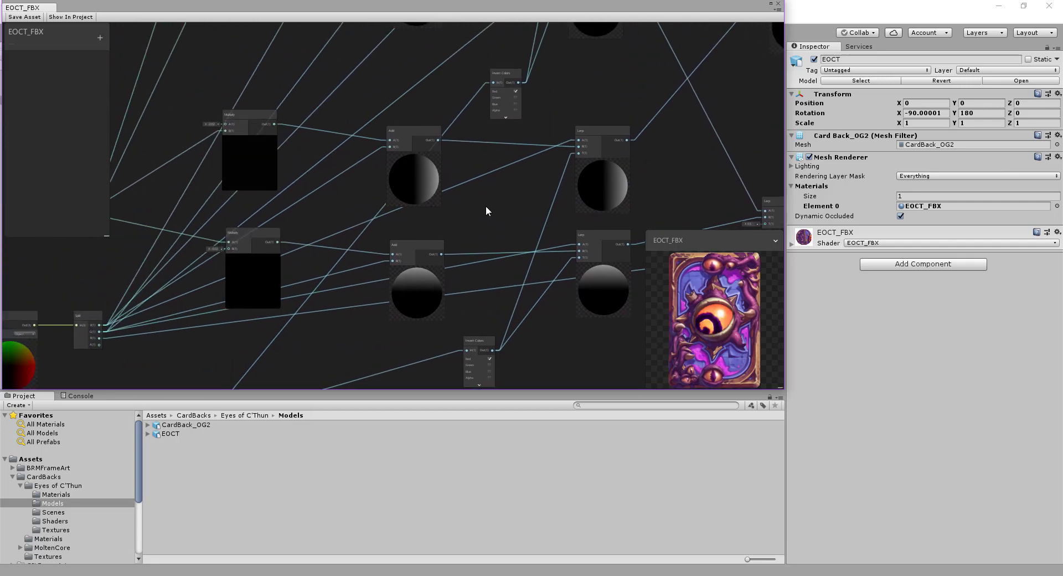
pyautogui.moveTo(219, 193); pyautogui.dragTo(321, 202, button='middle')
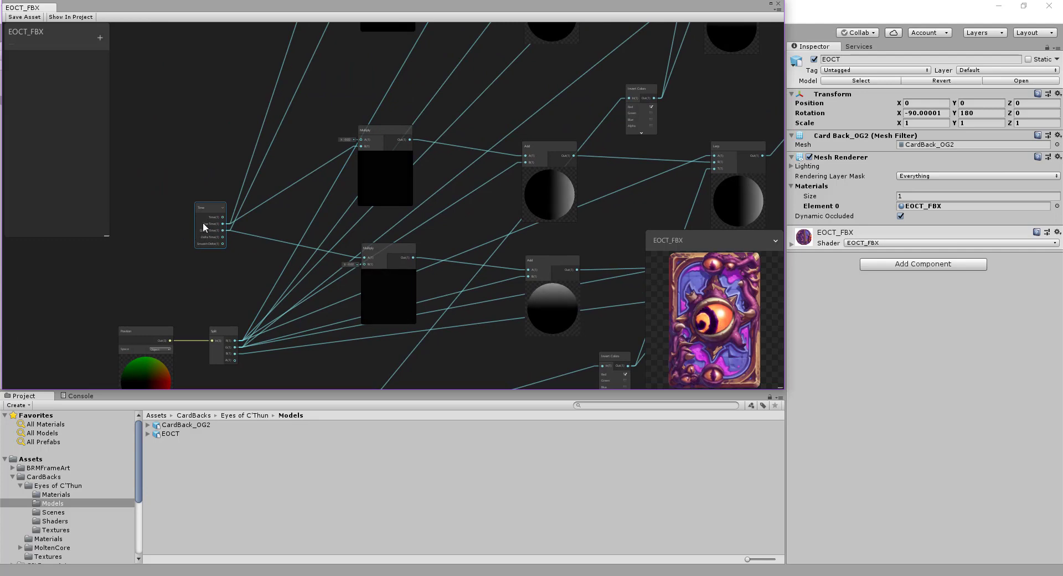
pyautogui.moveTo(323, 200); pyautogui.dragTo(199, 189, button='middle')
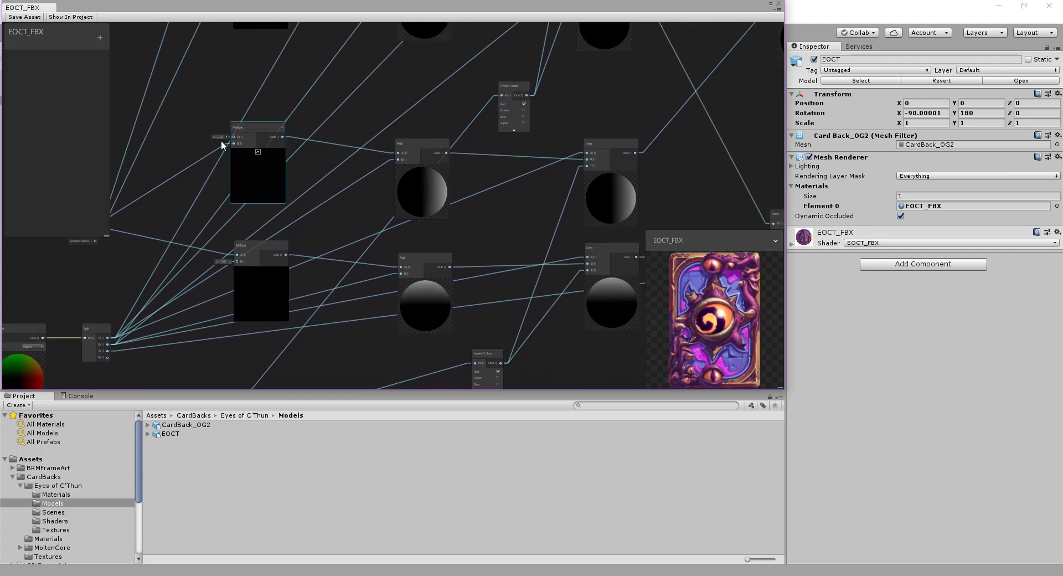
pyautogui.moveTo(328, 211); pyautogui.dragTo(384, 178, button='middle')
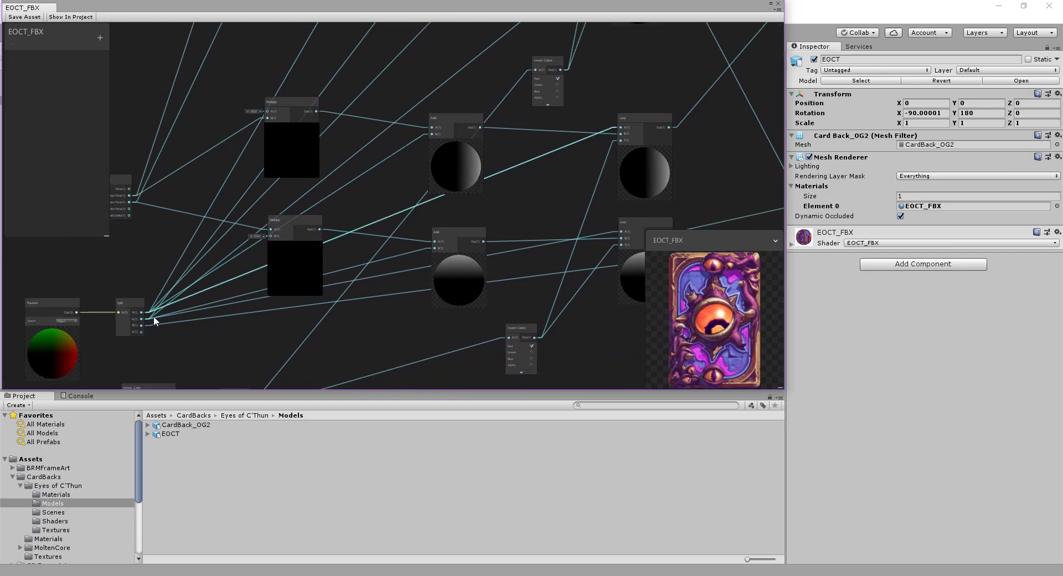
pyautogui.moveTo(324, 146); pyautogui.dragTo(280, 177, button='middle')
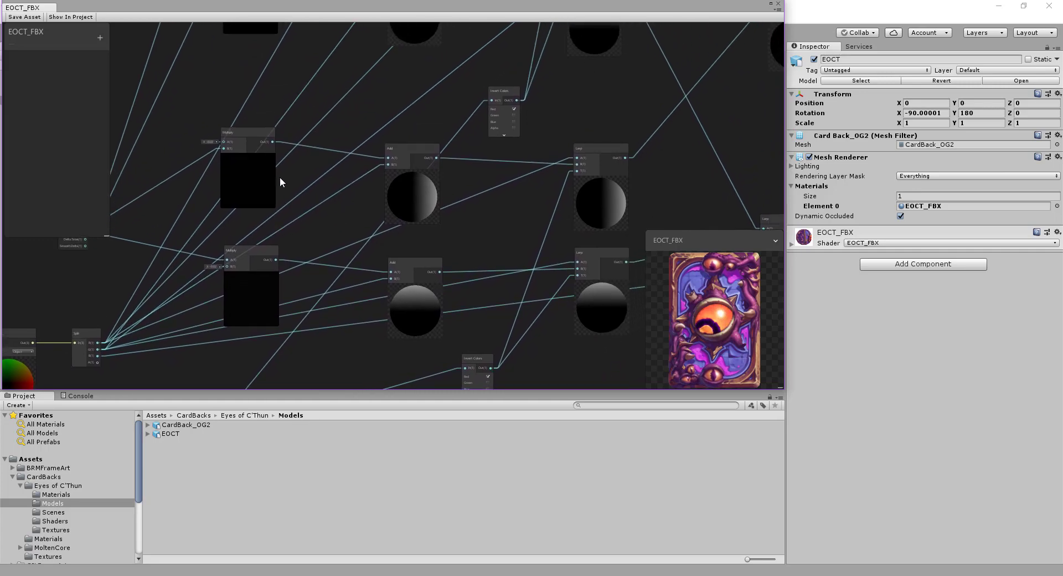
pyautogui.moveTo(498, 208); pyautogui.dragTo(483, 204, button='middle')
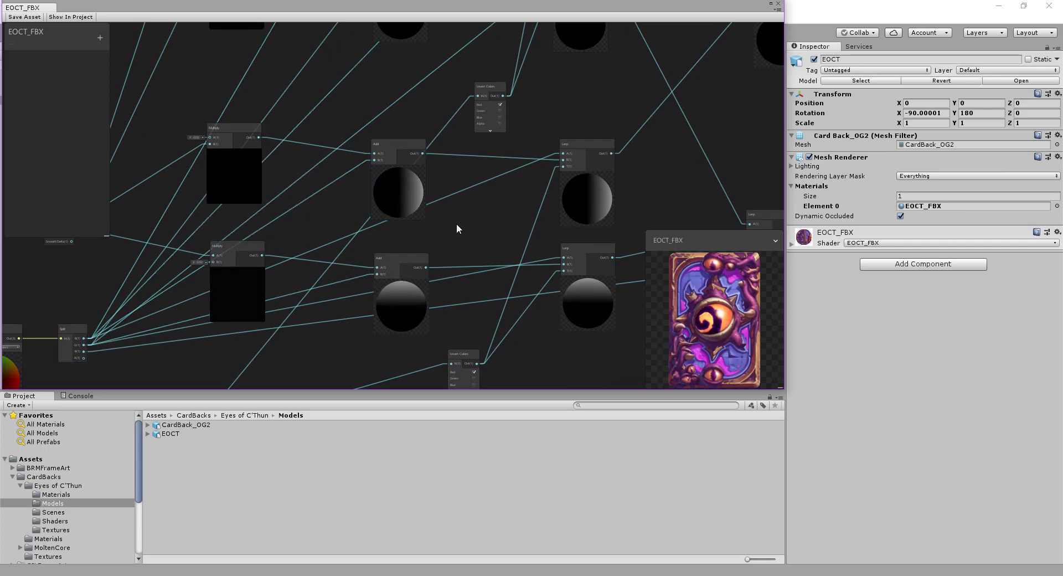
pyautogui.moveTo(461, 228); pyautogui.dragTo(352, 153, button='middle')
pyautogui.scroll(-2, 354, 153)
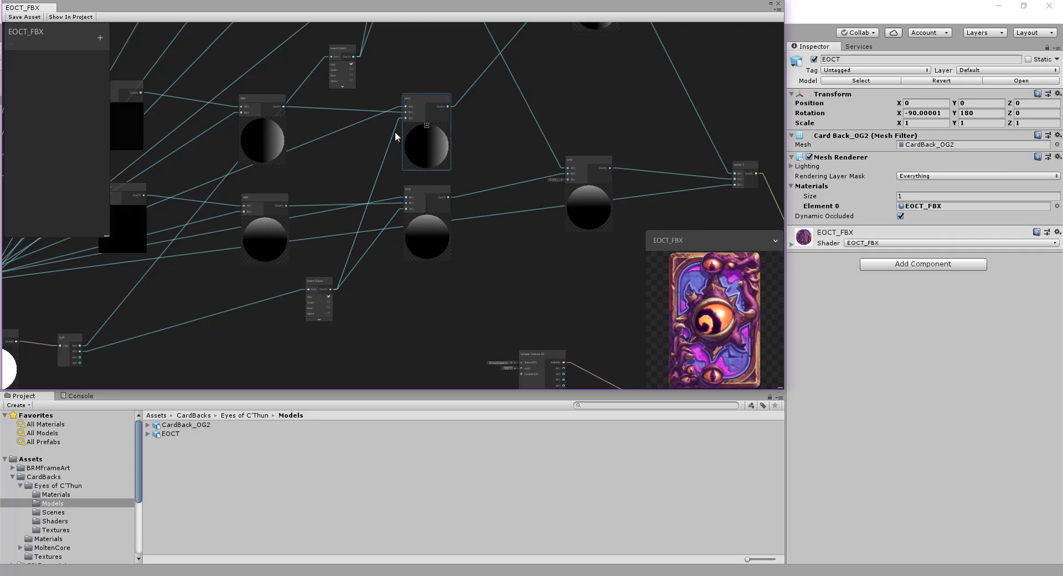
pyautogui.scroll(1, 398, 131)
pyautogui.scroll(1, 397, 130)
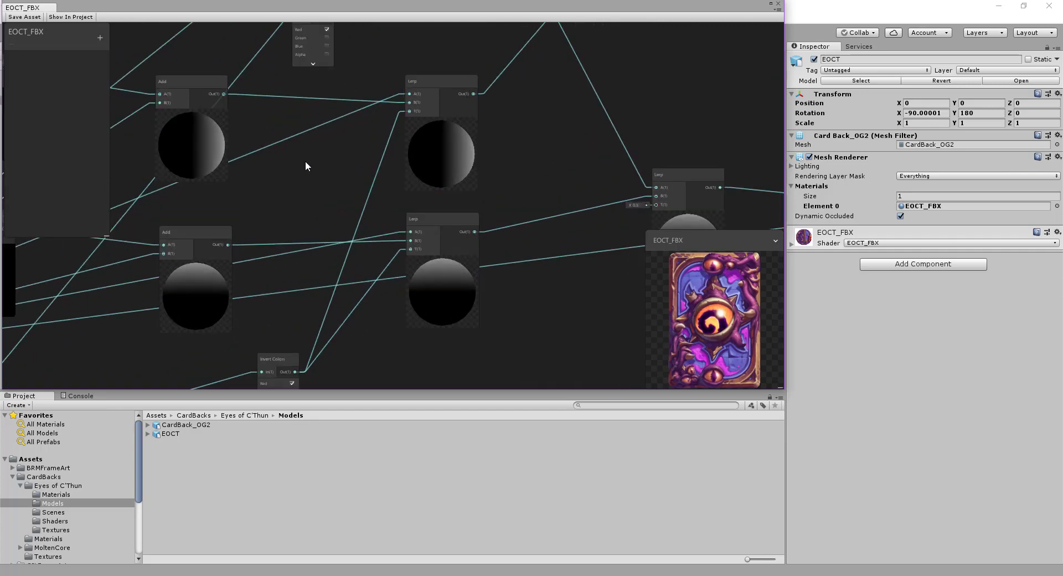
pyautogui.scroll(-1, 332, 155)
pyautogui.scroll(-2, 378, 148)
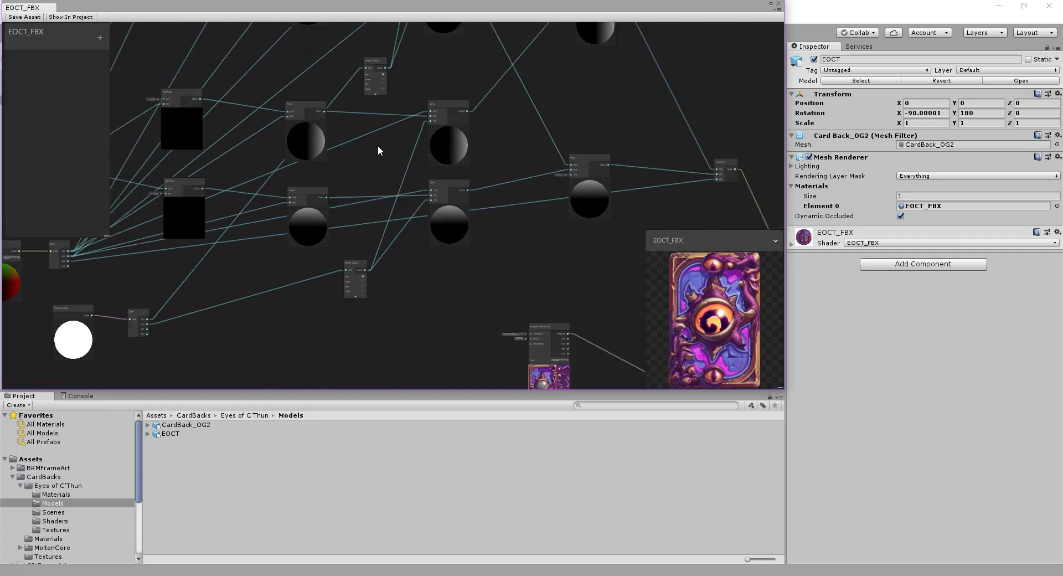
pyautogui.click(70, 253)
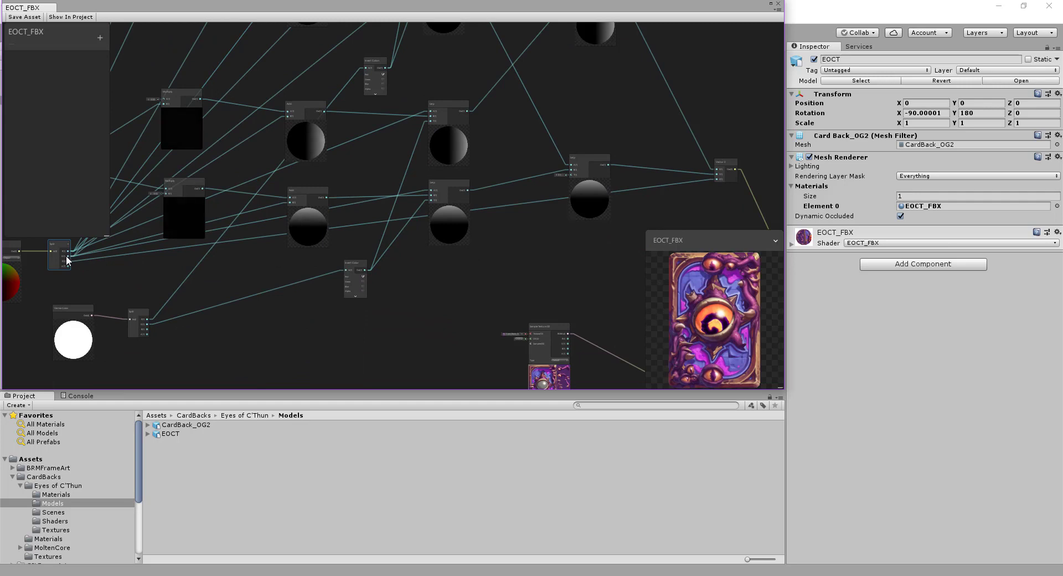
pyautogui.click(94, 261)
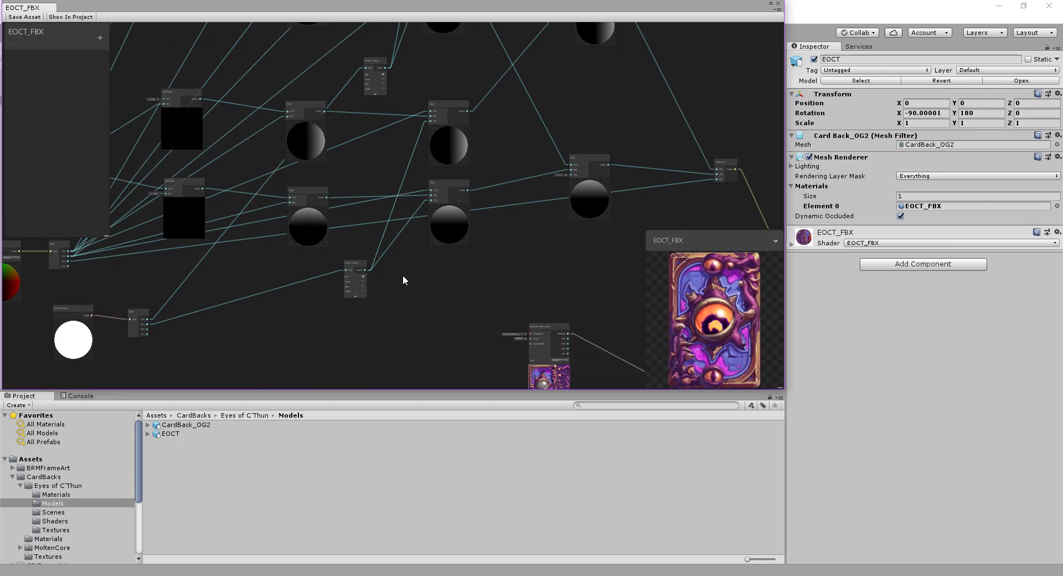
# Step: Move the Split node fed by Vertex Color farther away from the Vertex Color node
pyautogui.moveTo(403, 274); pyautogui.dragTo(439, 293, button='middle')
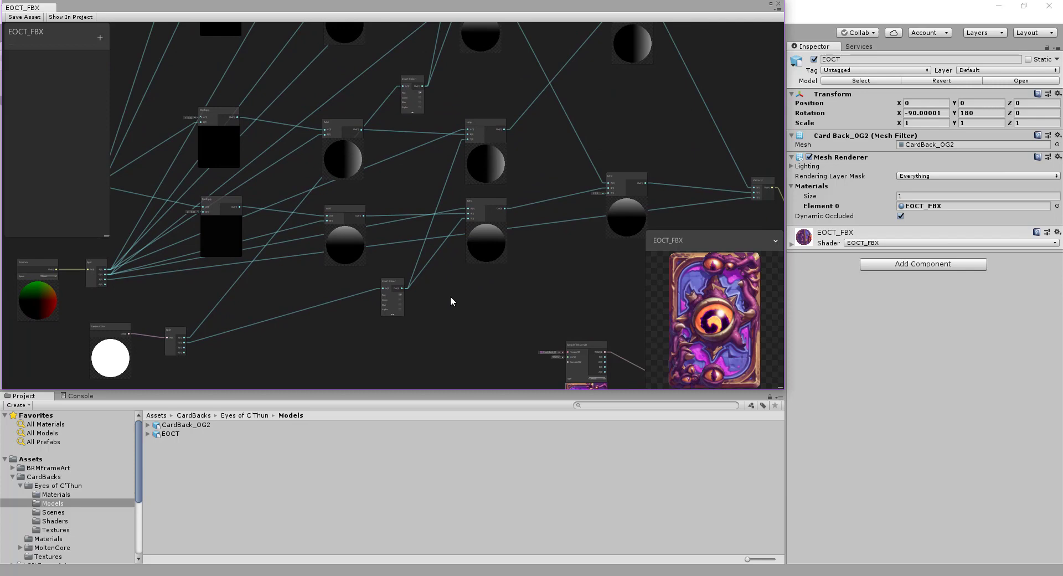
pyautogui.scroll(3, 344, 293)
pyautogui.moveTo(299, 322); pyautogui.dragTo(351, 301, button='middle')
pyautogui.click(134, 272)
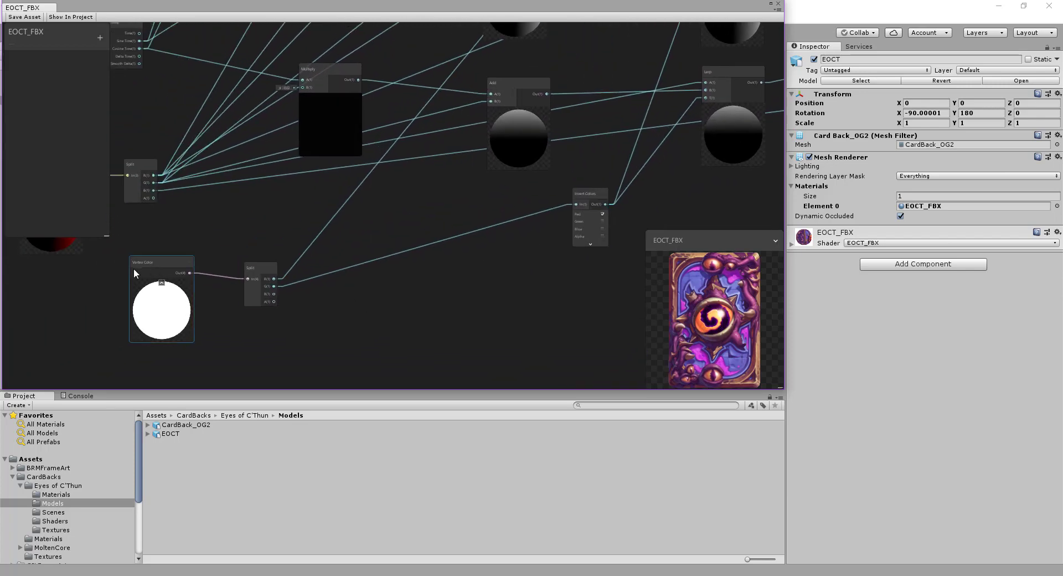
pyautogui.moveTo(258, 267); pyautogui.dragTo(310, 254)
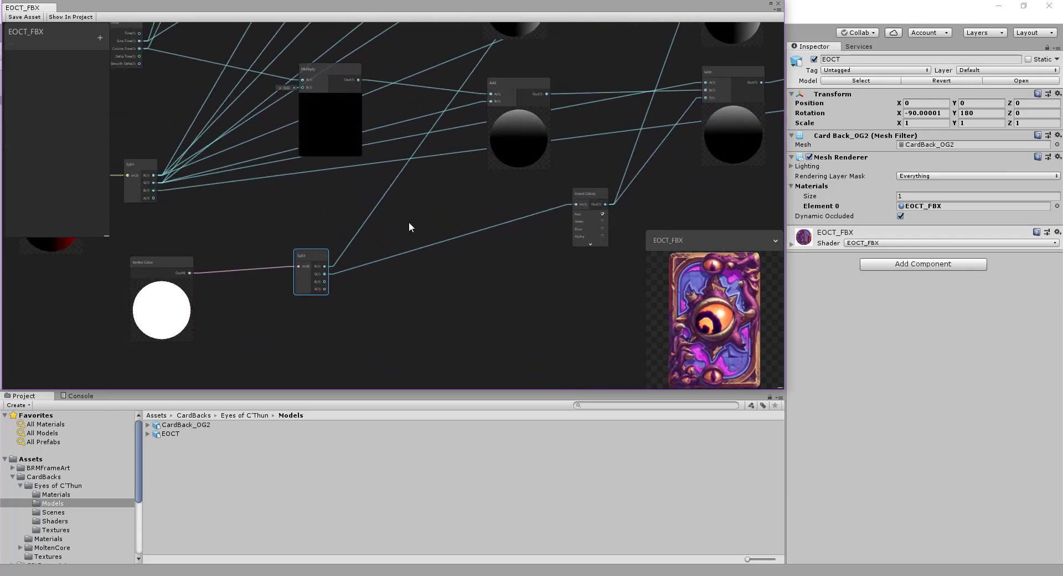
pyautogui.moveTo(410, 227); pyautogui.dragTo(398, 243, button='middle')
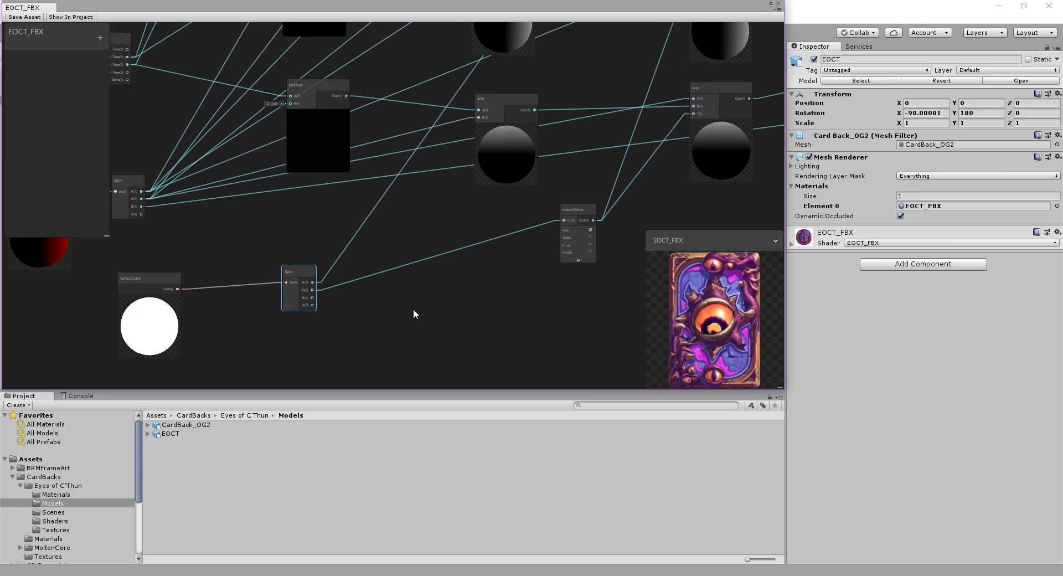
# Step: Move the lower Invert Colors node slightly closer to the Vertex Color's Split node
pyautogui.scroll(-3, 387, 316)
pyautogui.moveTo(444, 253); pyautogui.dragTo(406, 258, button='middle')
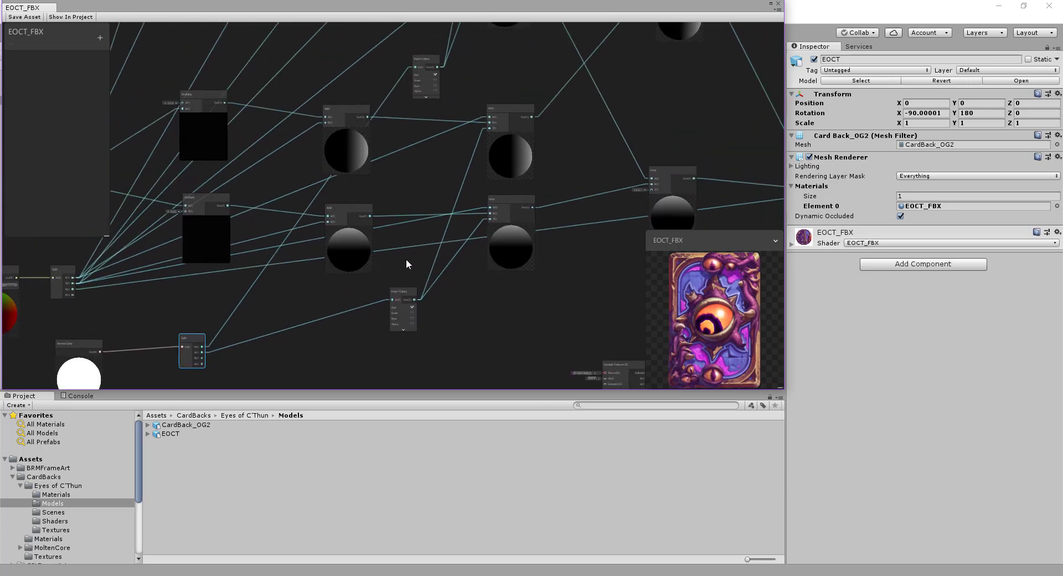
pyautogui.moveTo(433, 197); pyautogui.dragTo(391, 187, button='middle')
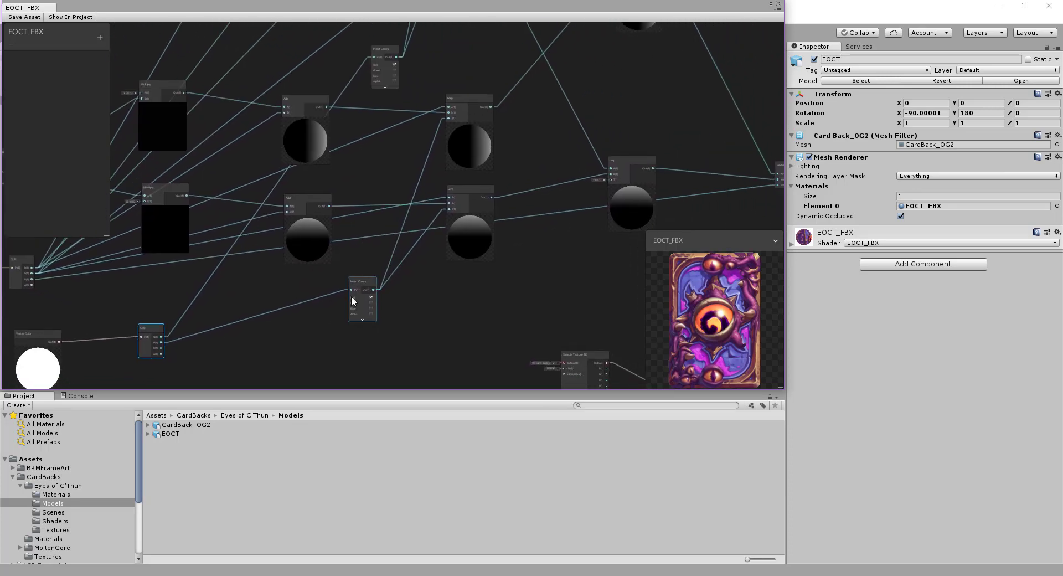
pyautogui.click(369, 297)
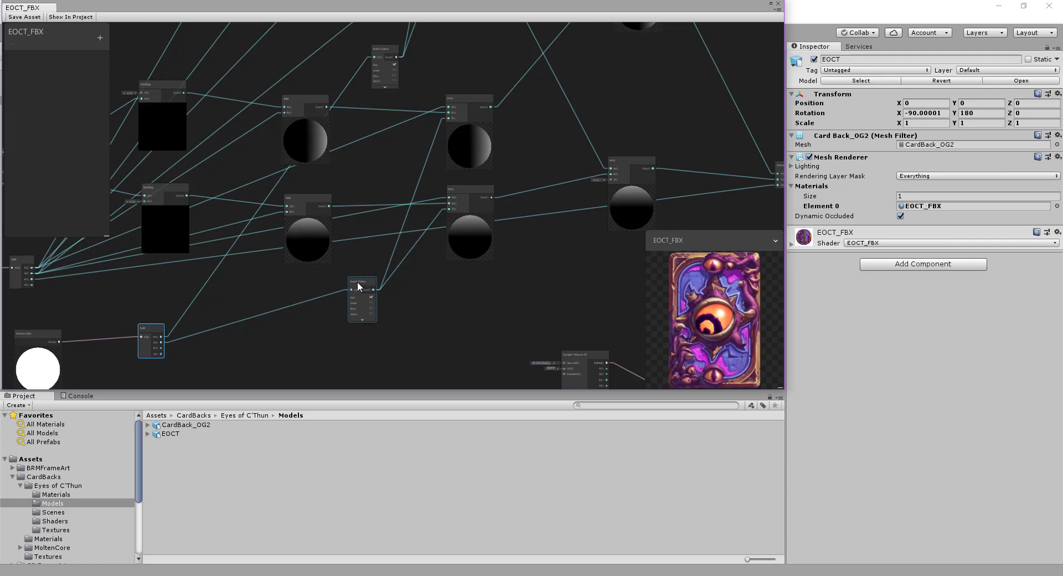
pyautogui.moveTo(358, 285); pyautogui.dragTo(334, 296)
pyautogui.moveTo(437, 285); pyautogui.dragTo(388, 320, button='middle')
# Step: Examine how the upper and lower Lerp outputs combine in the final two Lerp nodes and feed the Vector 3 node
pyautogui.scroll(-2, 413, 276)
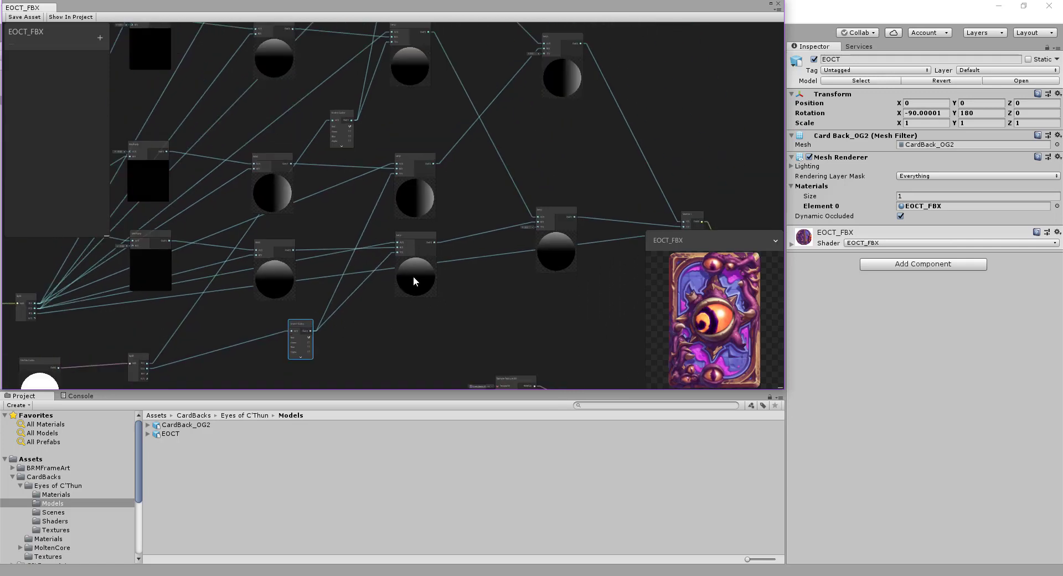
pyautogui.scroll(2, 440, 198)
pyautogui.scroll(2, 368, 176)
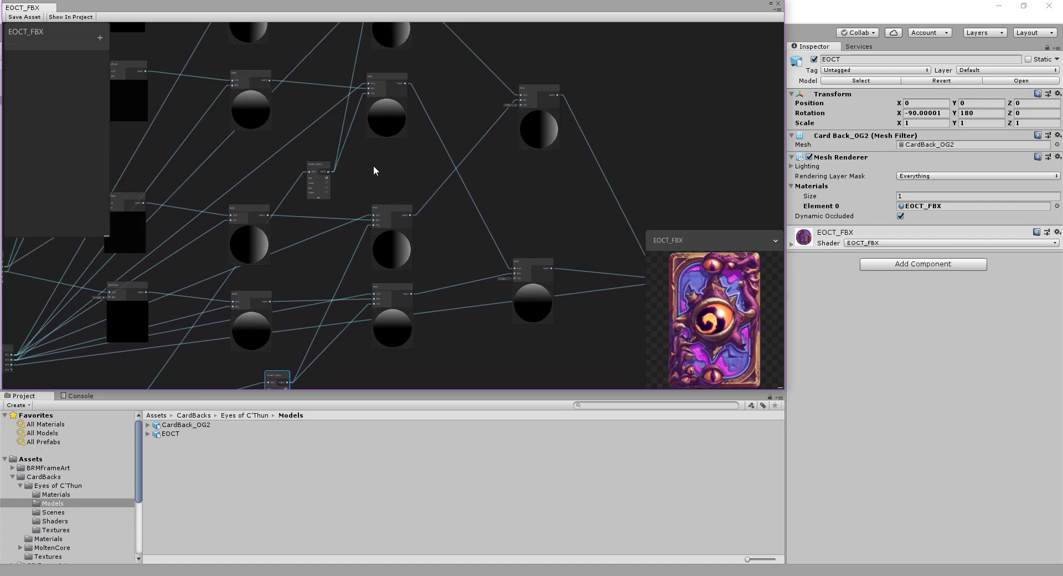
pyautogui.scroll(3, 417, 258)
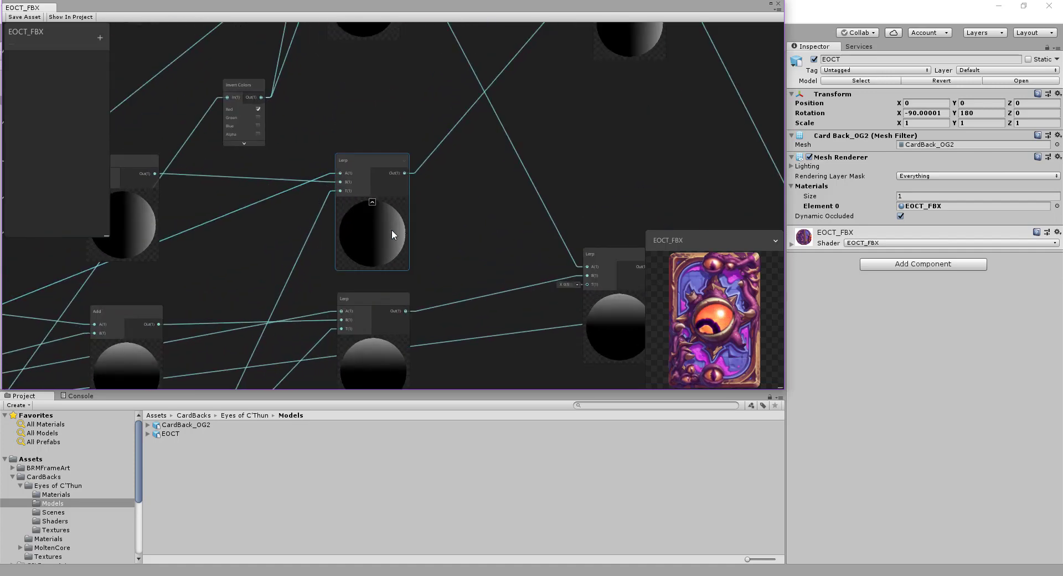
pyautogui.moveTo(465, 204); pyautogui.dragTo(463, 330, button='middle')
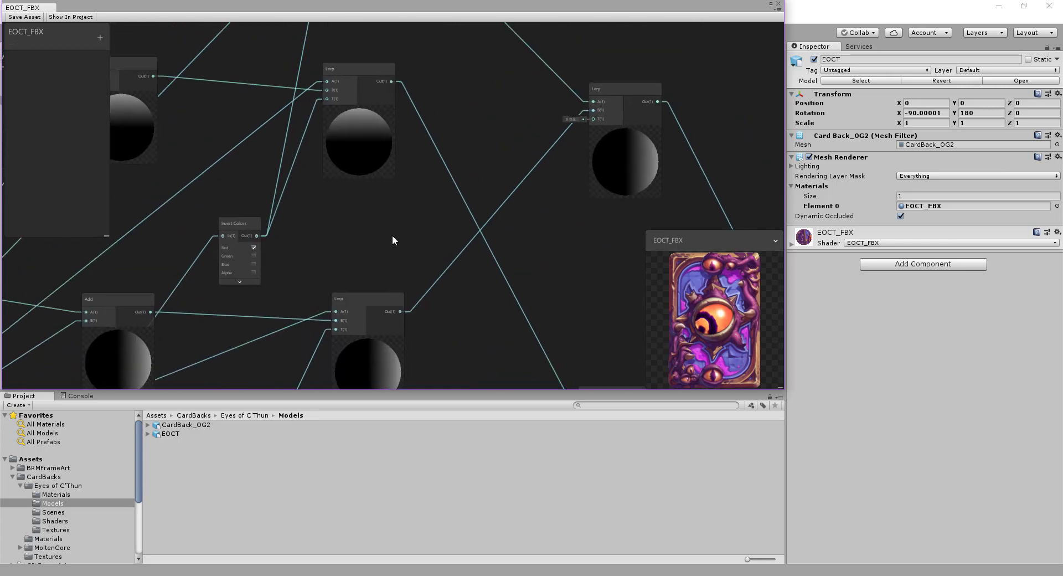
pyautogui.scroll(-2, 410, 227)
pyautogui.scroll(-3, 468, 219)
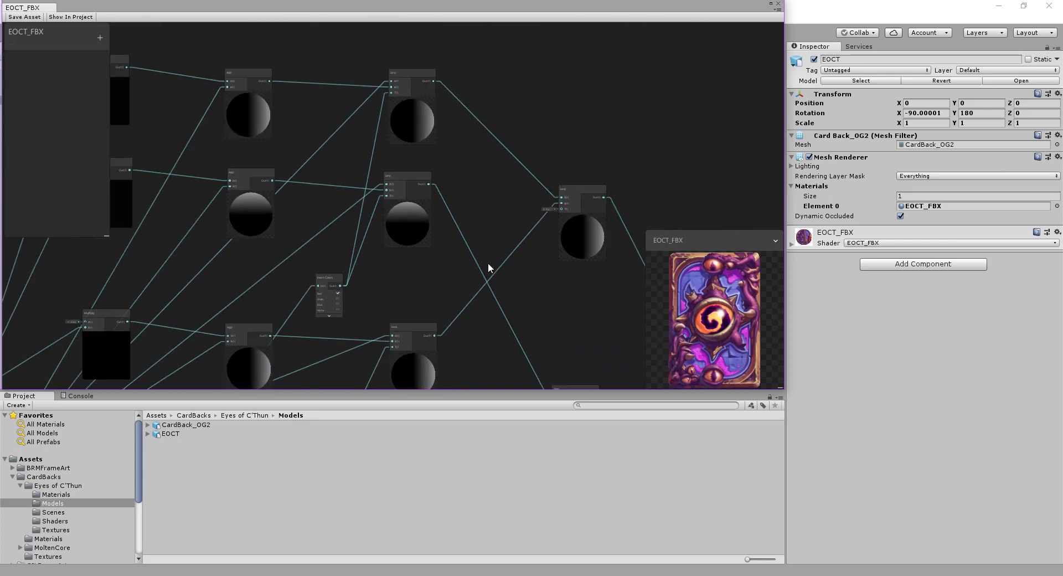
pyautogui.scroll(-1, 518, 292)
pyautogui.moveTo(518, 293); pyautogui.dragTo(447, 177, button='middle')
pyautogui.moveTo(476, 212); pyautogui.dragTo(444, 201, button='middle')
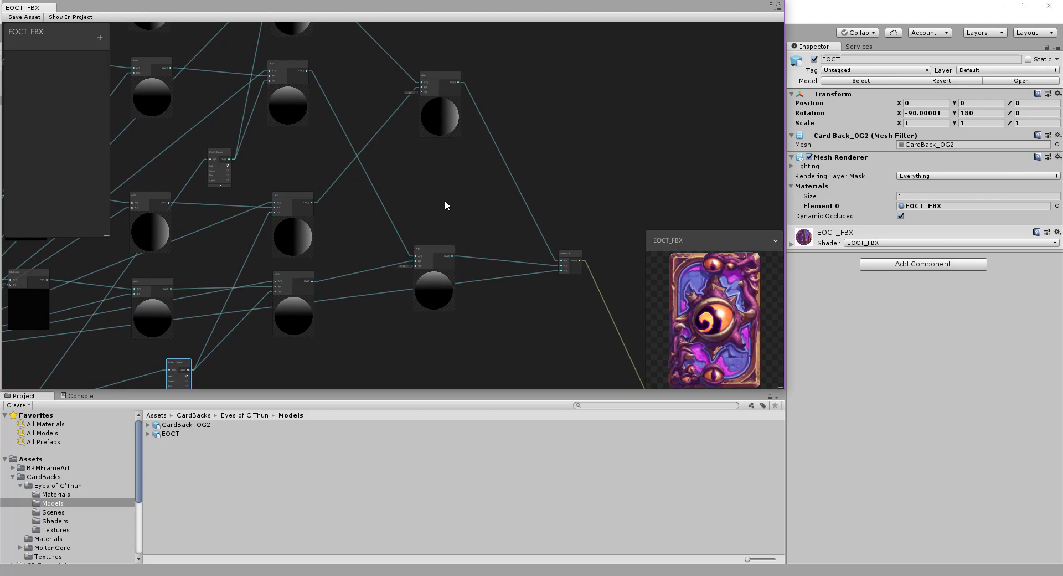
pyautogui.scroll(3, 444, 201)
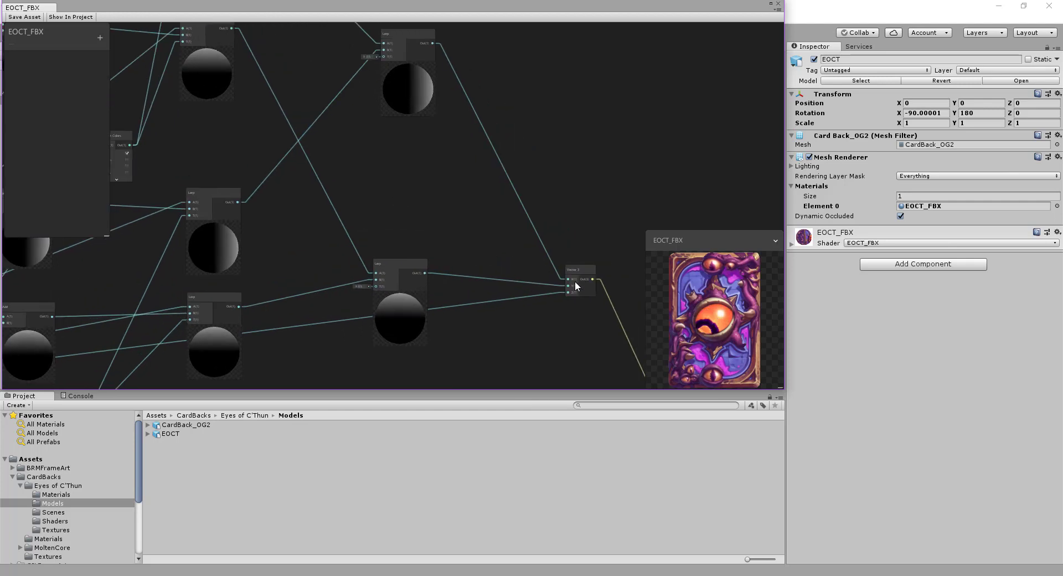
pyautogui.moveTo(426, 198); pyautogui.dragTo(460, 300, button='middle')
pyautogui.scroll(2, 359, 159)
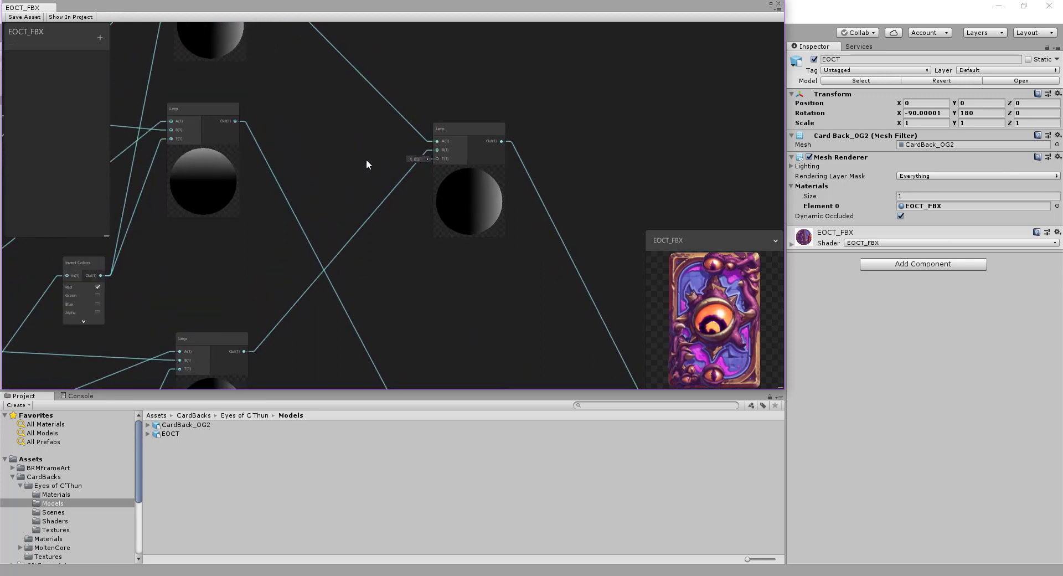
# Step: Examine the final Lerp that blends the upper and lower Lerp outputs and trace its link into the Vector 3 node
pyautogui.moveTo(343, 142); pyautogui.dragTo(380, 165, button='middle')
pyautogui.scroll(-1, 380, 165)
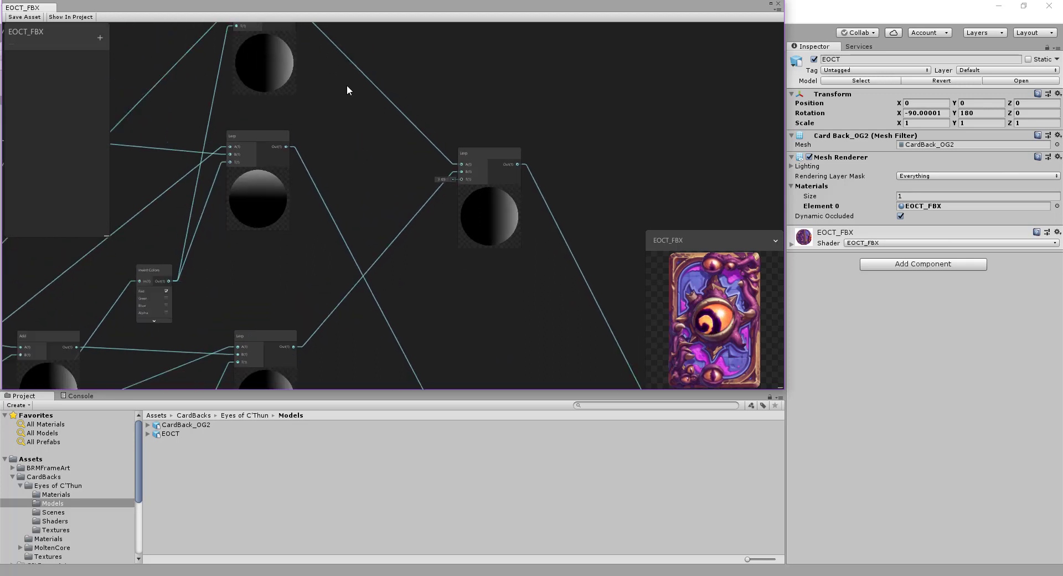
pyautogui.scroll(2, 440, 187)
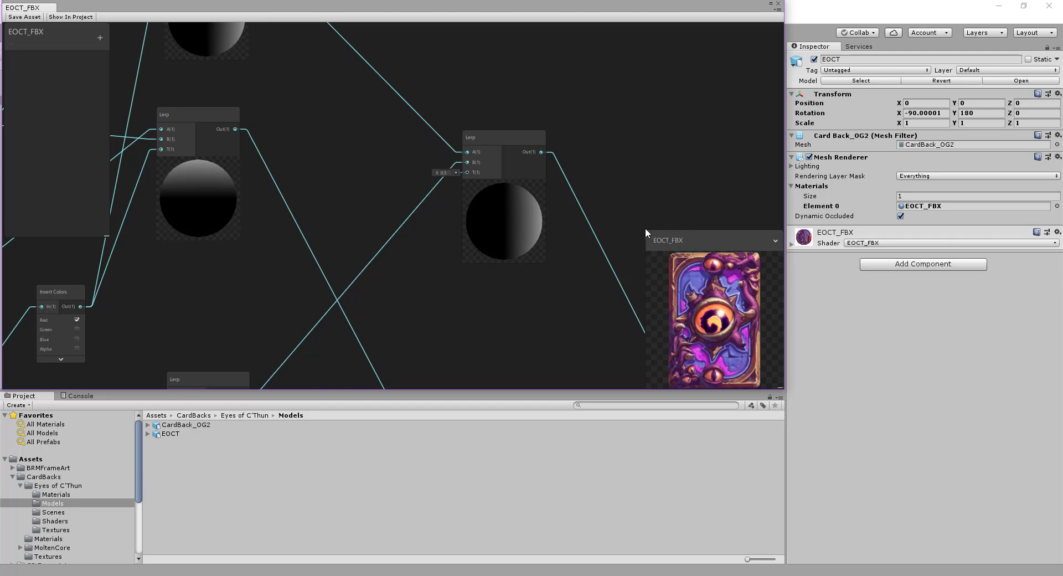
pyautogui.moveTo(646, 227); pyautogui.dragTo(536, 142, button='middle')
pyautogui.scroll(-4, 498, 177)
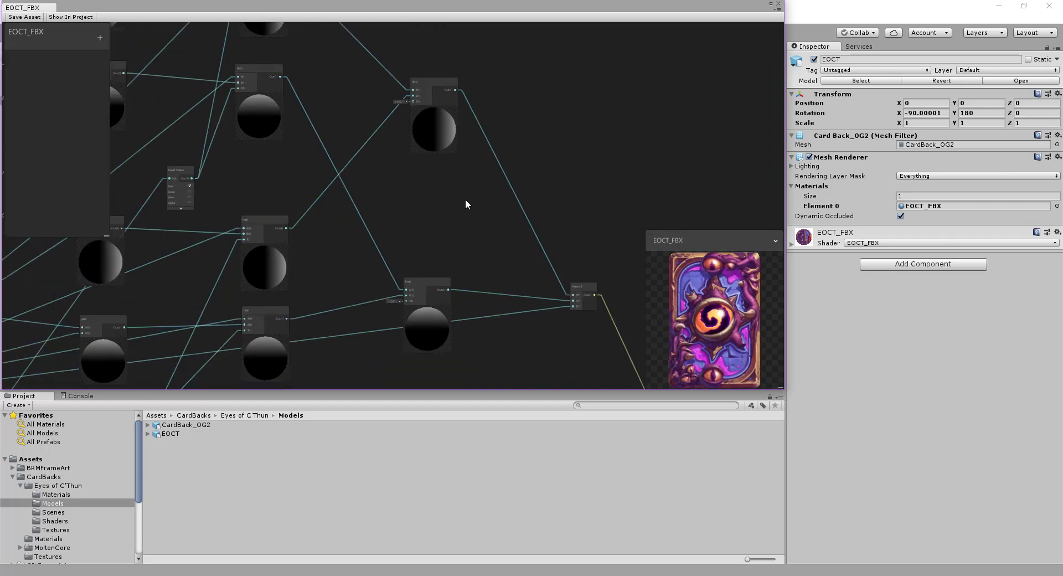
pyautogui.scroll(-5, 466, 202)
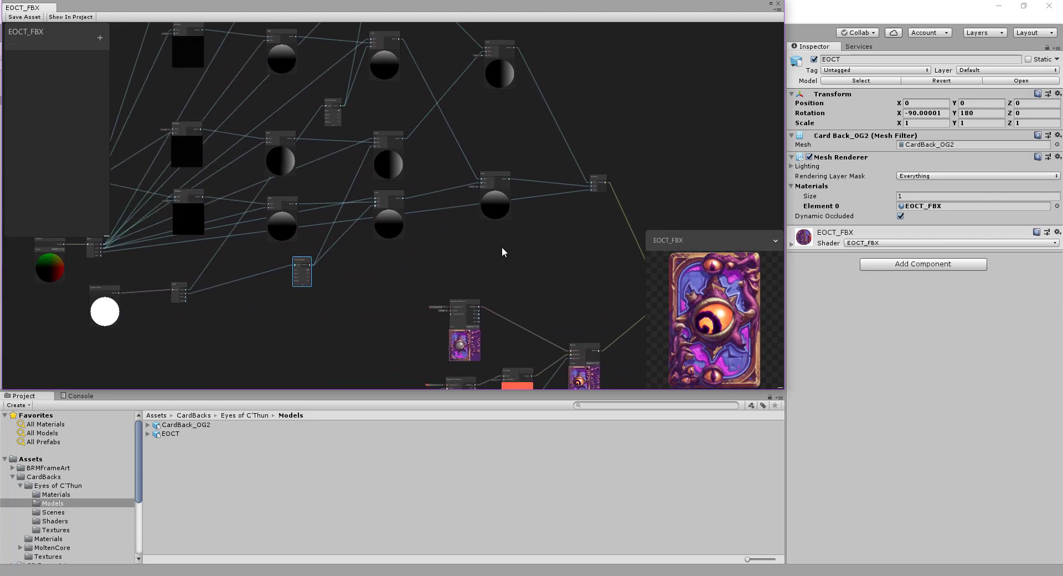
pyautogui.scroll(5, 396, 291)
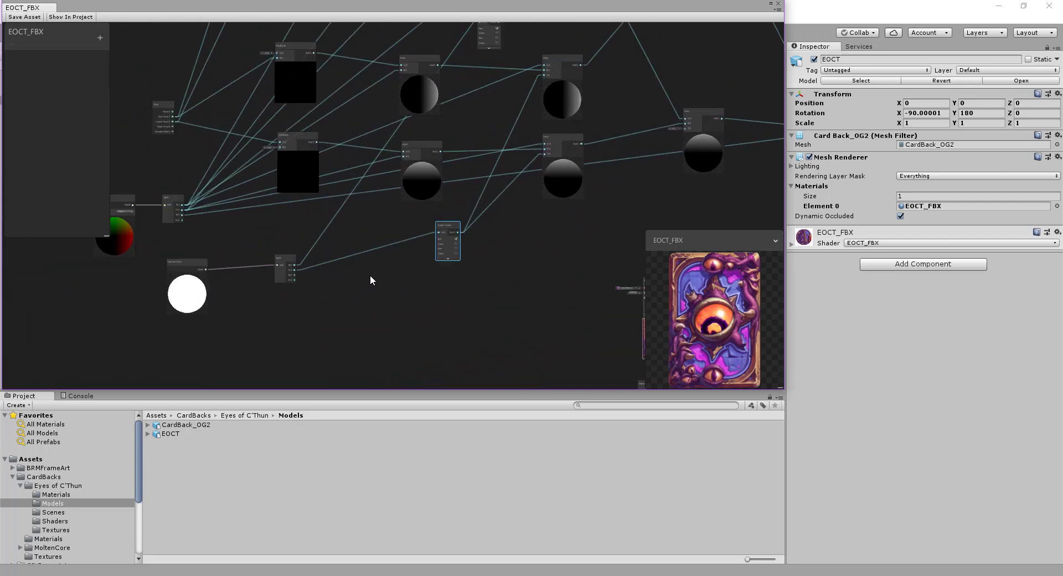
# Step: Select the Vertex Color, Split and lower Invert Colors nodes together and follow their links toward the Lerp nodes
pyautogui.moveTo(389, 275); pyautogui.dragTo(436, 302, button='middle')
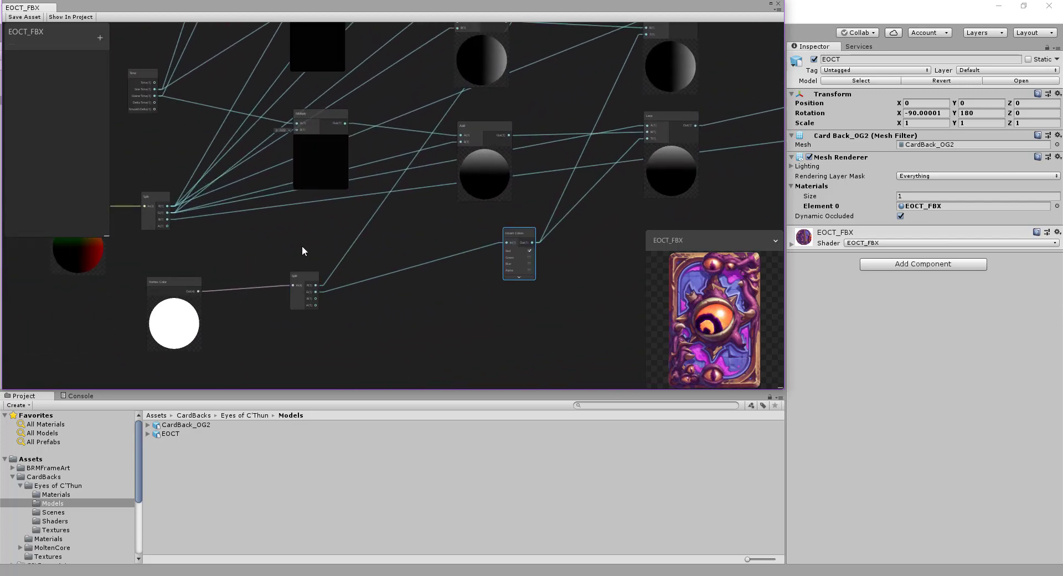
pyautogui.moveTo(140, 257); pyautogui.dragTo(547, 360)
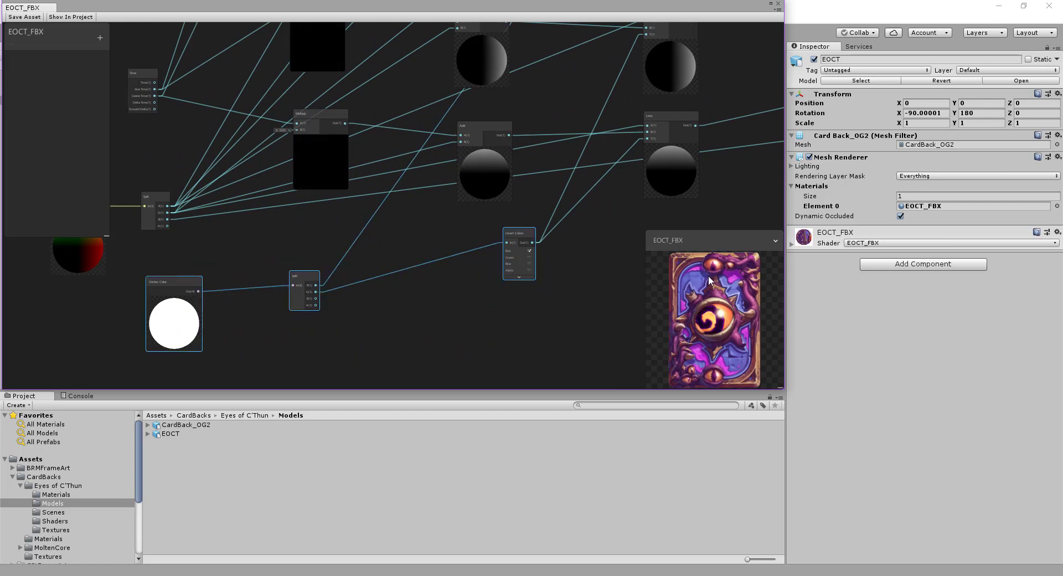
pyautogui.moveTo(558, 311); pyautogui.dragTo(483, 325, button='middle')
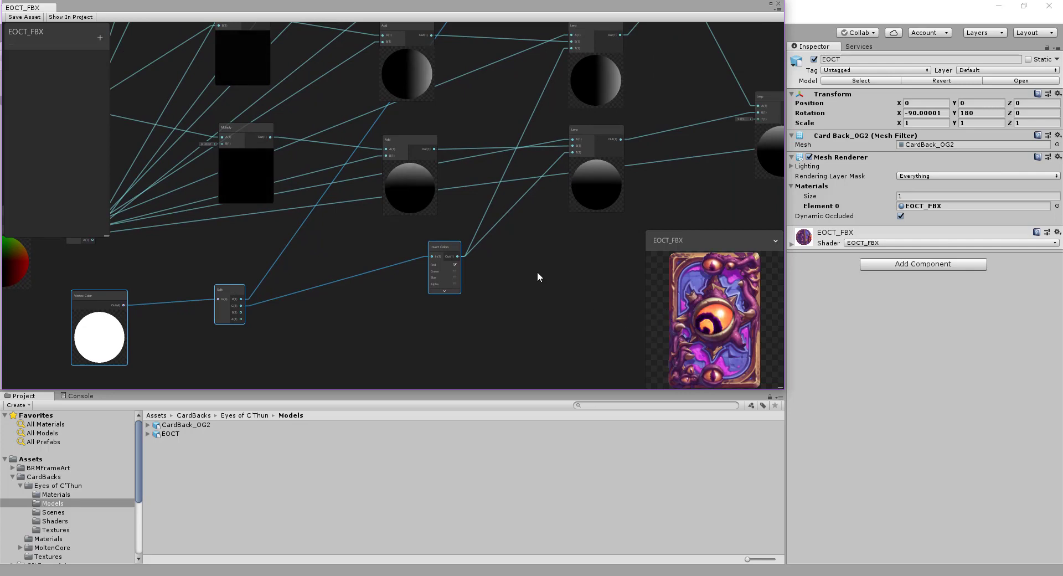
pyautogui.scroll(-5, 525, 275)
pyautogui.moveTo(576, 285); pyautogui.dragTo(409, 270, button='middle')
pyautogui.scroll(2, 422, 255)
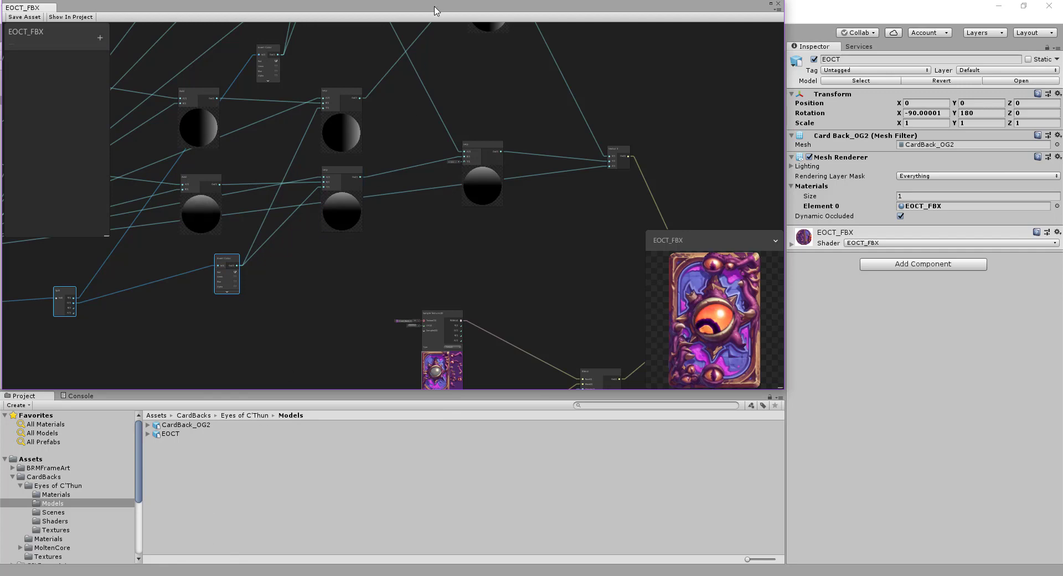
# Step: Move the EOCT_FBX graph window aside to view the animated card back in the scene, and move it back
pyautogui.moveTo(435, 9); pyautogui.dragTo(491, 449)
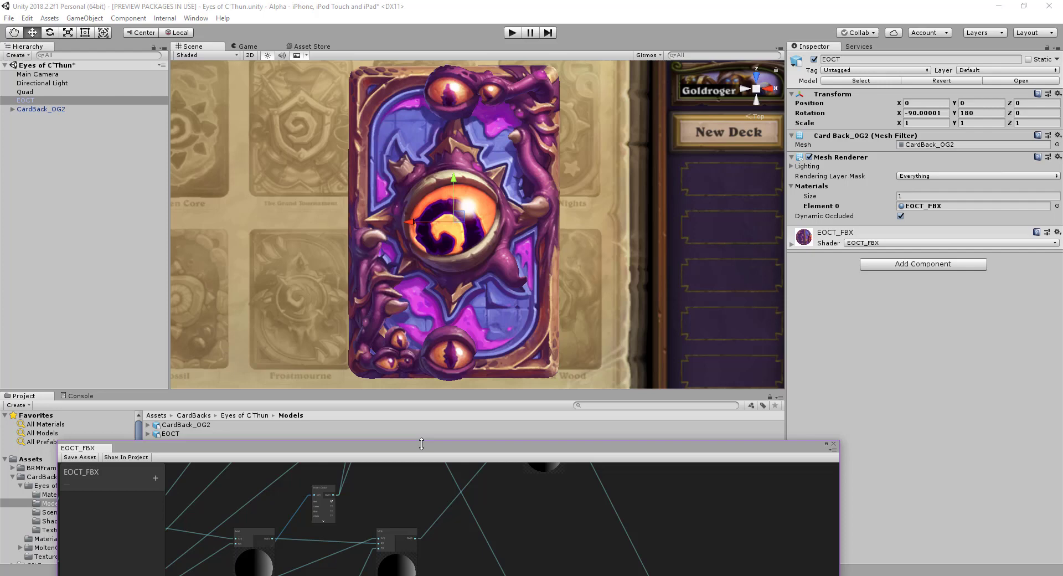
pyautogui.moveTo(422, 446); pyautogui.dragTo(401, 27)
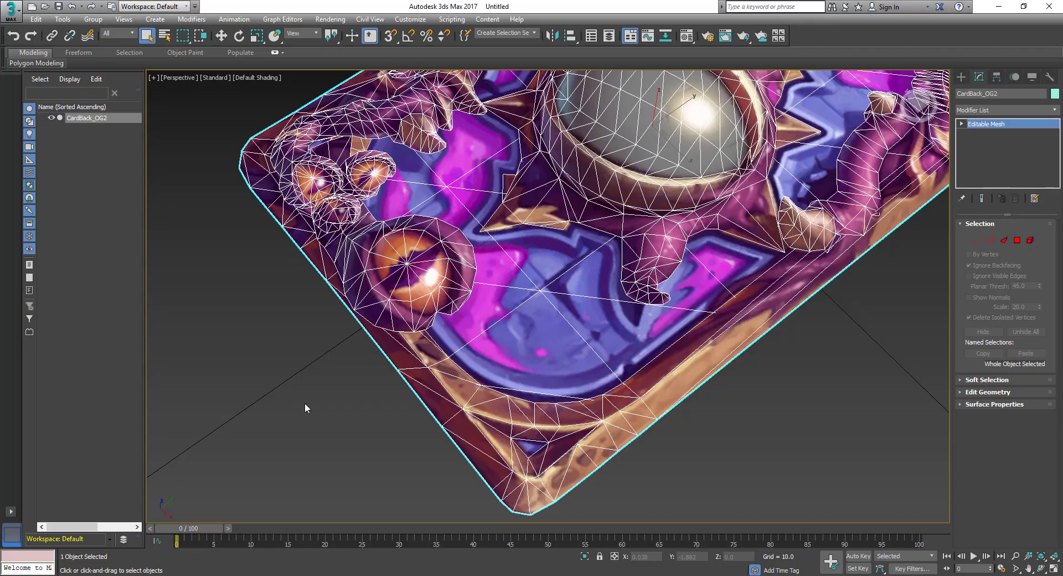
# Step: In 3ds Max, select the small tentacle below the central eye as an element of the CardBack_OG2 mesh
pyautogui.keyDown('alt'); pyautogui.moveTo(668, 421); pyautogui.dragTo(695, 423, button='middle'); pyautogui.keyUp('alt')
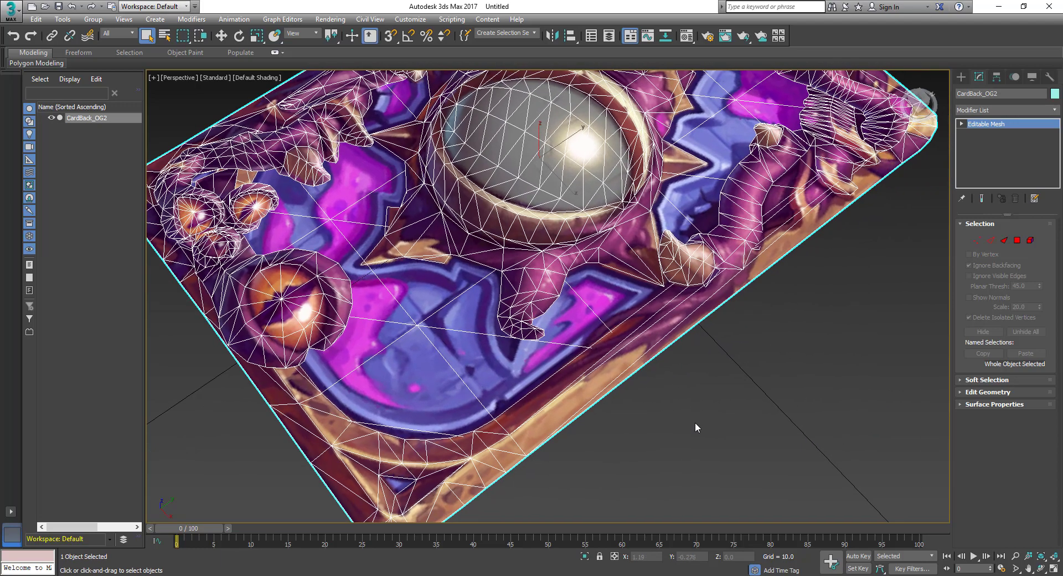
pyautogui.click(695, 423)
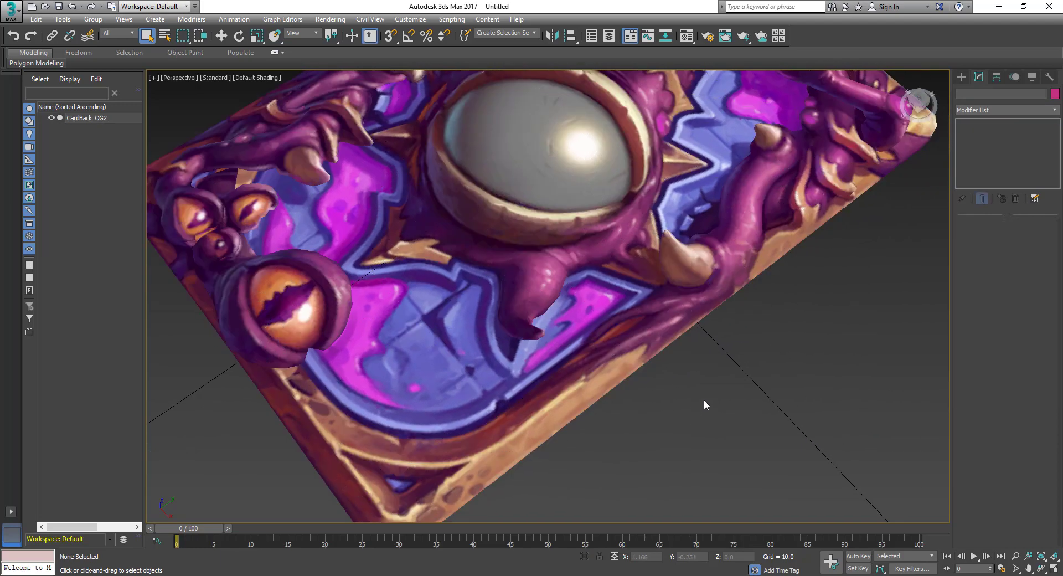
pyautogui.click(598, 371)
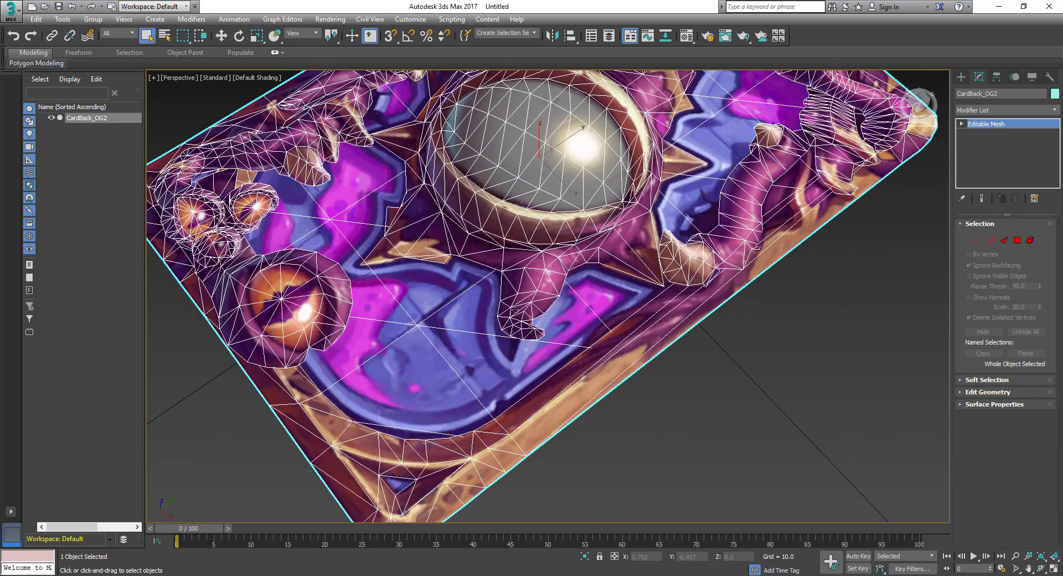
pyautogui.click(1030, 241)
pyautogui.click(781, 388)
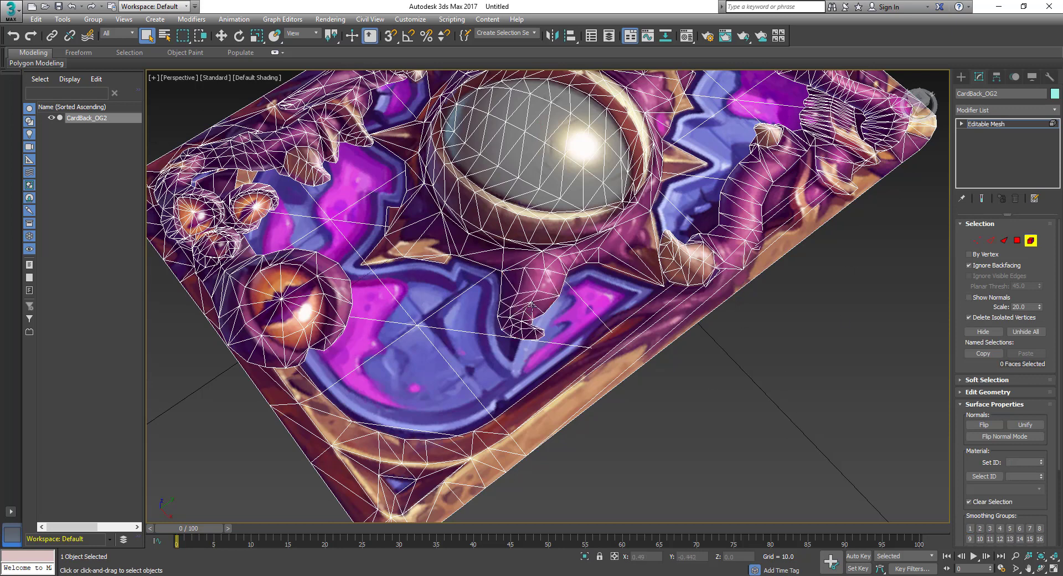
pyautogui.hotkey('ctrl', 'z')
pyautogui.click(745, 401)
pyautogui.click(521, 316)
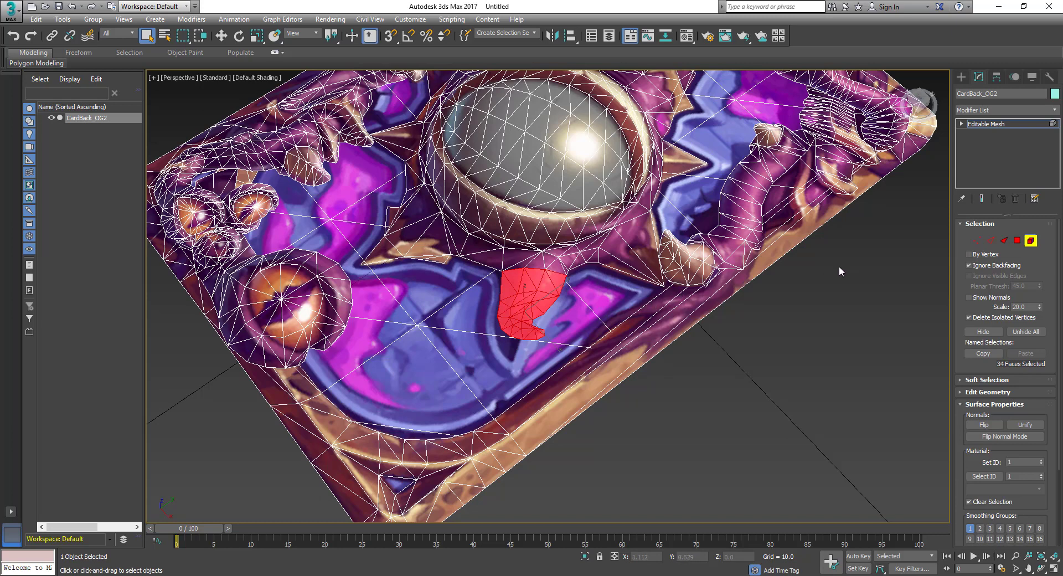
# Step: Set the vertex color of the selected tentacle faces to pure red (255, 0, 0)
pyautogui.scroll(-5, 964, 371)
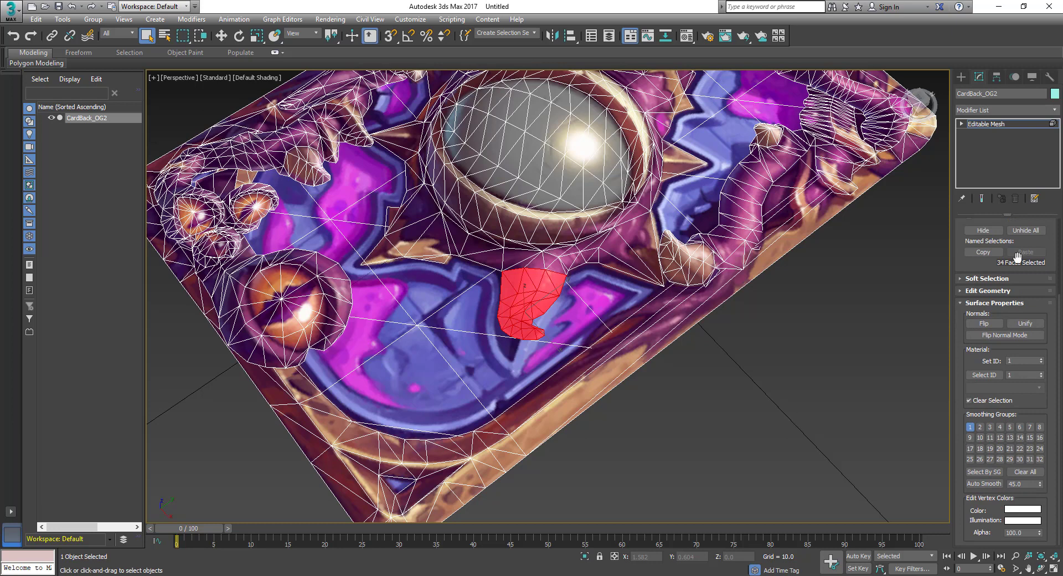
pyautogui.scroll(5, 991, 443)
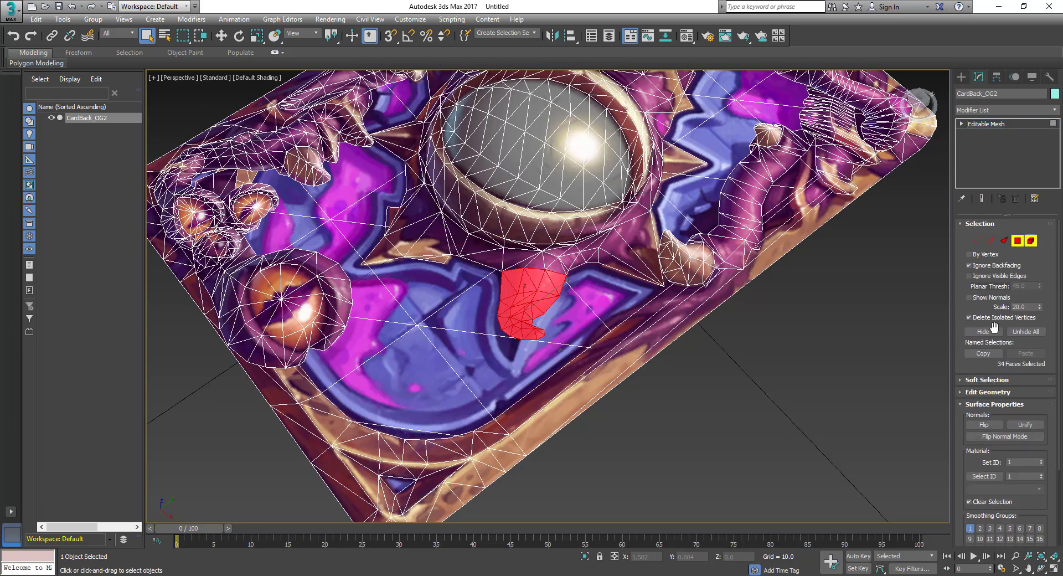
pyautogui.scroll(-5, 963, 399)
pyautogui.scroll(-1, 966, 438)
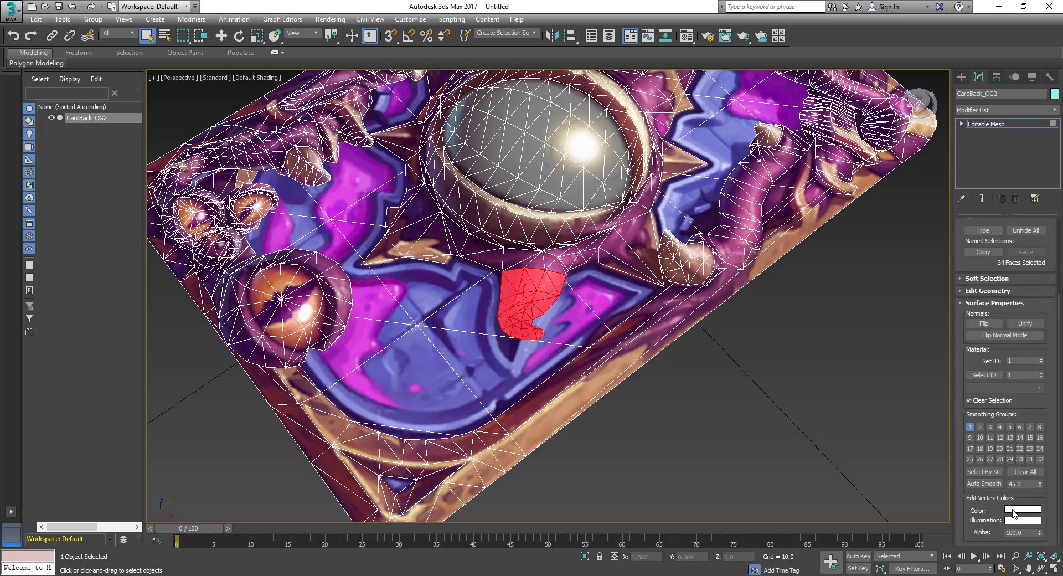
pyautogui.click(1012, 512)
pyautogui.moveTo(298, 141); pyautogui.dragTo(301, 81)
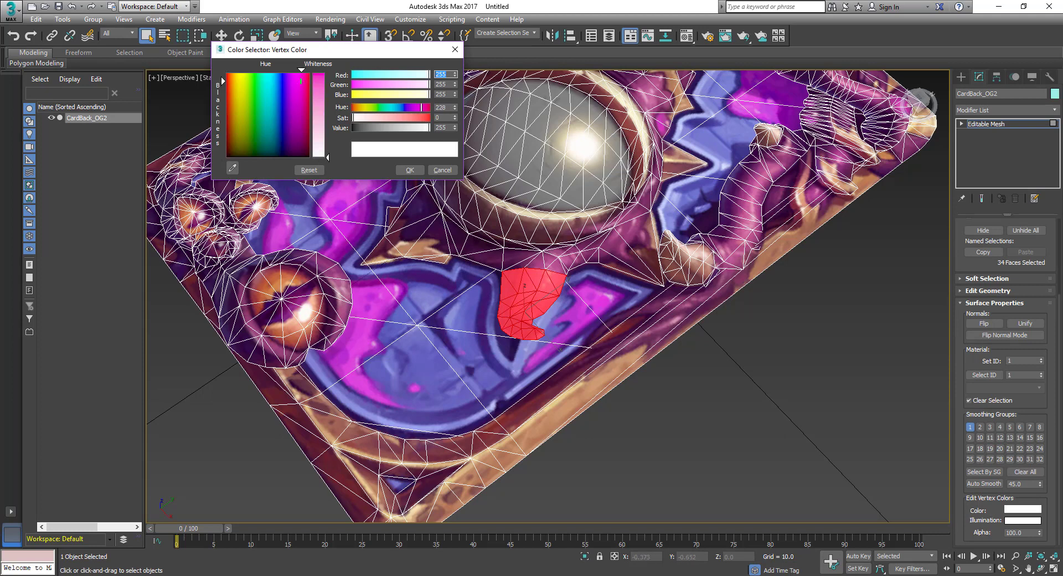
pyautogui.moveTo(327, 157); pyautogui.dragTo(326, 74)
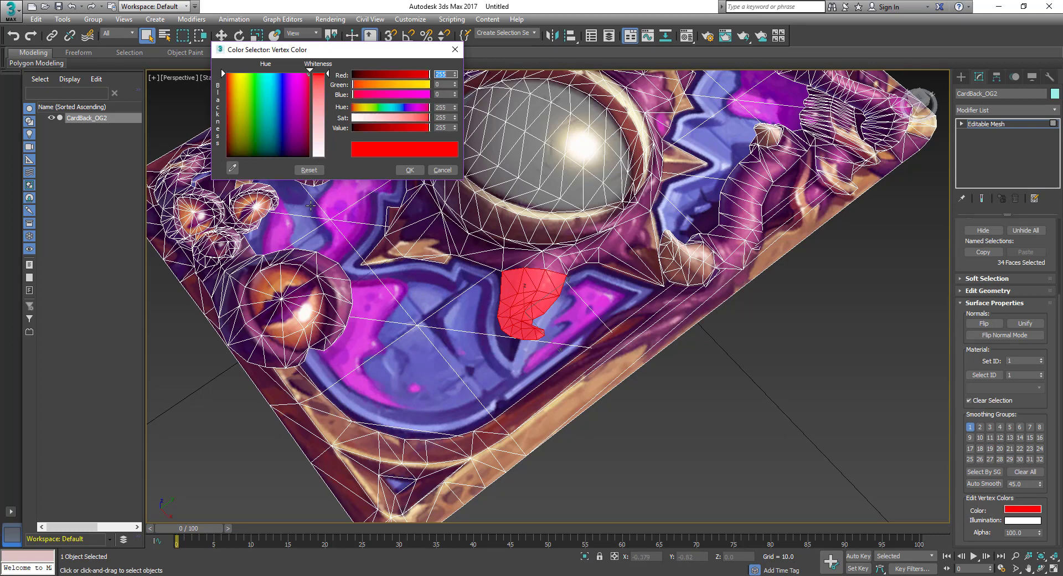
pyautogui.click(409, 170)
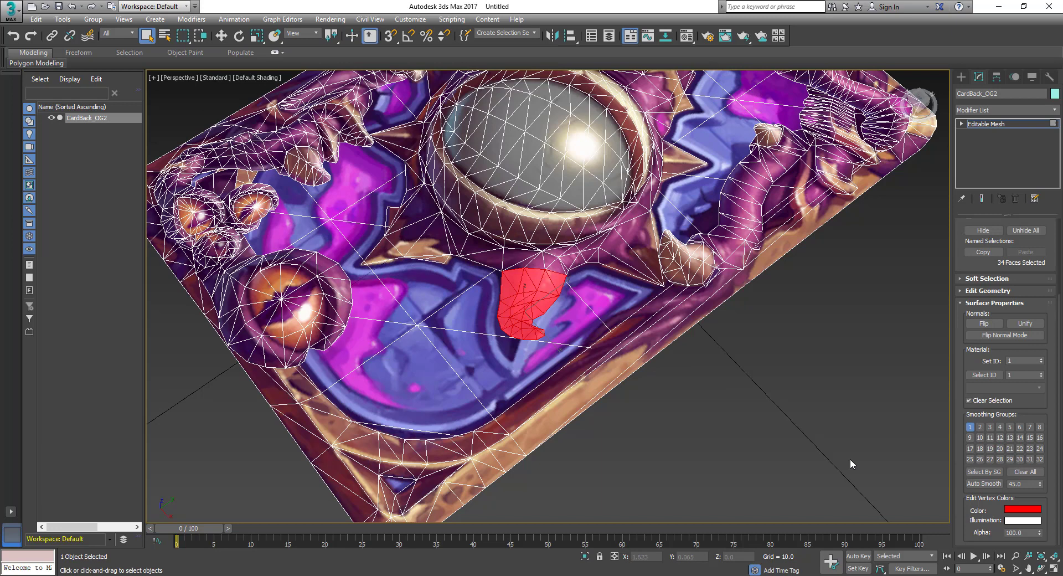
# Step: Clear the face selection and select all mesh vertices by vertex color, using red (255, 0, 0)
pyautogui.click(790, 375)
pyautogui.scroll(3, 997, 310)
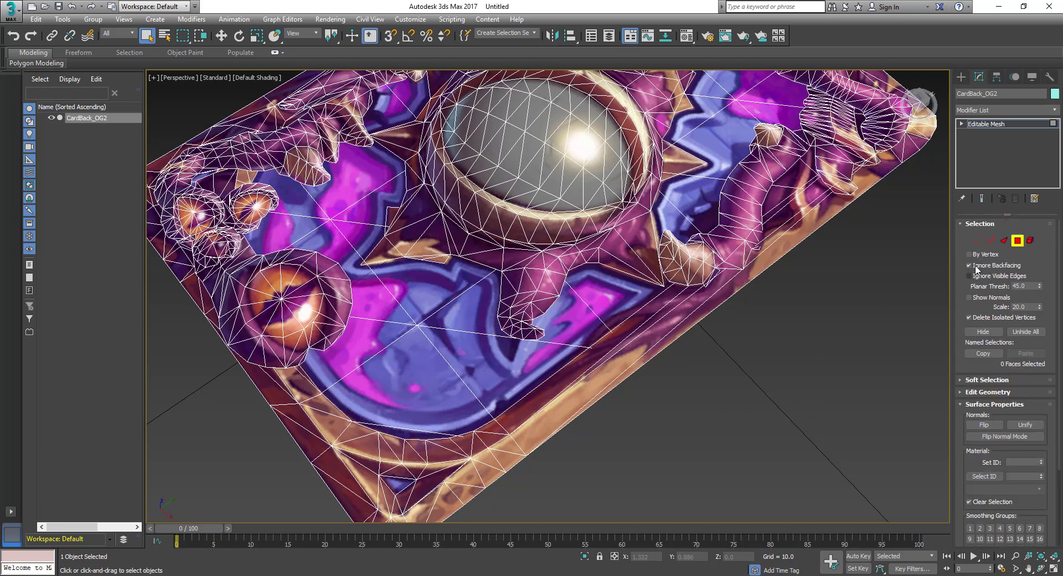
pyautogui.click(977, 240)
pyautogui.keyDown('alt'); pyautogui.moveTo(733, 388); pyautogui.dragTo(826, 388, button='middle'); pyautogui.keyUp('alt')
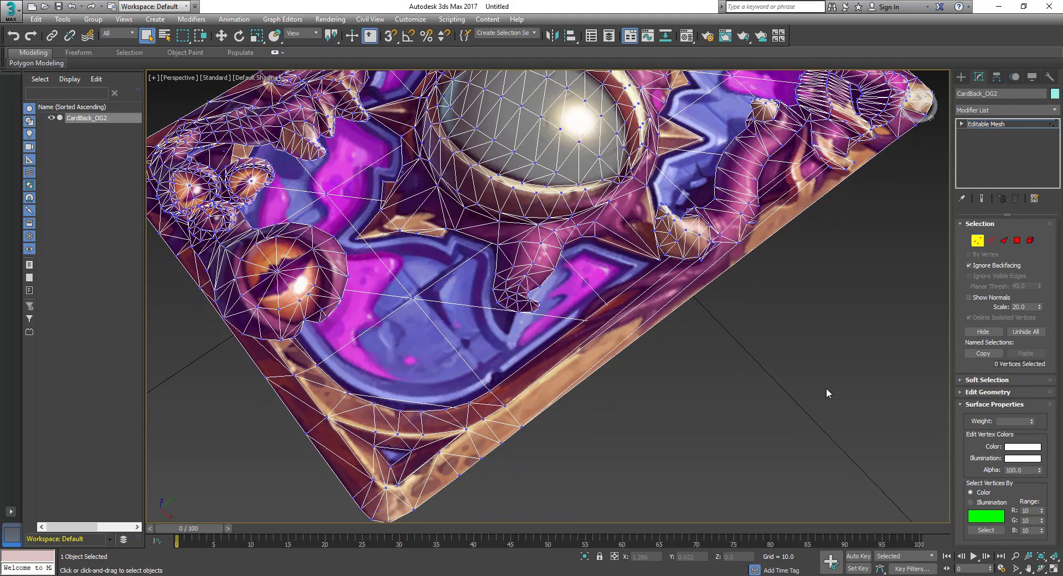
pyautogui.click(981, 518)
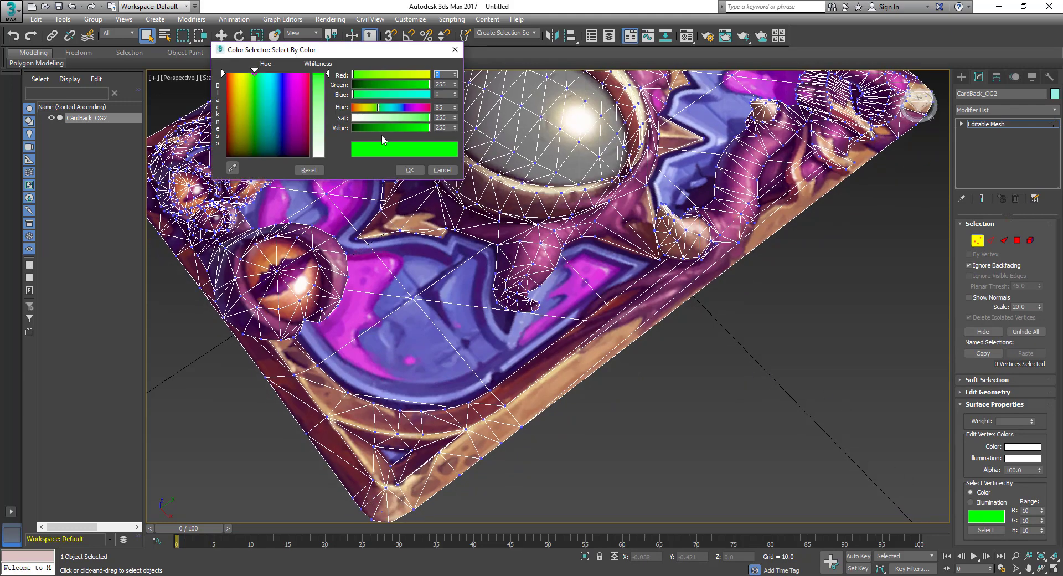
pyautogui.moveTo(255, 71); pyautogui.dragTo(309, 72)
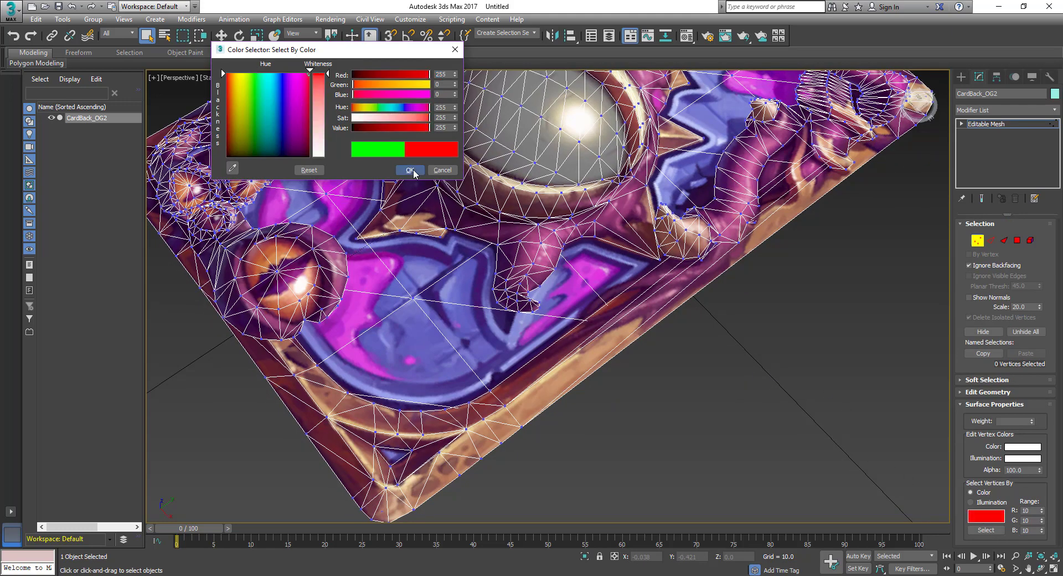
pyautogui.click(410, 171)
pyautogui.click(986, 530)
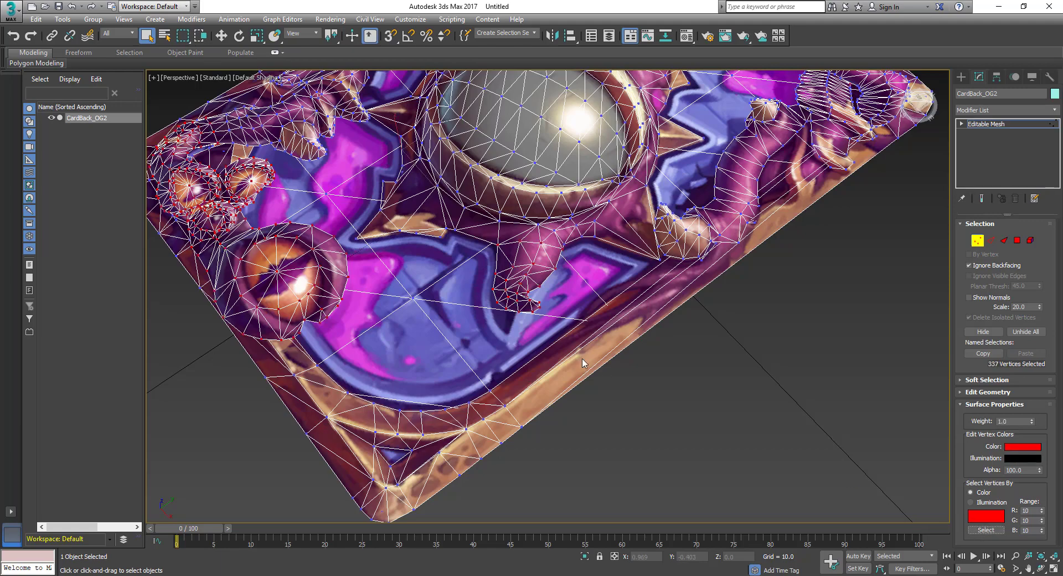
# Step: Remove the vertices across the tentacle's upper end, where it joins the card, from the red vertex selection
pyautogui.keyDown('alt'); pyautogui.moveTo(493, 287); pyautogui.dragTo(641, 363, button='middle'); pyautogui.keyUp('alt')
pyautogui.scroll(4, 637, 381)
pyautogui.scroll(3, 640, 361)
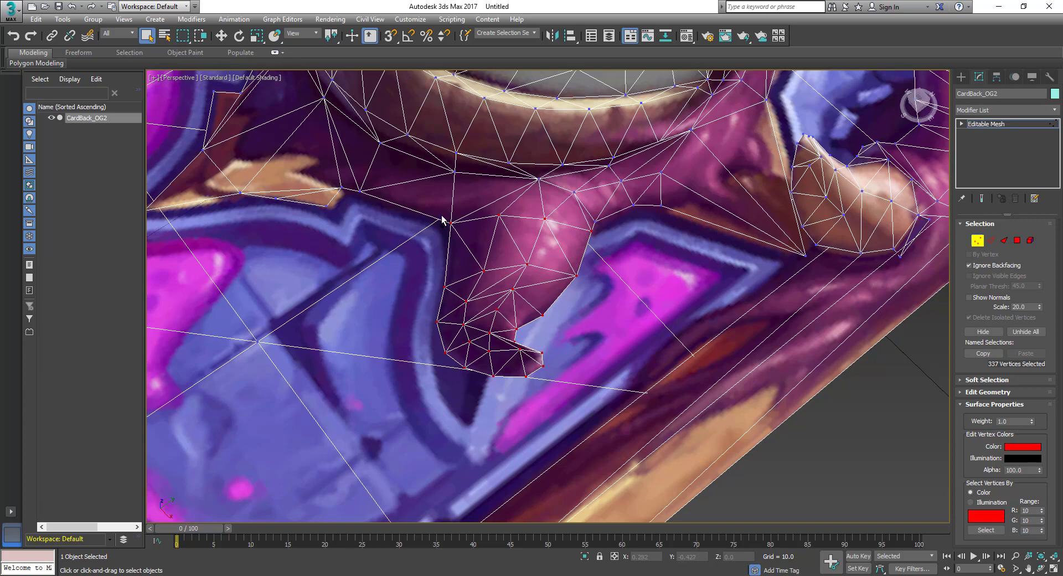
pyautogui.moveTo(441, 217); pyautogui.dragTo(595, 244)
pyautogui.moveTo(479, 206); pyautogui.dragTo(509, 221)
pyautogui.scroll(-3, 654, 297)
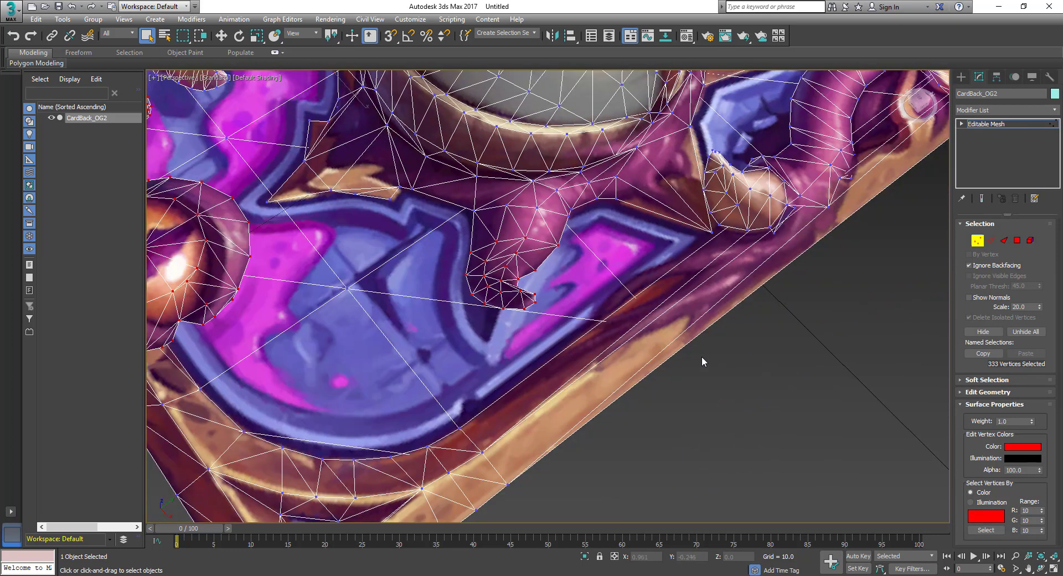
# Step: Clear the current selection and select only the vertices across the tentacle's upper end
pyautogui.click(702, 361)
pyautogui.moveTo(463, 204); pyautogui.dragTo(571, 220)
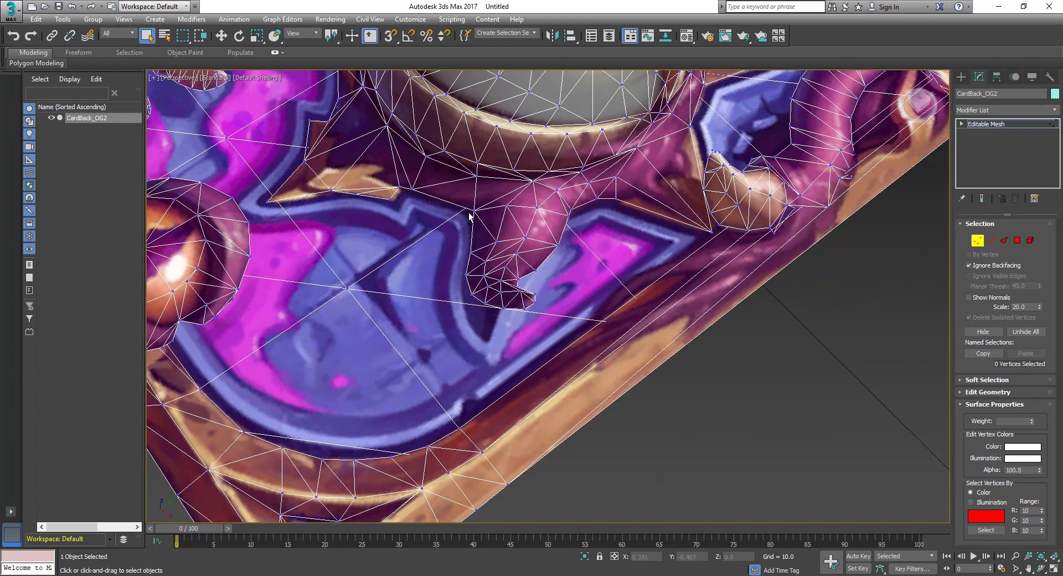
pyautogui.moveTo(472, 211); pyautogui.dragTo(572, 220)
pyautogui.press('alt')
pyautogui.keyDown('ctrl'); pyautogui.click(507, 205); pyautogui.keyUp('ctrl')
# Step: Inspect the vertex color values assigned to the selected vertices at the tentacle's upper end
pyautogui.keyDown('alt'); pyautogui.moveTo(649, 376); pyautogui.dragTo(692, 379, button='middle'); pyautogui.keyUp('alt')
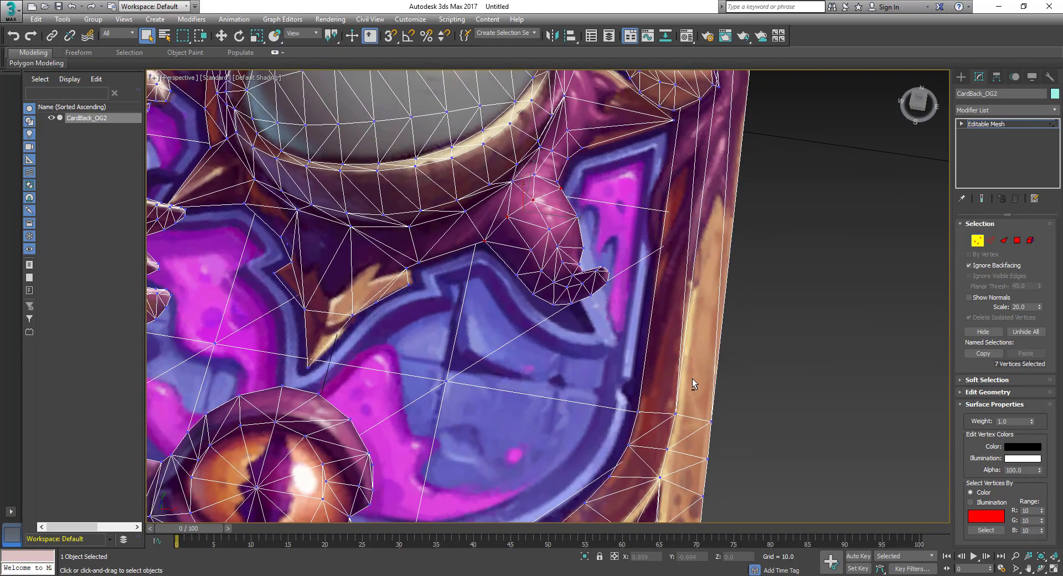
pyautogui.click(1022, 446)
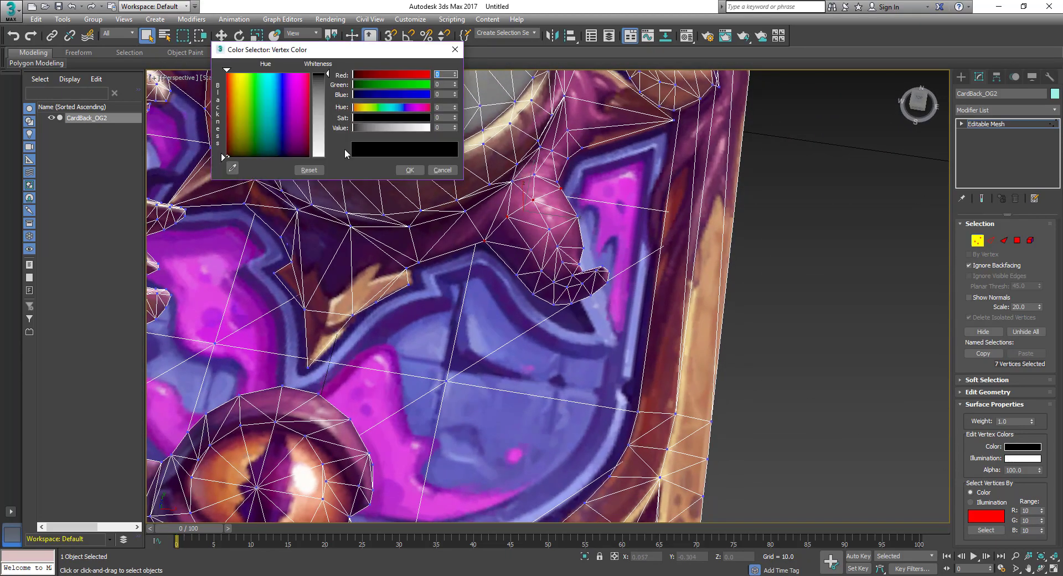
pyautogui.click(419, 171)
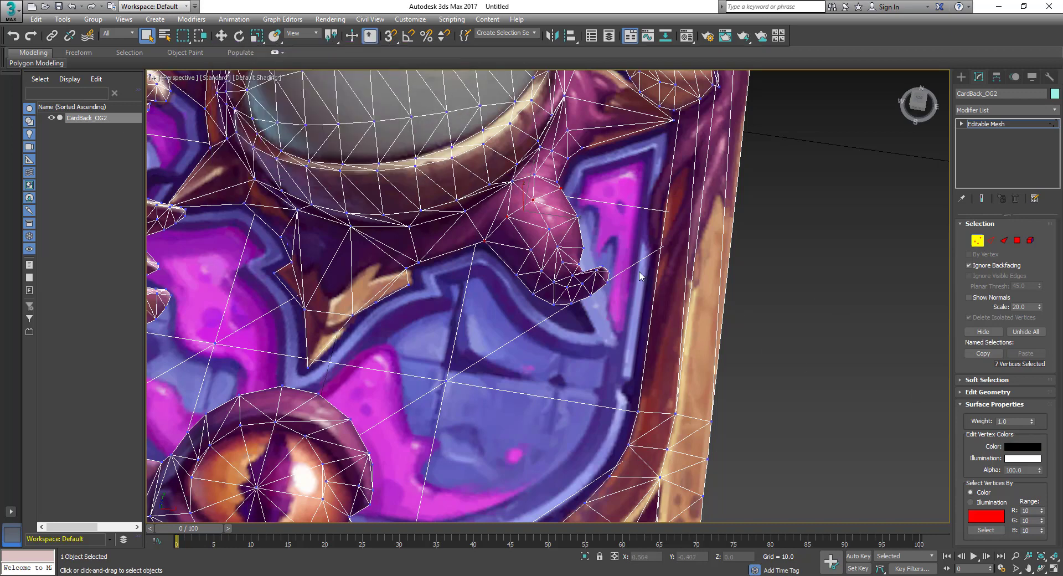
pyautogui.click(1010, 447)
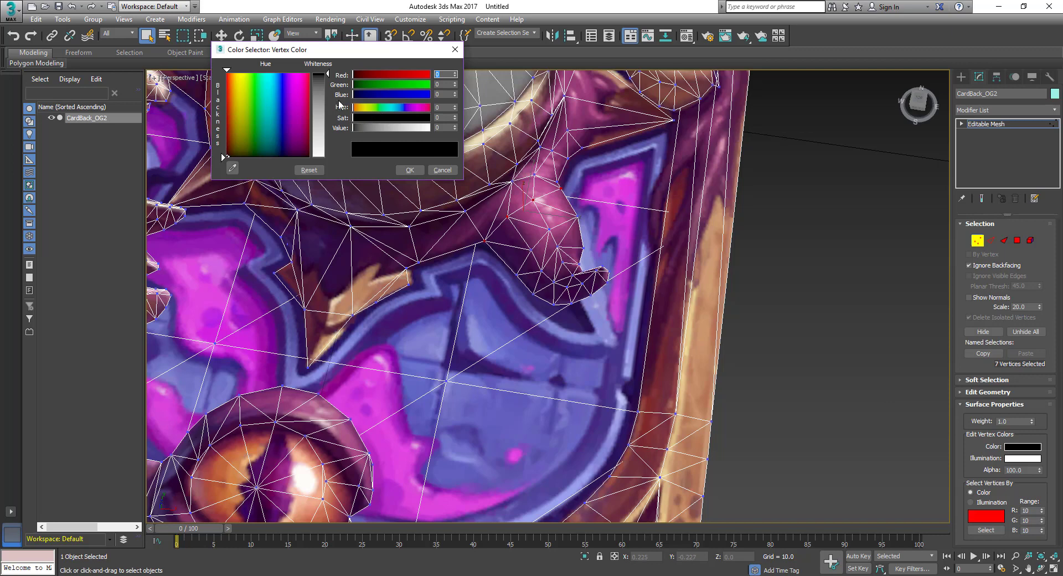
pyautogui.click(404, 171)
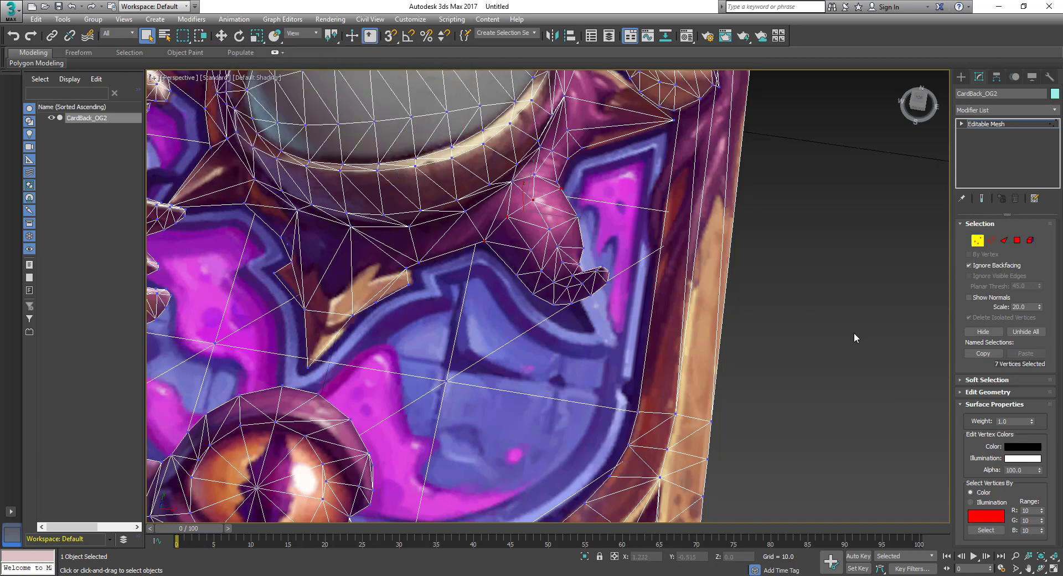
# Step: Select all vertices by red vertex color as a check, clear that selection and select only the vertices across the tentacle's upper end
pyautogui.click(986, 530)
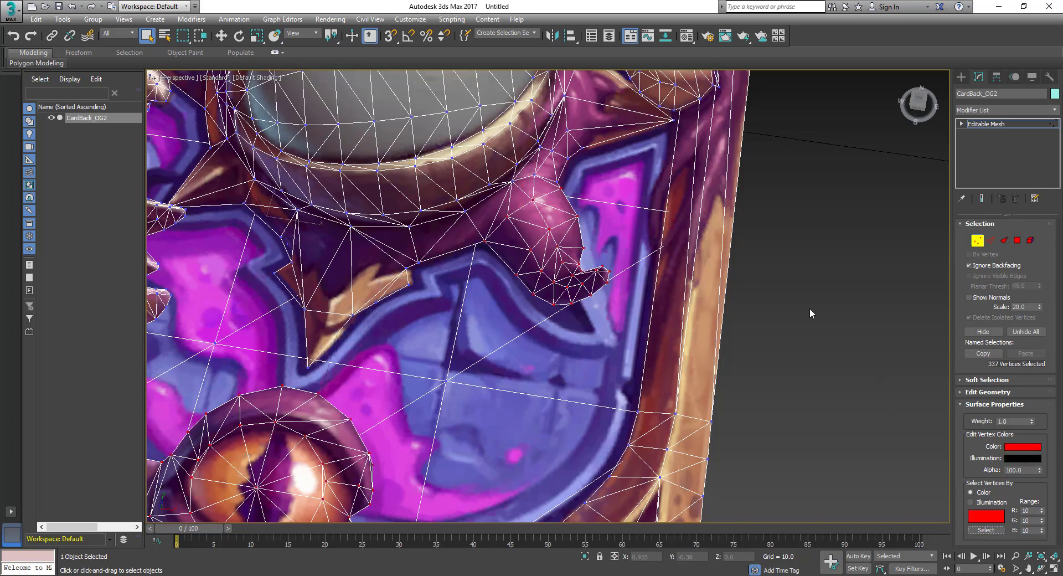
pyautogui.click(834, 345)
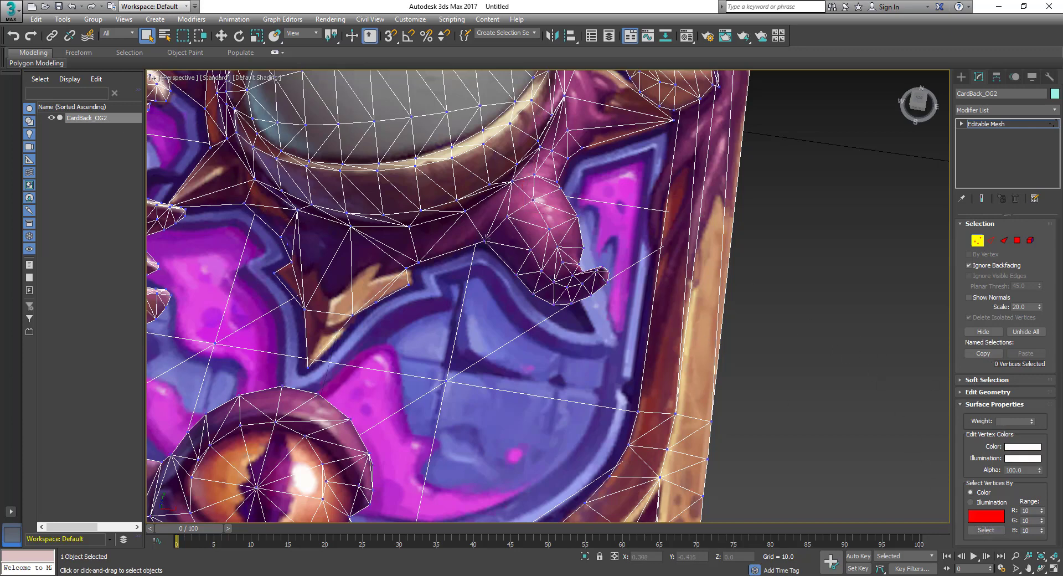
pyautogui.click(559, 198)
pyautogui.keyDown('ctrl'); pyautogui.click(531, 203); pyautogui.keyUp('ctrl')
pyautogui.keyDown('ctrl'); pyautogui.click(505, 218); pyautogui.keyUp('ctrl')
# Step: Set the vertex color of the selected vertices at the tentacle's upper end to black
pyautogui.click(1025, 447)
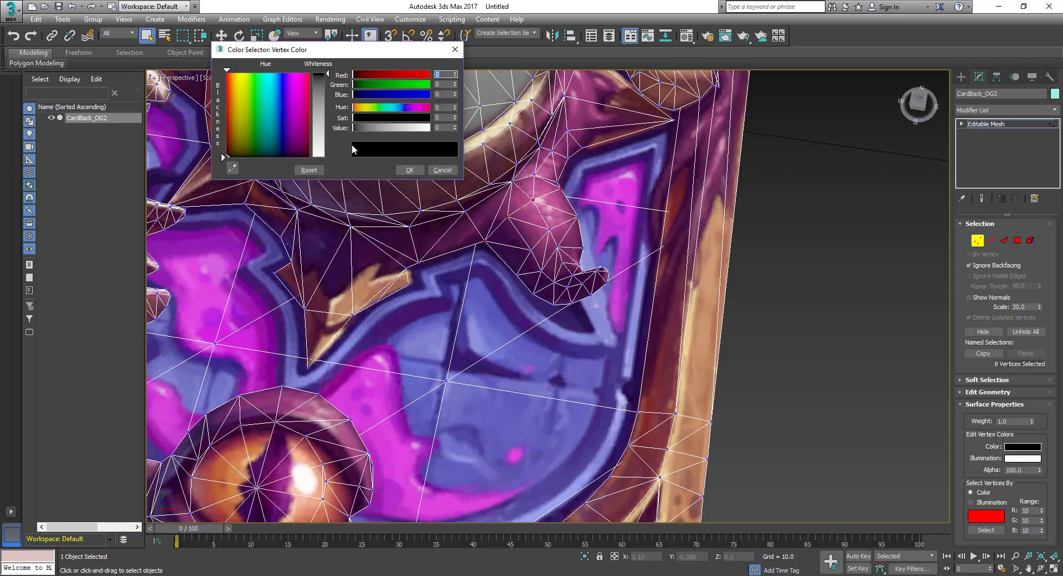
pyautogui.moveTo(327, 78); pyautogui.dragTo(328, 143)
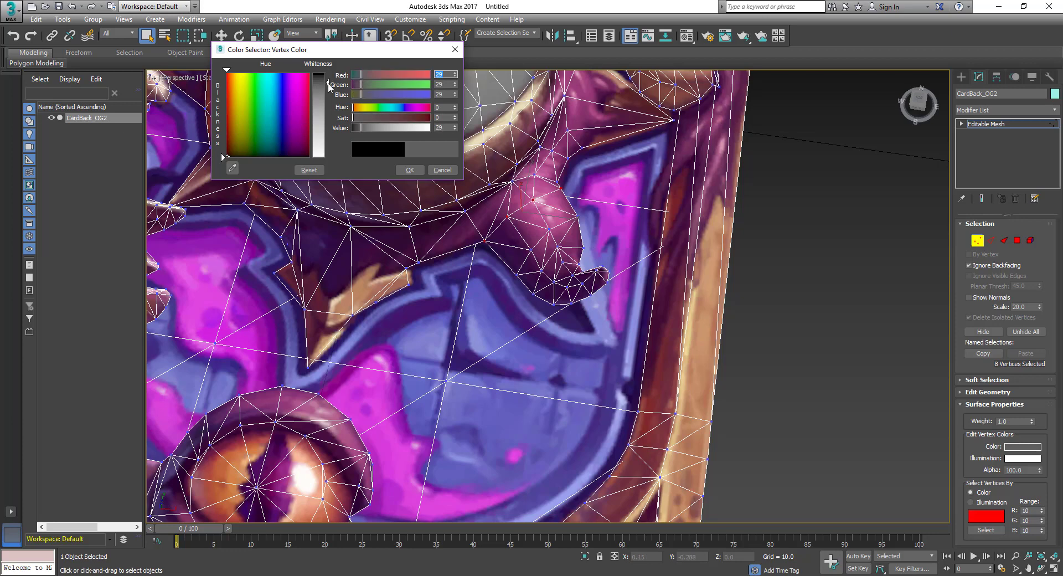
pyautogui.click(410, 170)
pyautogui.click(1010, 447)
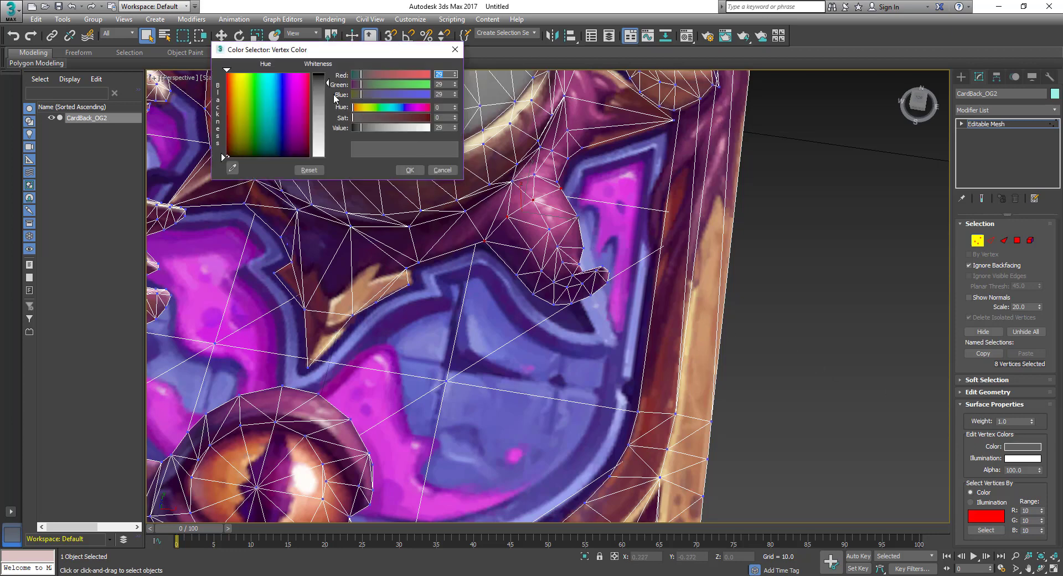
pyautogui.moveTo(331, 96); pyautogui.dragTo(327, 73)
pyautogui.click(410, 170)
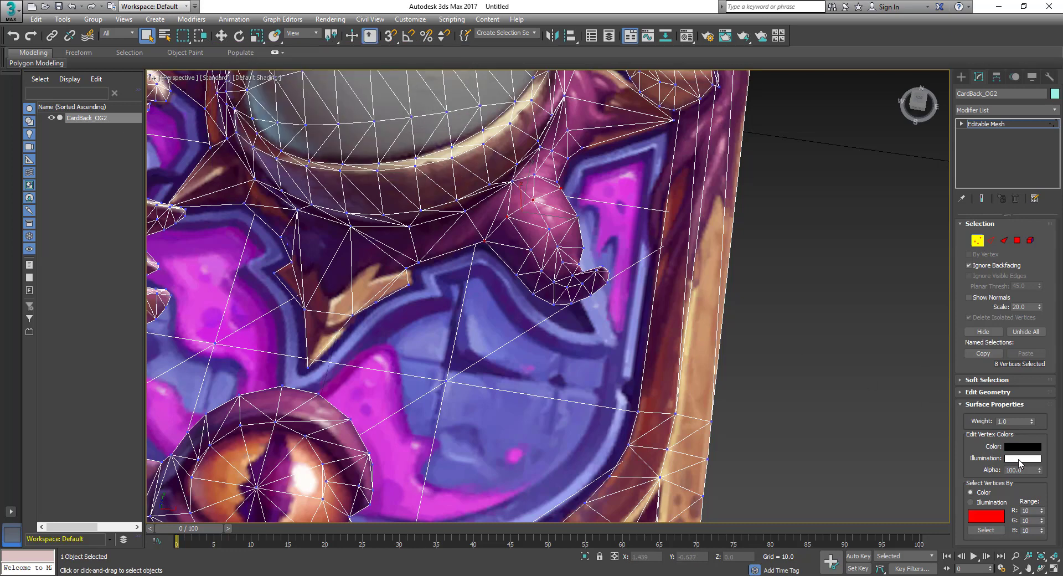
# Step: Set the vertex illumination of the tentacle's upper-end vertices to black
pyautogui.click(1019, 459)
pyautogui.moveTo(352, 128); pyautogui.dragTo(331, 133)
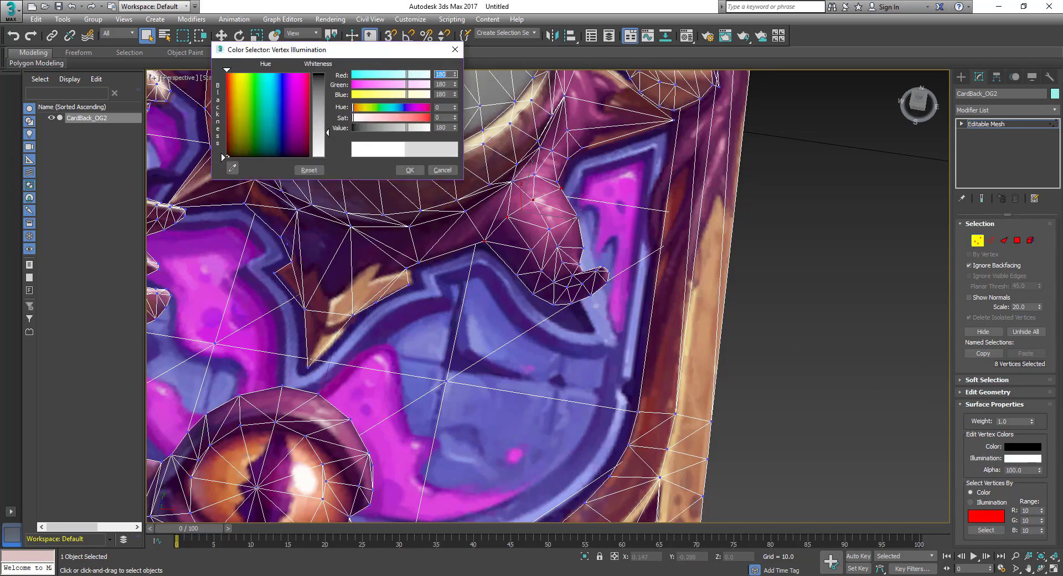
pyautogui.click(410, 170)
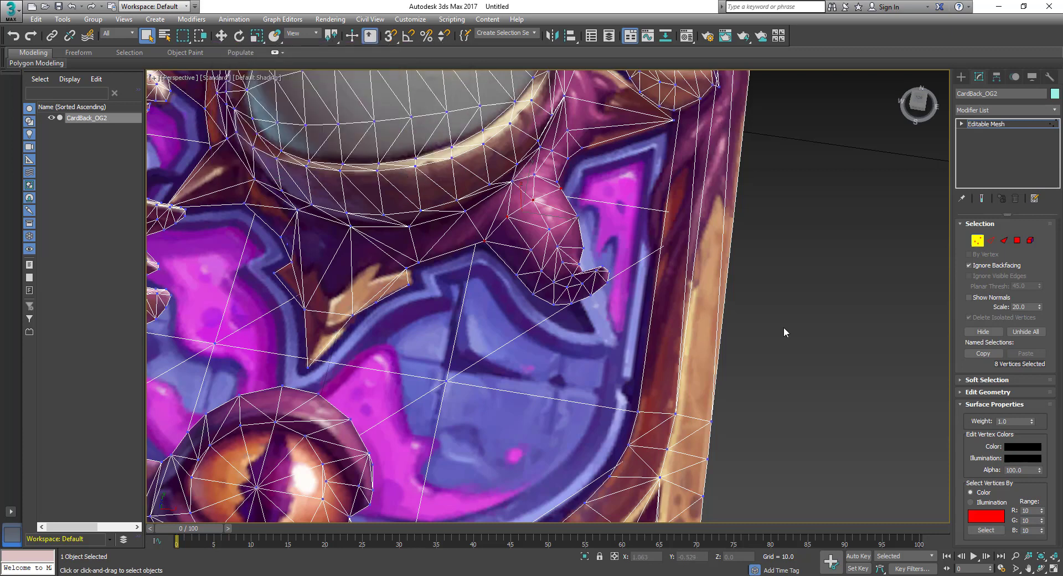
# Step: Select all vertices by red vertex color instead and set their vertex illumination to white (255, 255, 255)
pyautogui.click(775, 274)
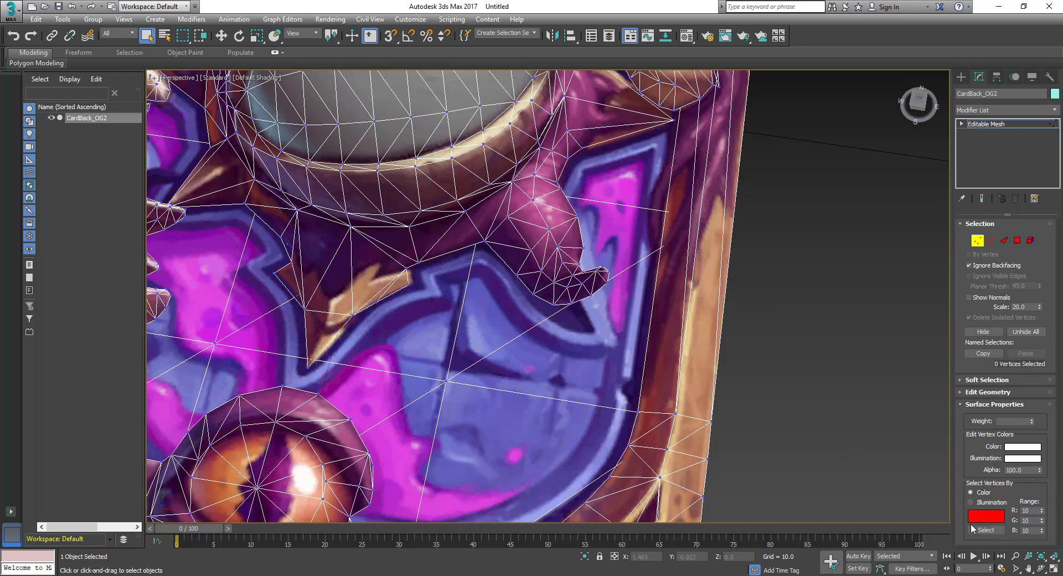
pyautogui.click(984, 530)
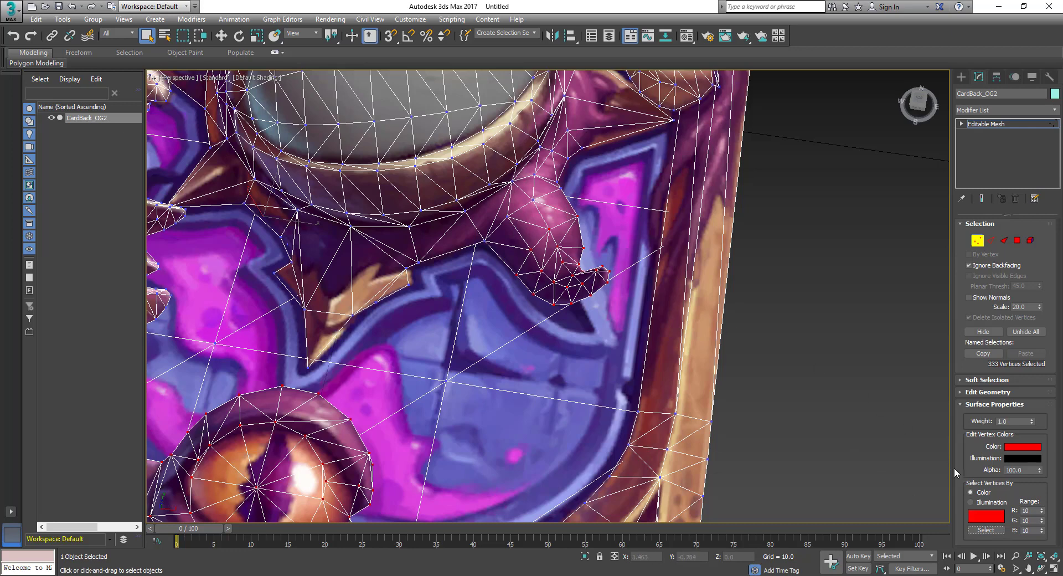
pyautogui.click(1010, 460)
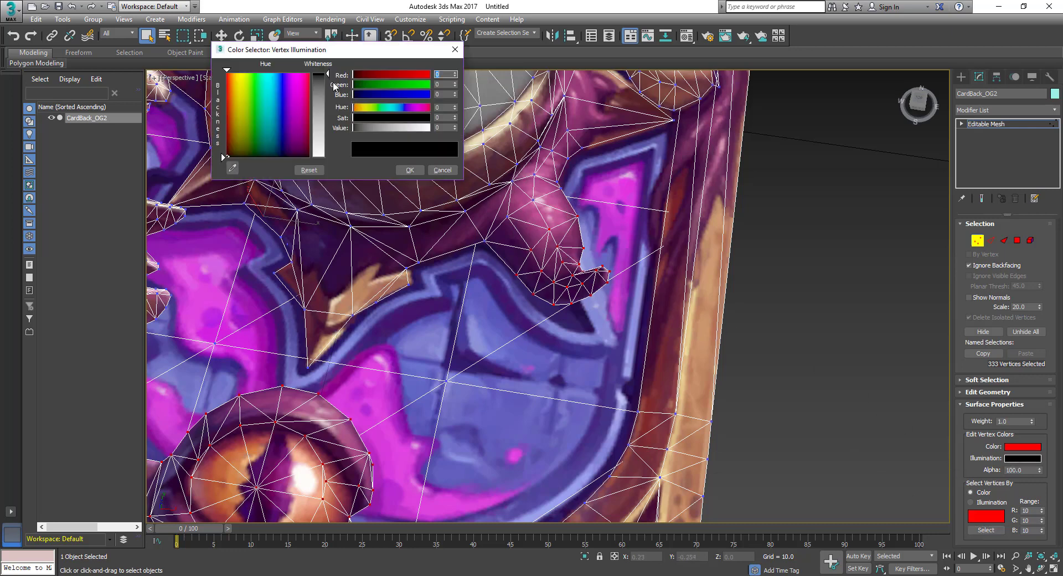
pyautogui.moveTo(330, 78); pyautogui.dragTo(328, 157)
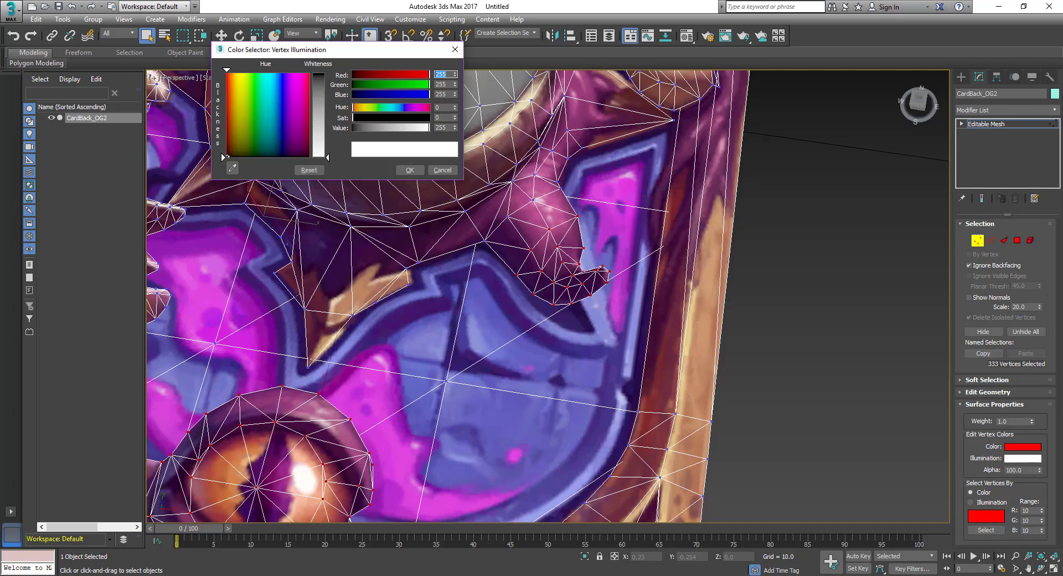
pyautogui.click(406, 172)
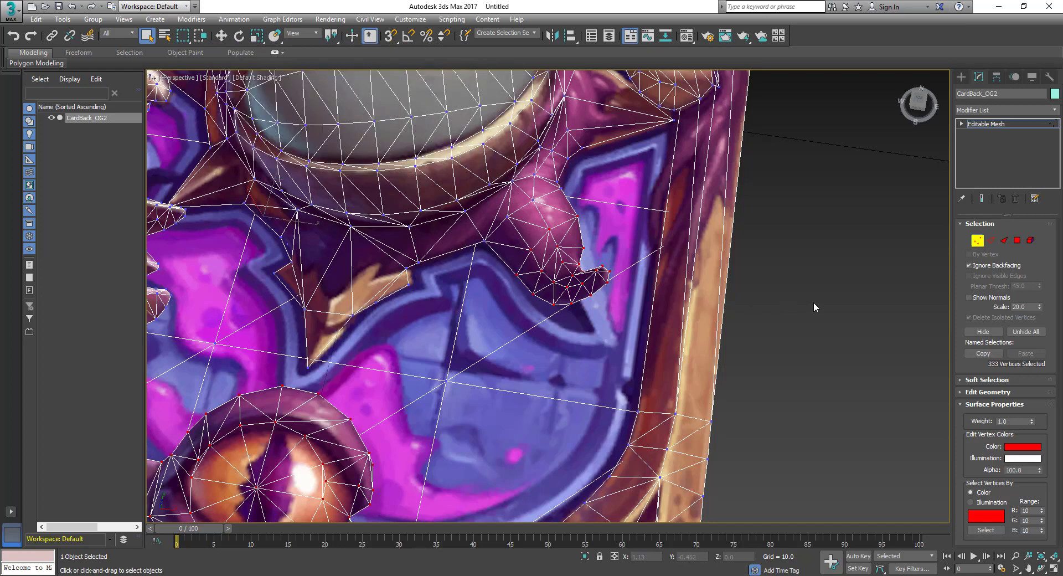
# Step: Clear the vertex selection, leave vertex editing and deselect the card back mesh
pyautogui.click(808, 279)
pyautogui.scroll(-5, 798, 260)
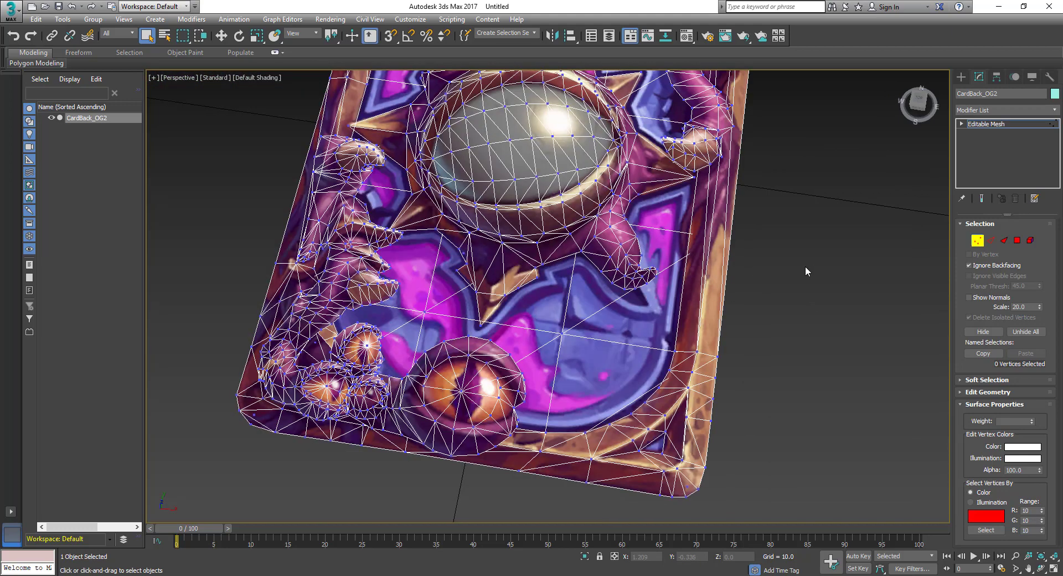
pyautogui.moveTo(805, 267); pyautogui.dragTo(771, 268, button='middle')
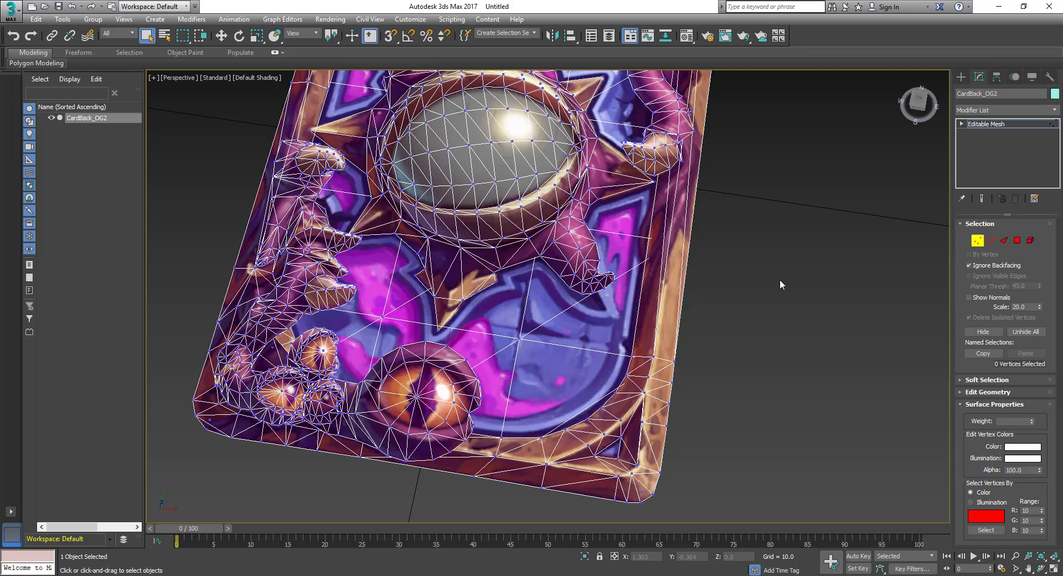
pyautogui.click(977, 239)
pyautogui.click(742, 254)
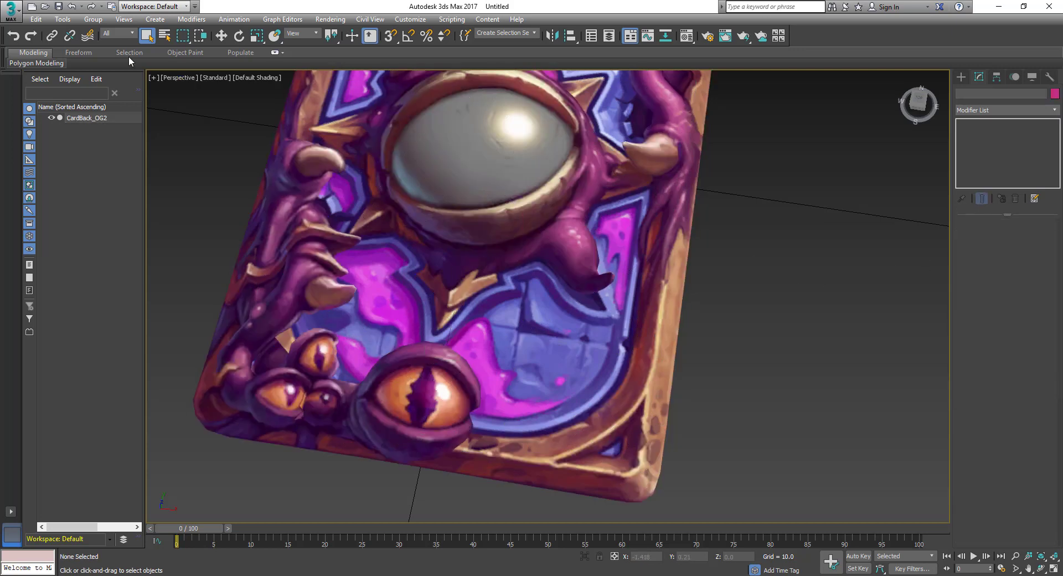
# Step: Export the model as FBX over the existing EOCT.FBX in the Models folder, using the Autodesk Media & Entertainment preset
pyautogui.click(11, 10)
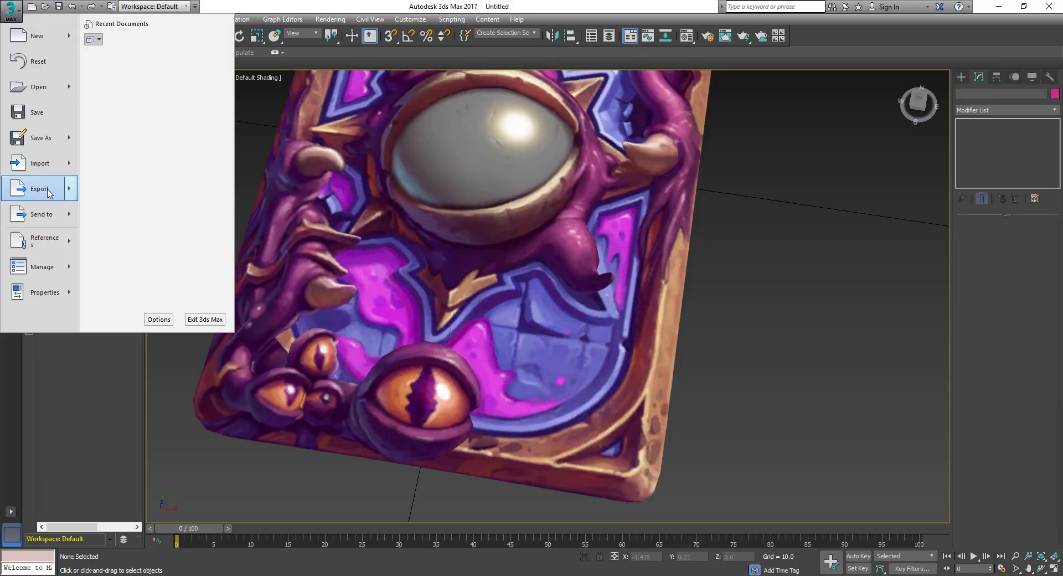
pyautogui.click(48, 189)
pyautogui.click(73, 78)
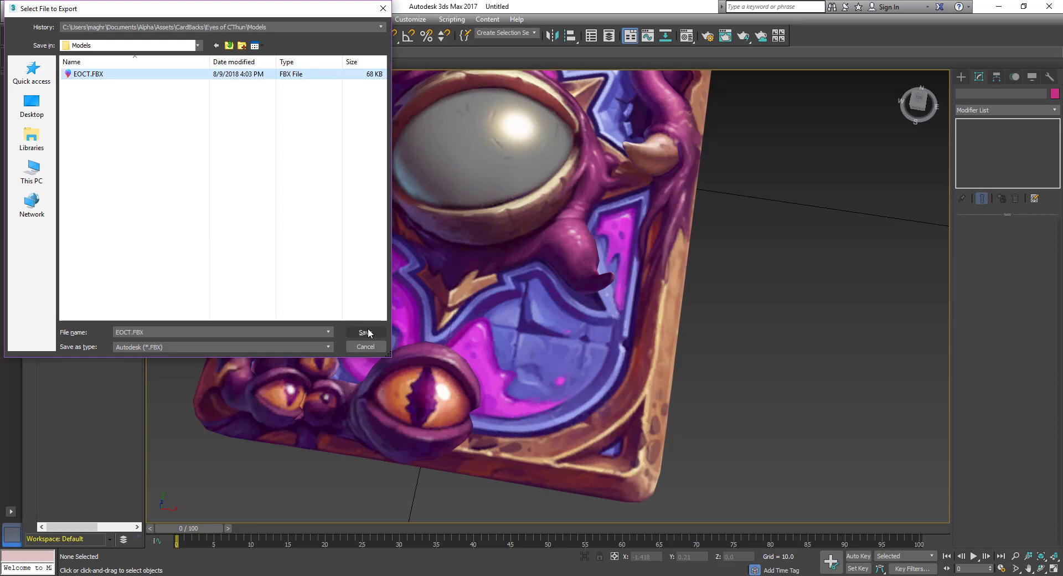
pyautogui.click(367, 333)
pyautogui.click(571, 336)
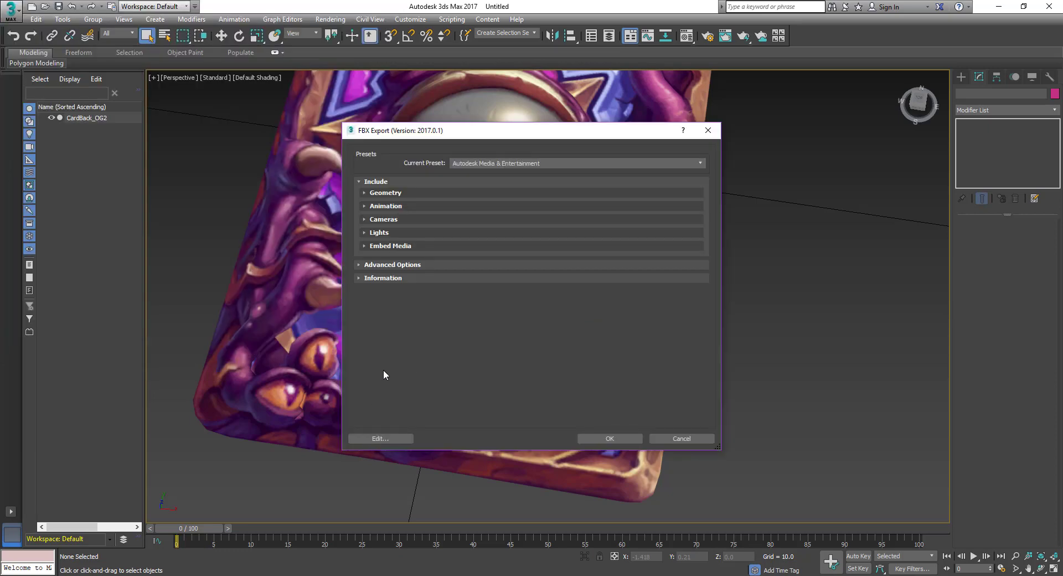
pyautogui.click(626, 438)
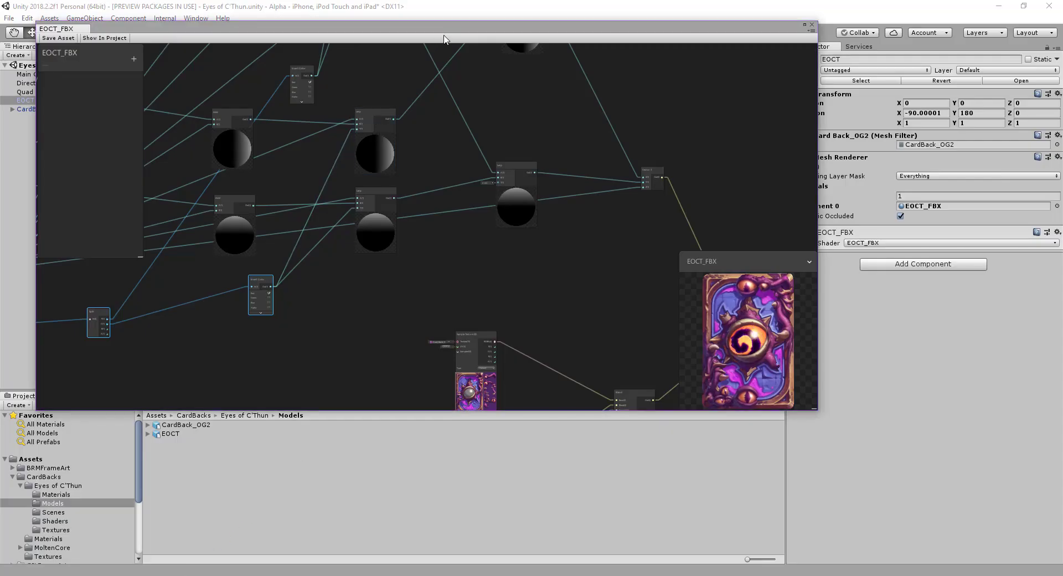
# Step: Switch to Unity and move the EOCT_FBX shader graph window clear of the card back in the scene view
pyautogui.moveTo(447, 37); pyautogui.dragTo(434, 424)
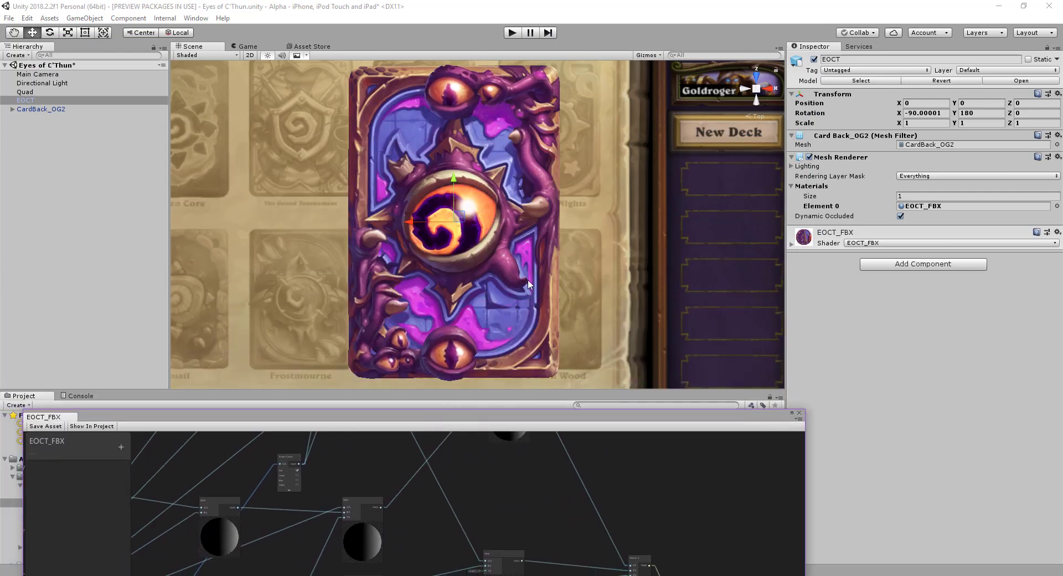